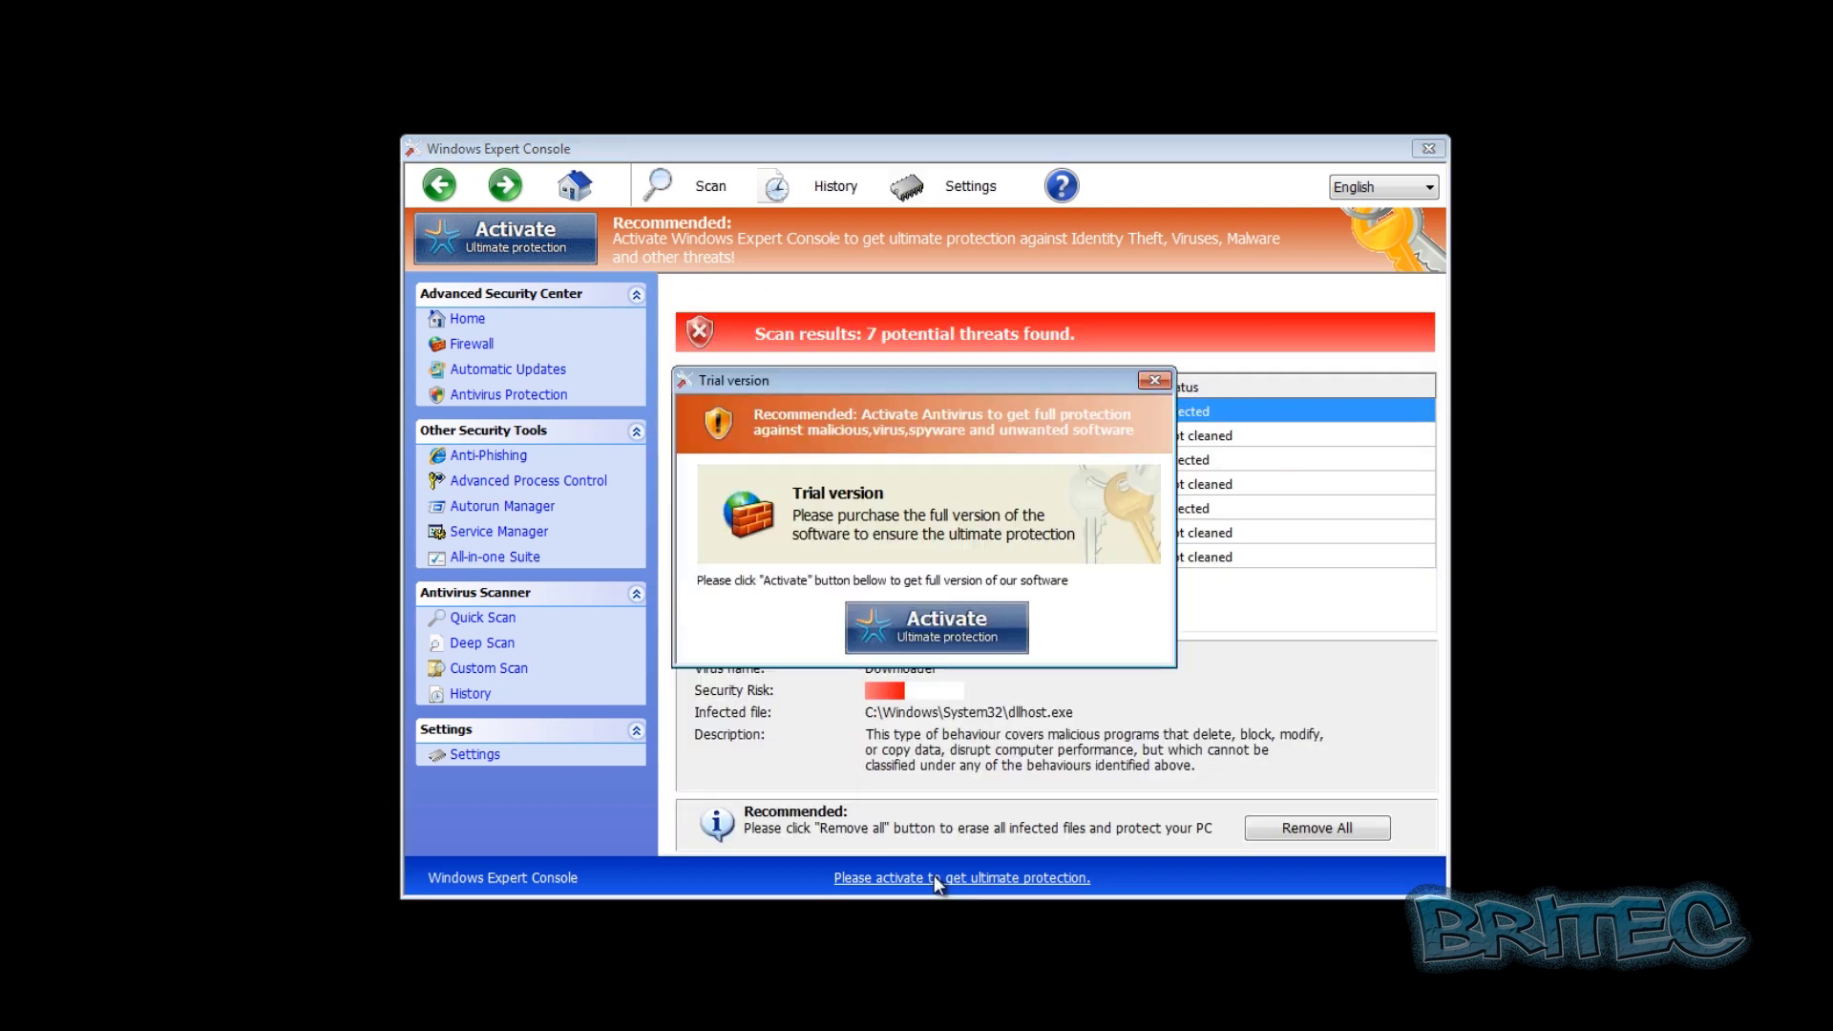
pyautogui.click(946, 632)
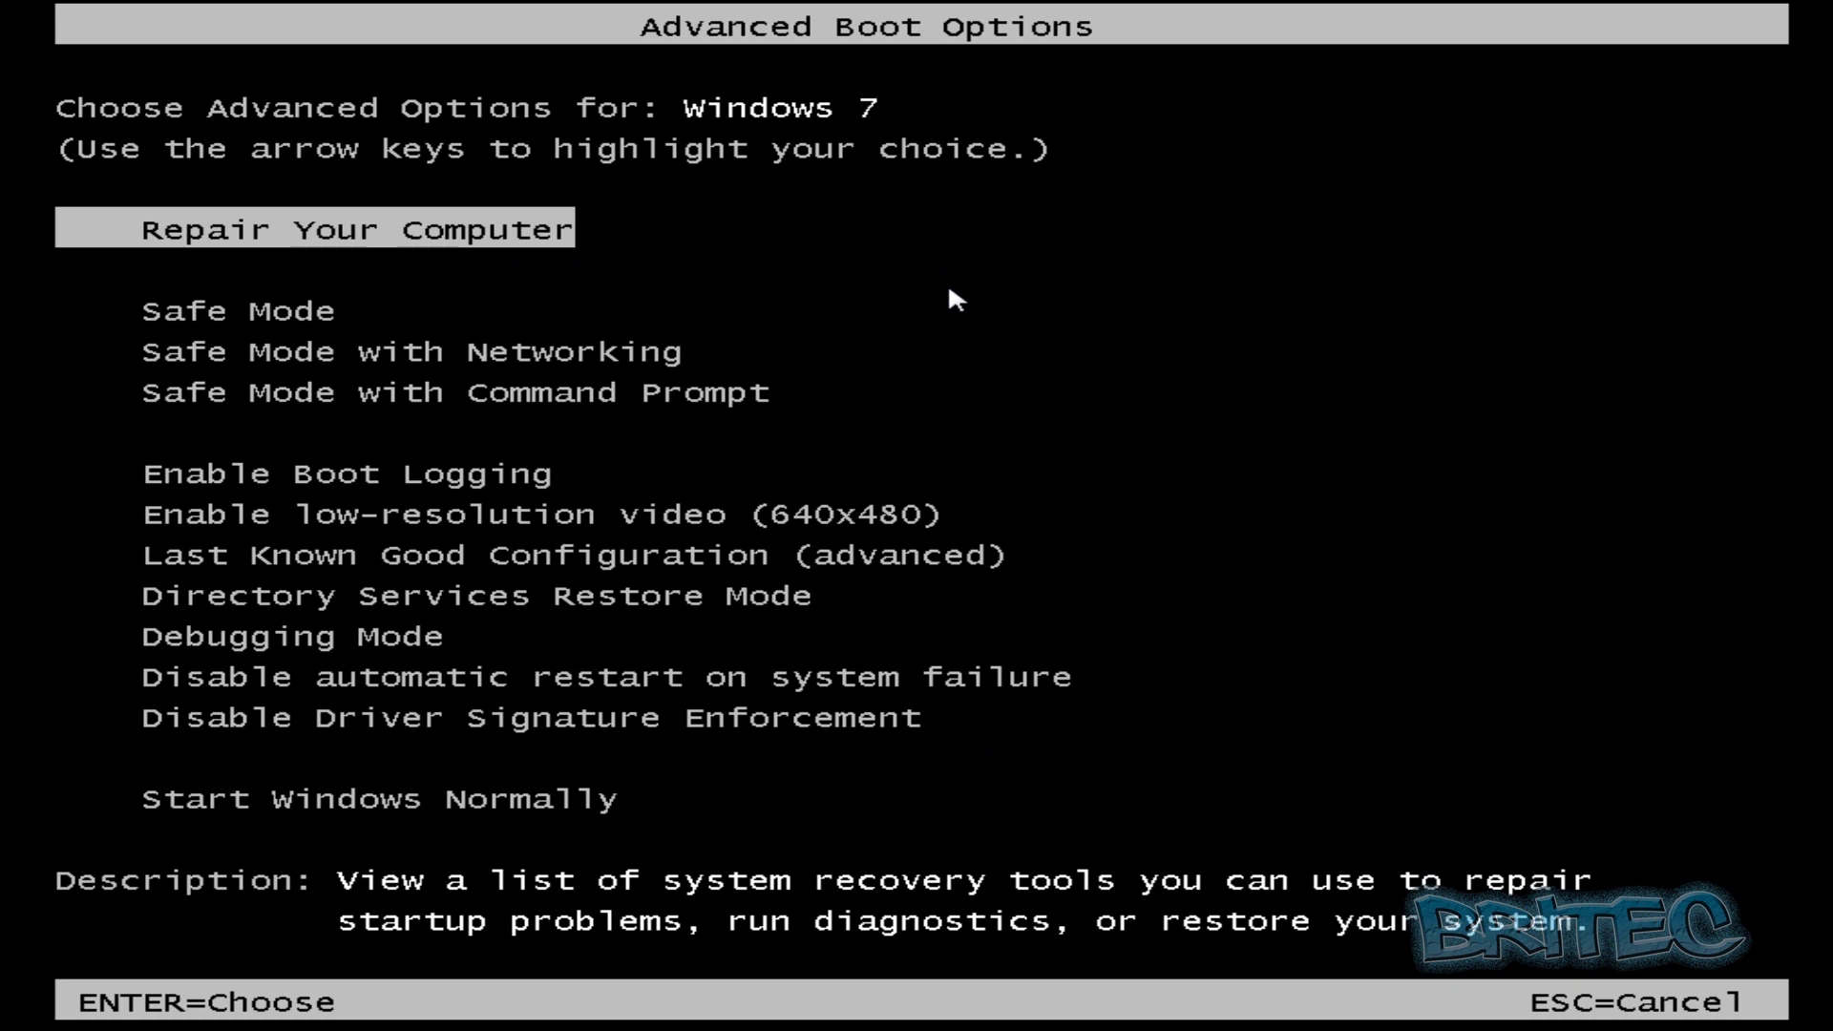
# Start Windows 7 in Safe Mode with Command Prompt from the advanced boot options
pyautogui.press('Down')
pyautogui.press('Down')
pyautogui.press('Down')
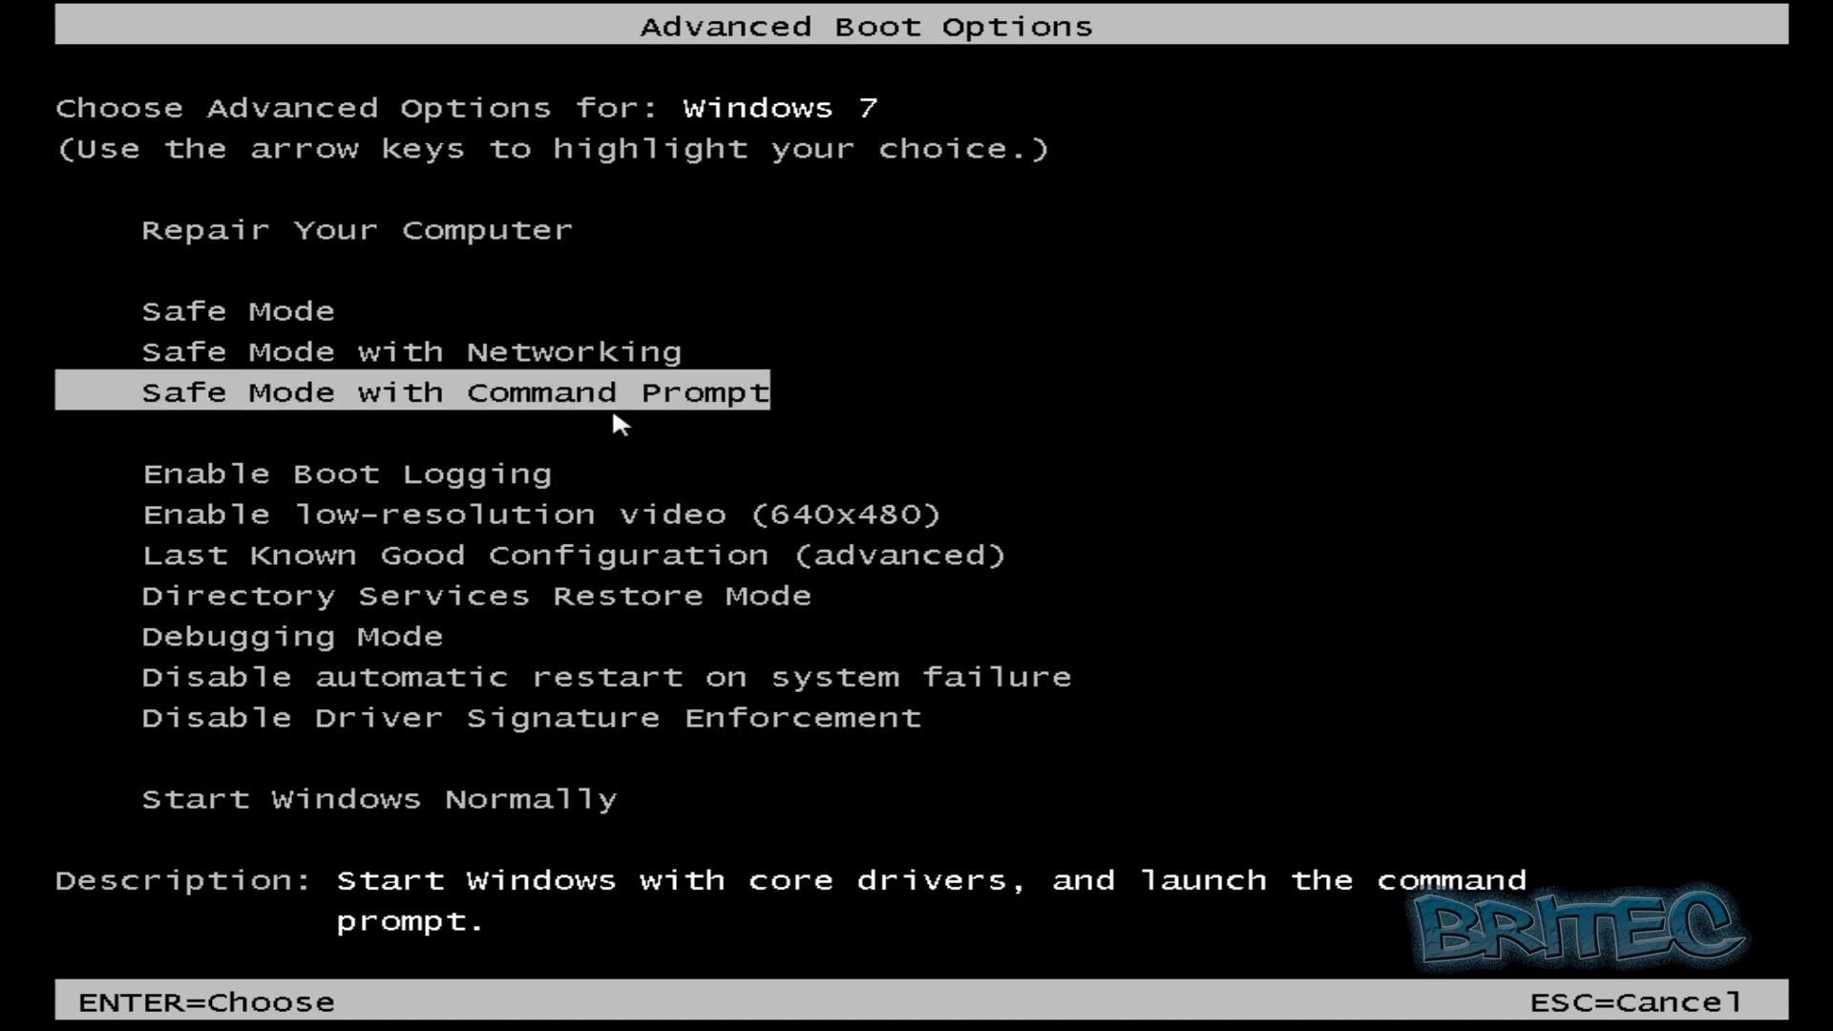
pyautogui.press('Return')
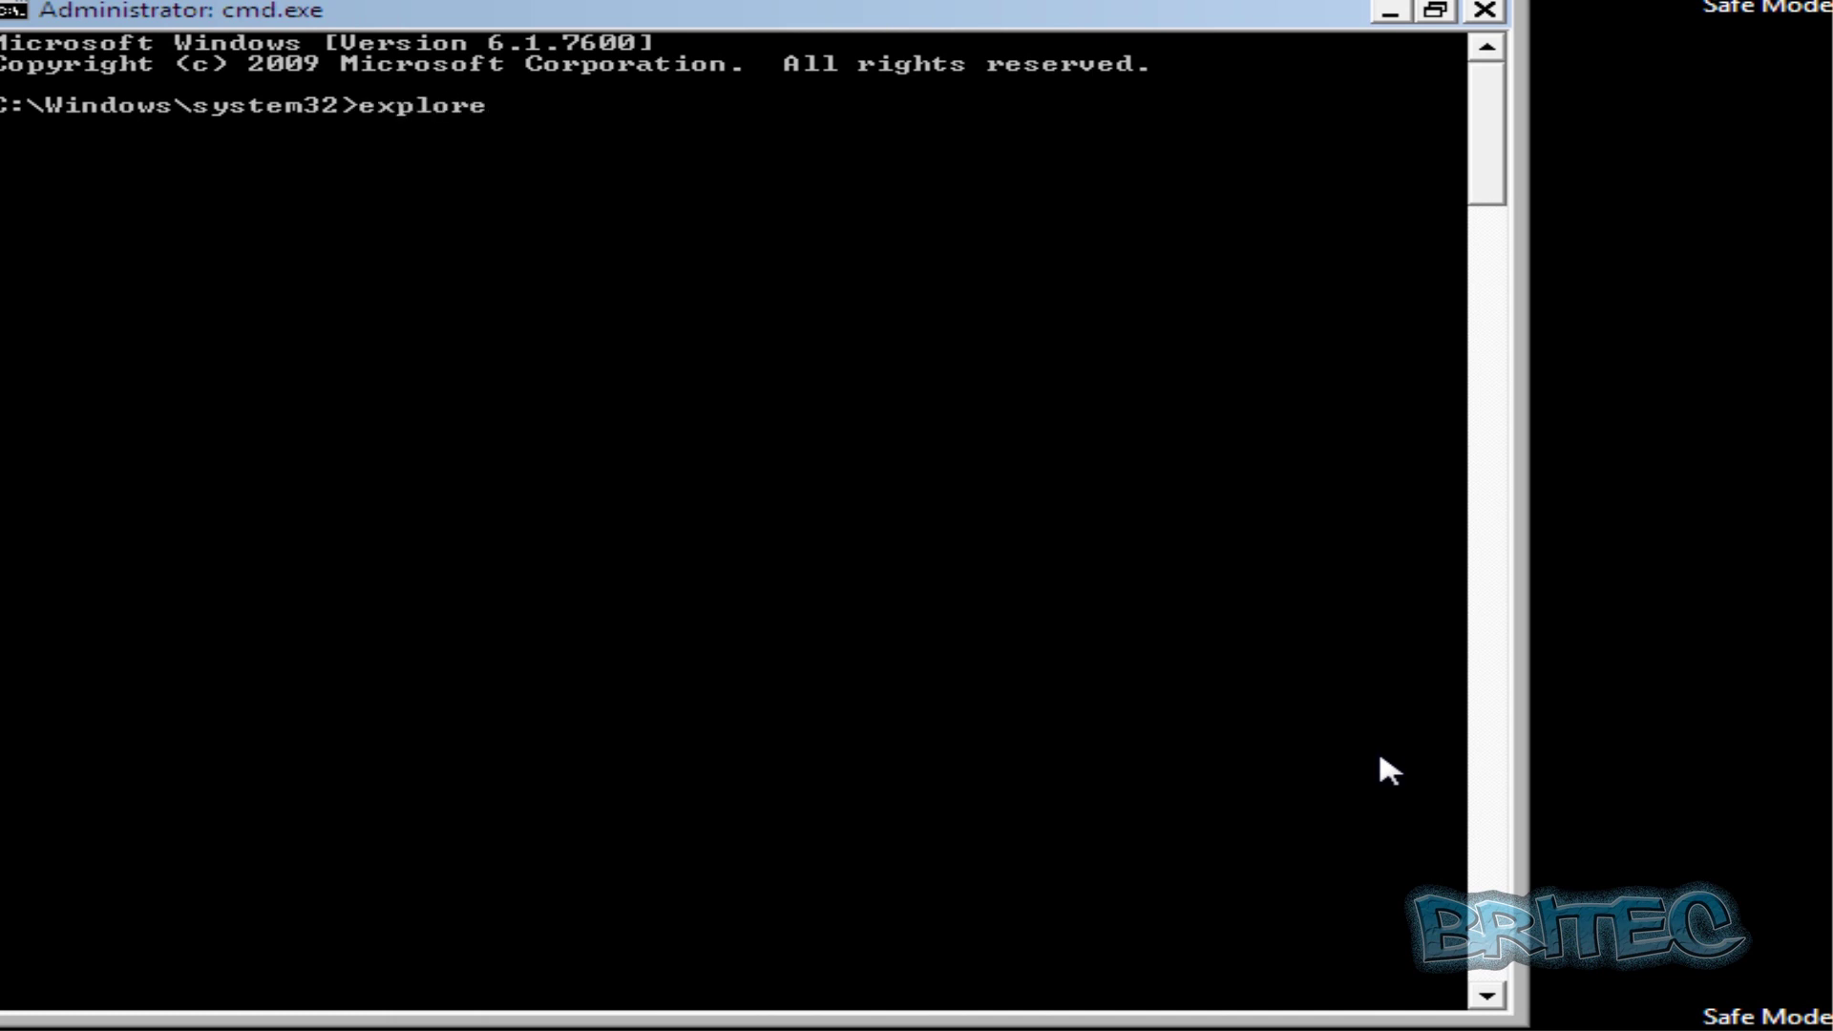
# Run explorer from the command prompt to load the desktop, and close the command prompt and Help and Support windows
pyautogui.press('Return')
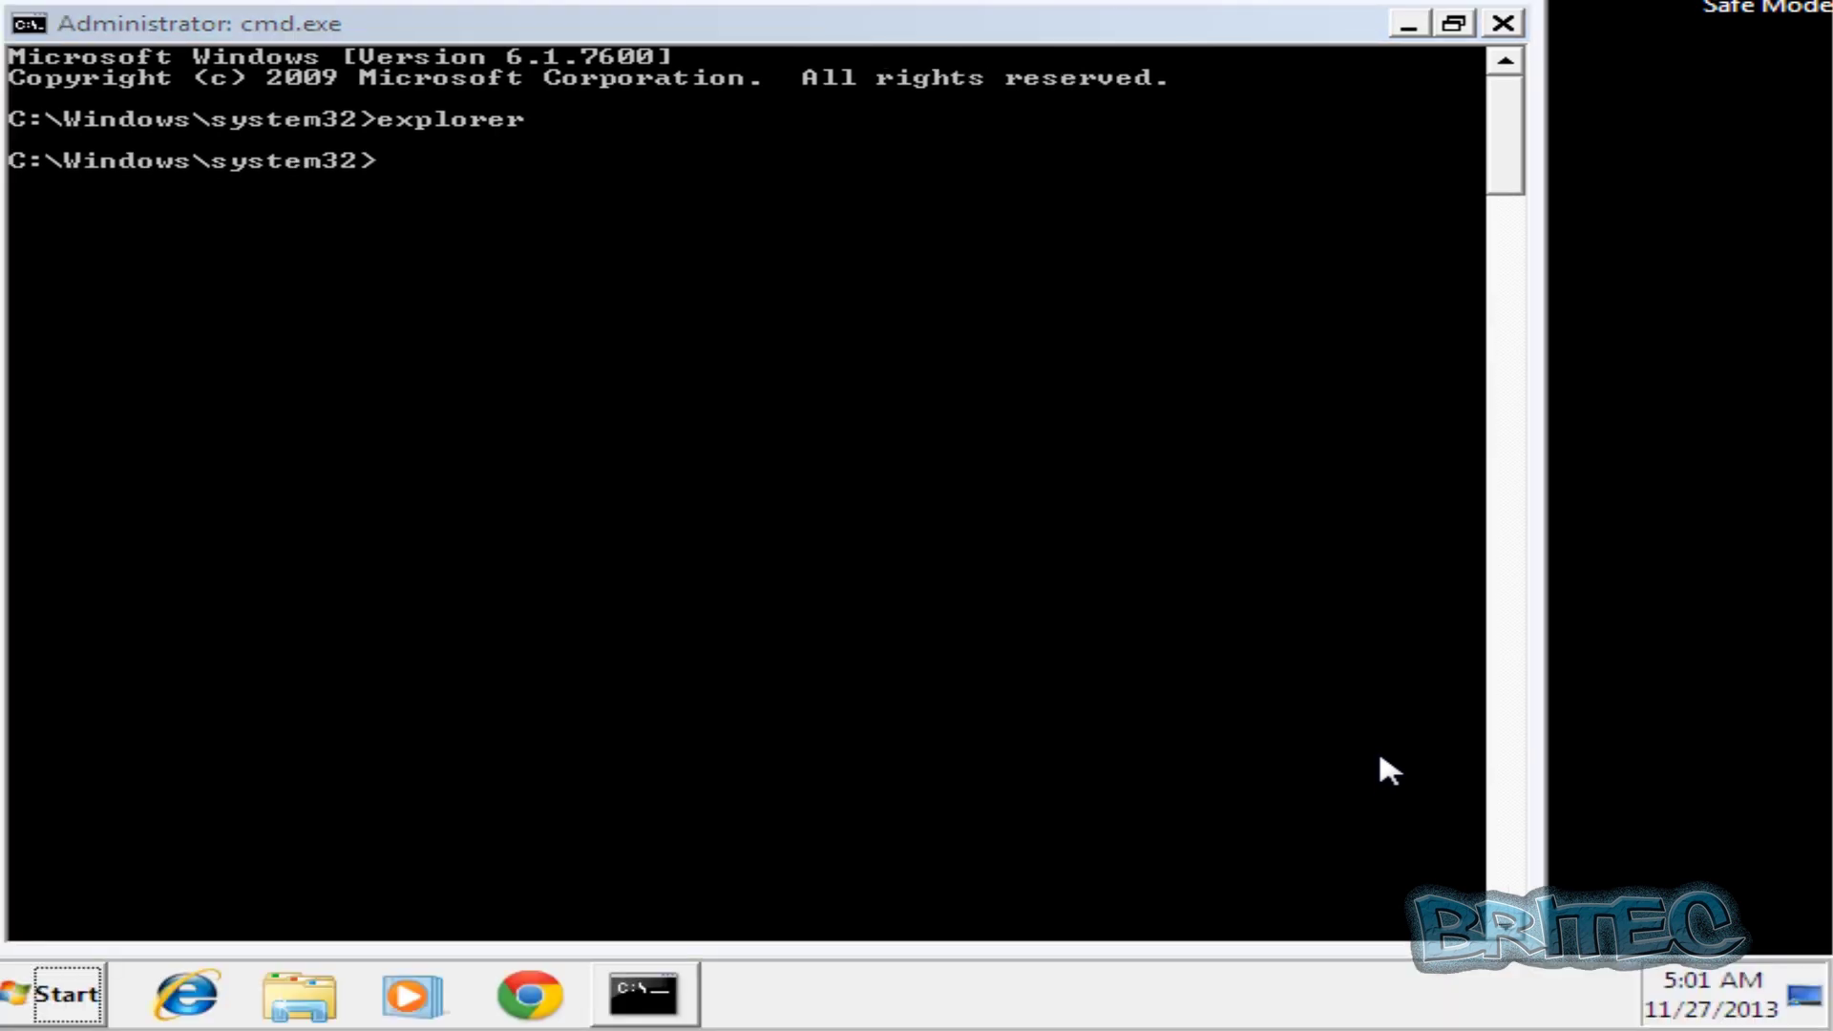
pyautogui.click(1503, 26)
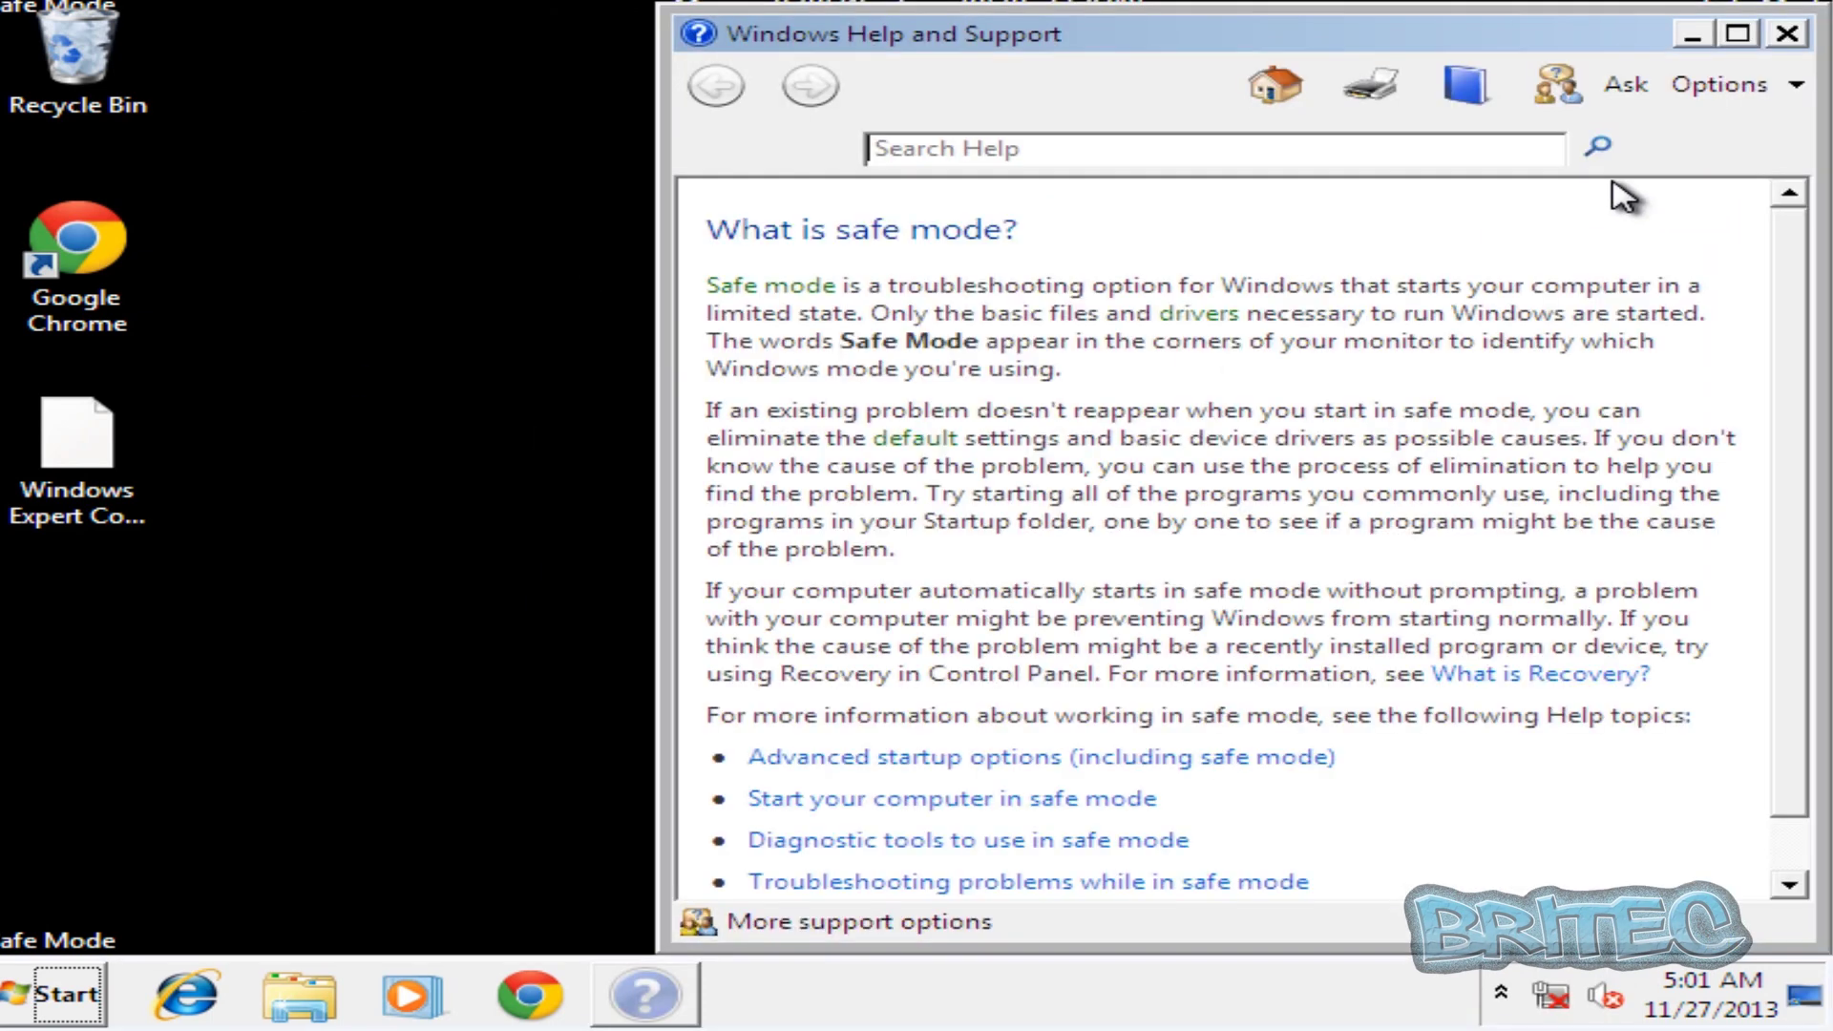
pyautogui.click(1787, 35)
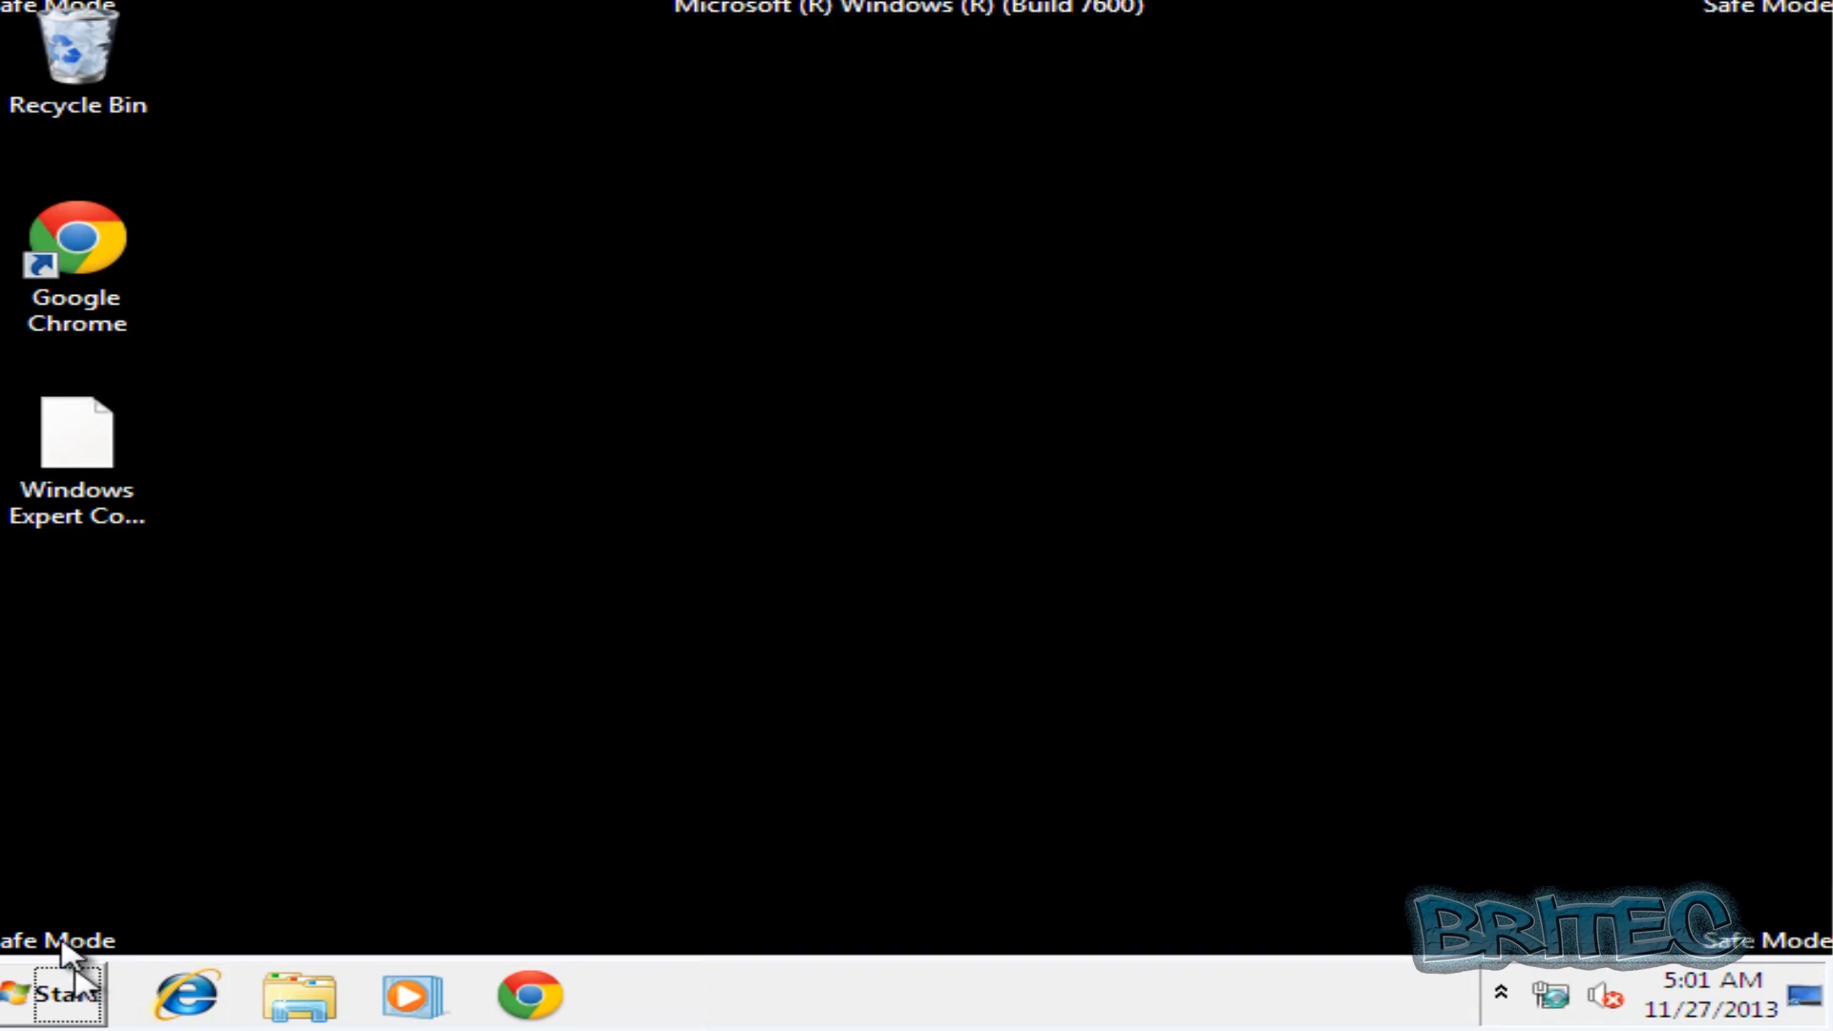
# Open Local Disk (C:) in the file explorer
pyautogui.click(48, 1007)
pyautogui.click(635, 629)
pyautogui.click(513, 270)
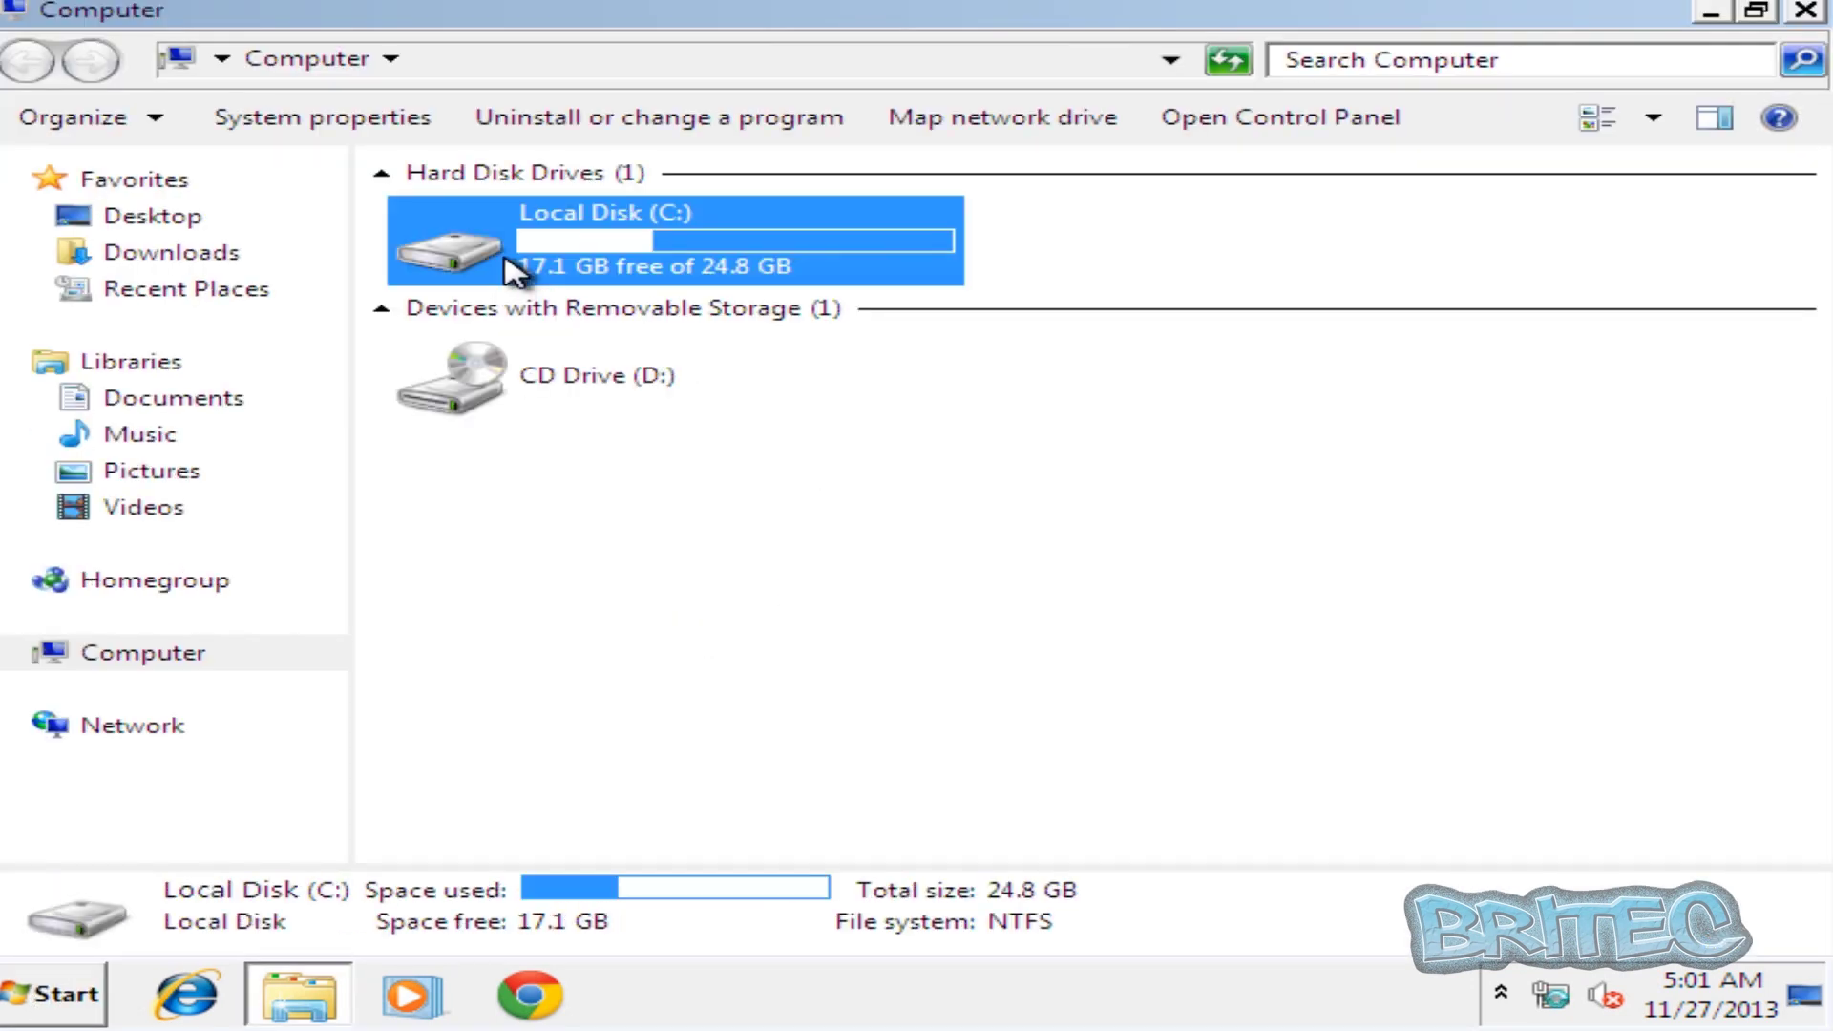
pyautogui.doubleClick(513, 270)
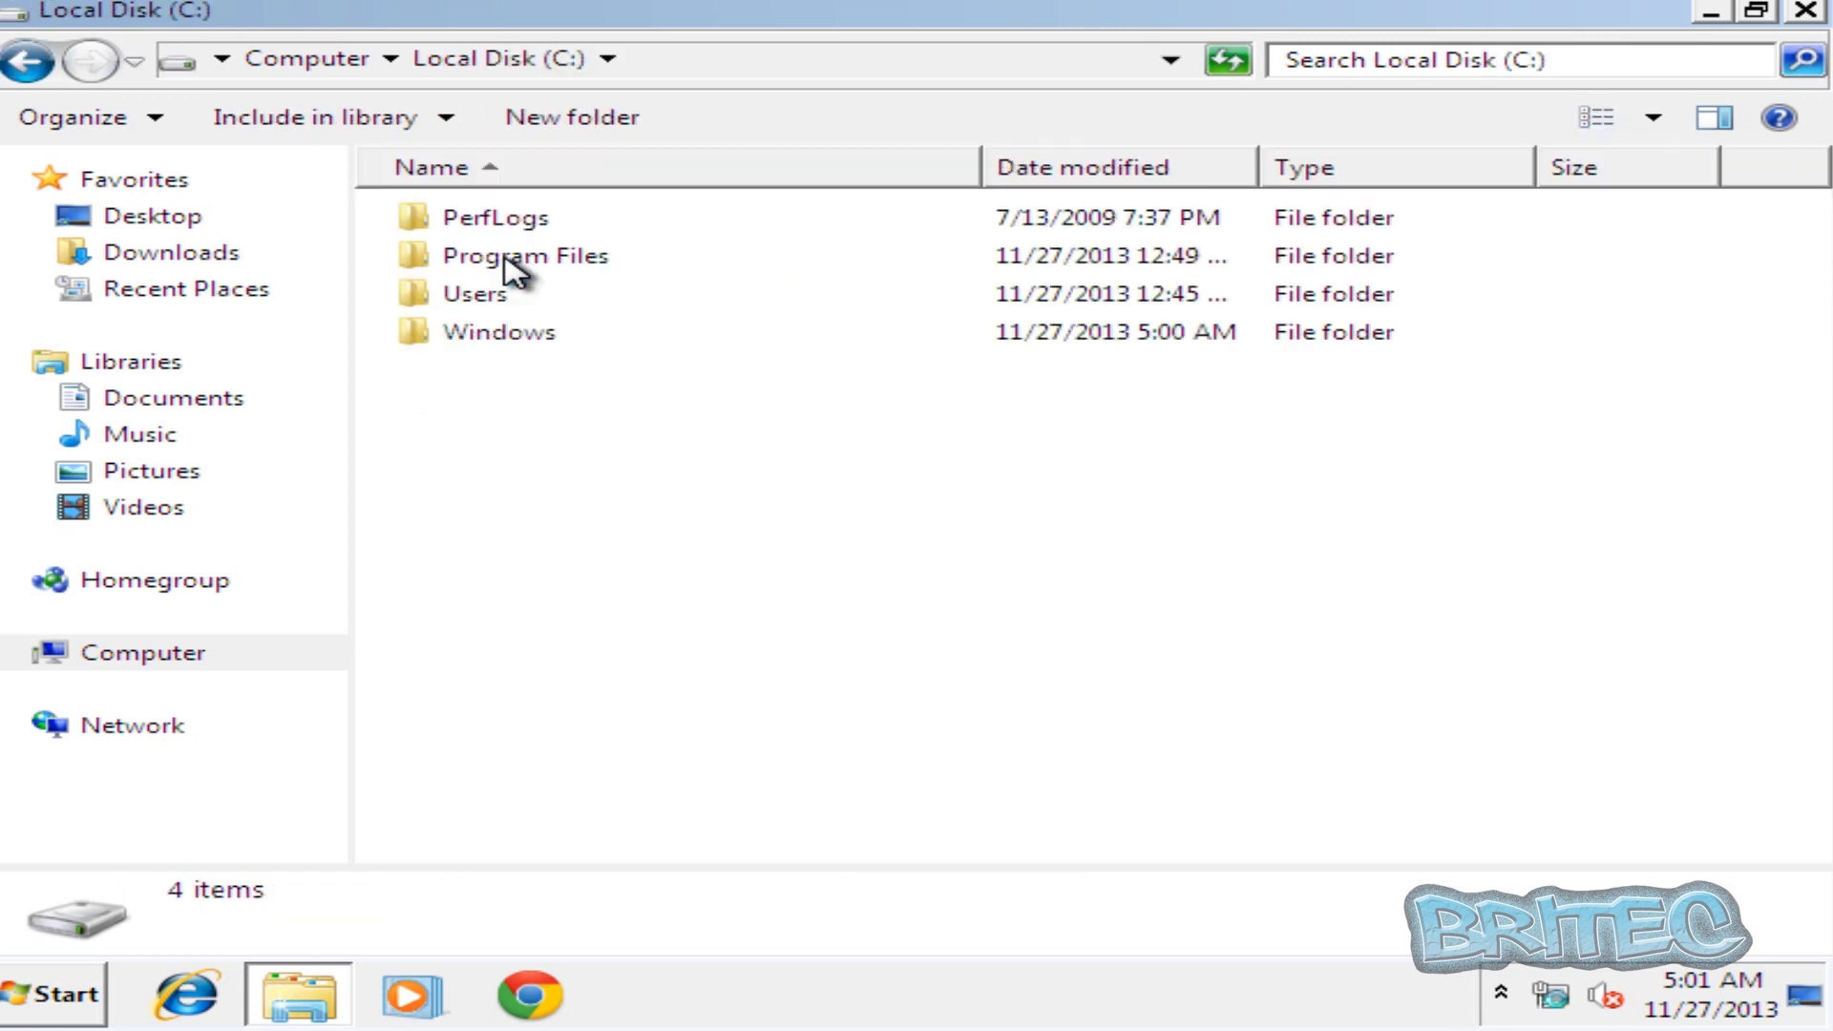
# Set the folder options to show hidden files, folders, and drives and to stop hiding extensions for known file types
pyautogui.click(160, 127)
pyautogui.click(168, 425)
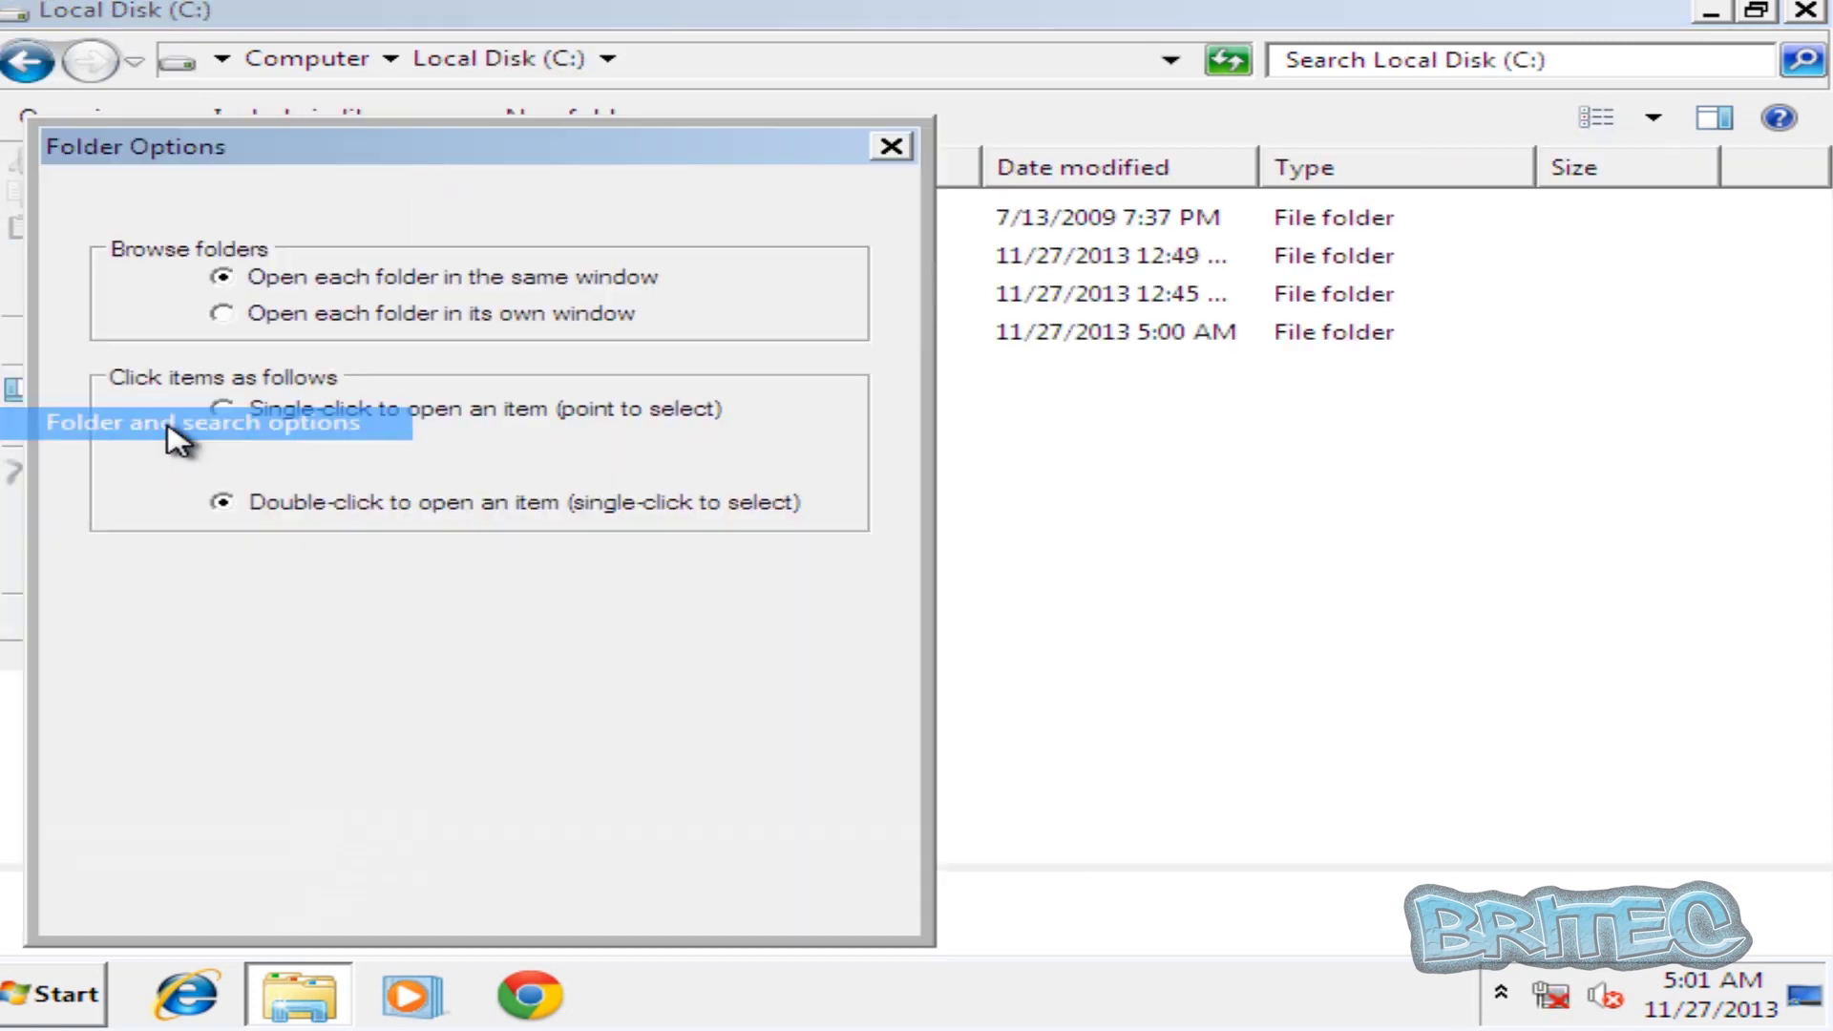
pyautogui.click(240, 199)
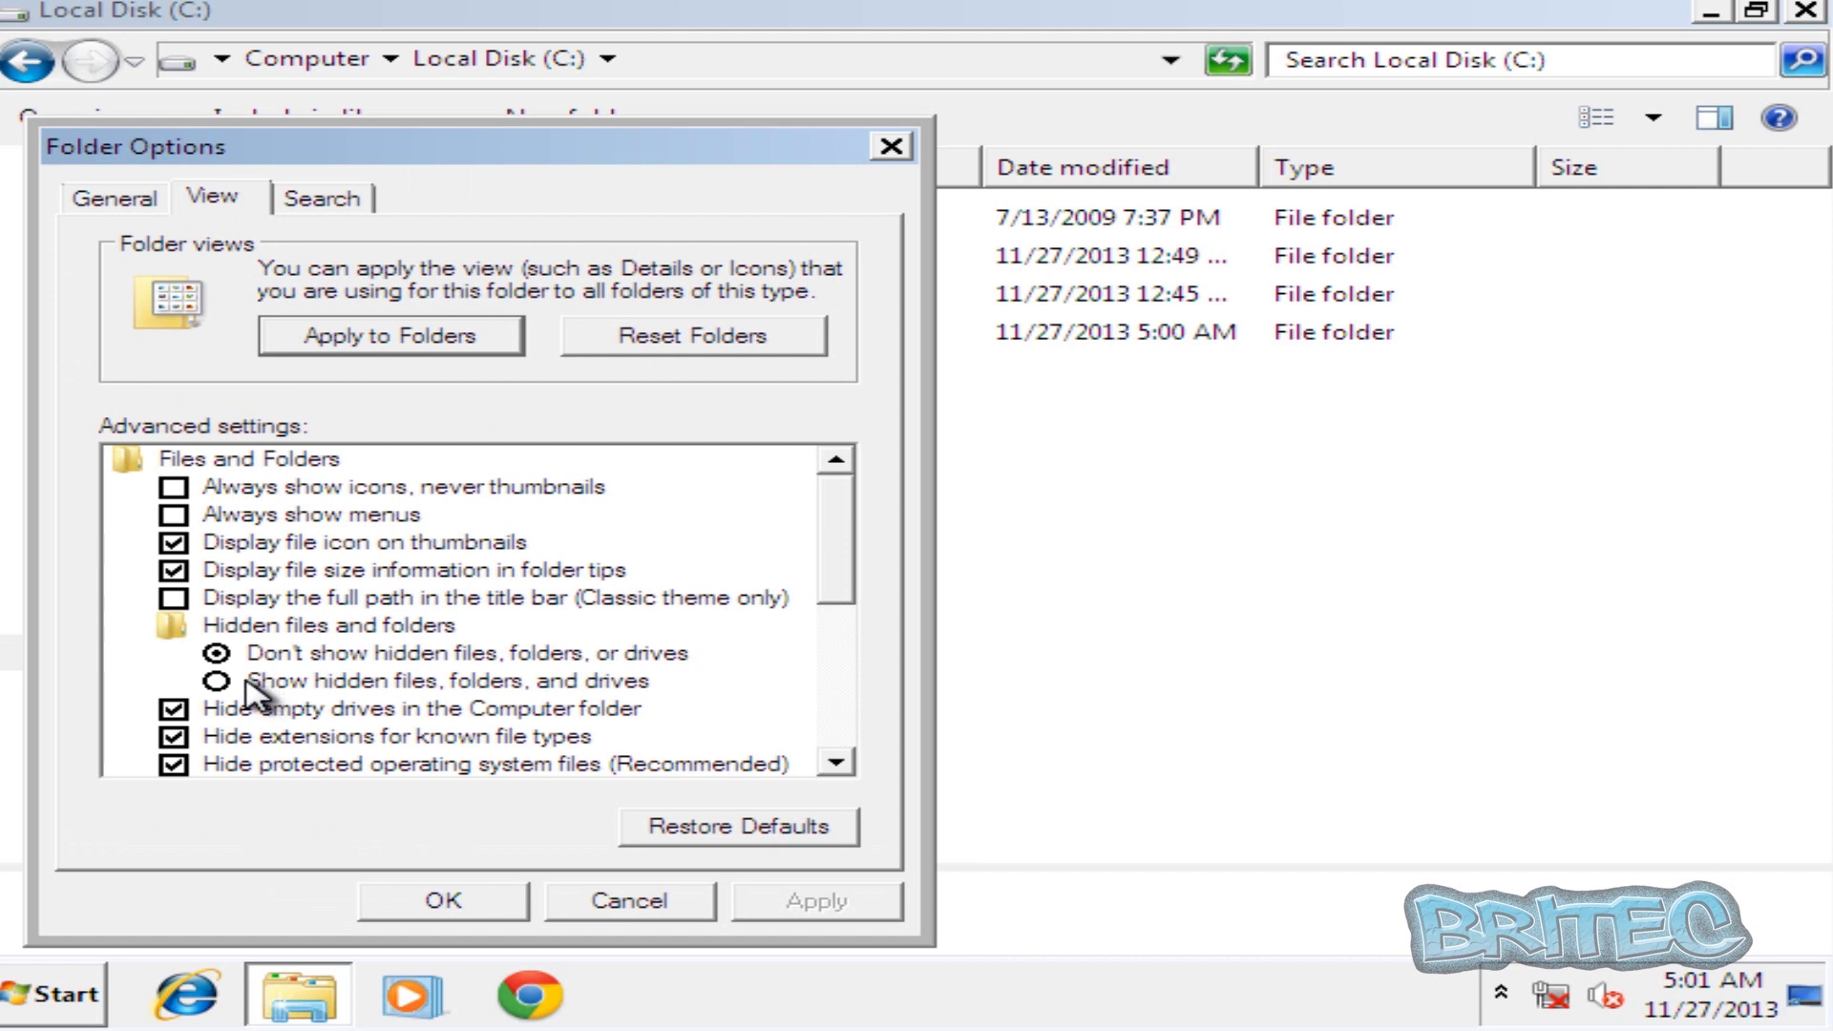
pyautogui.click(252, 682)
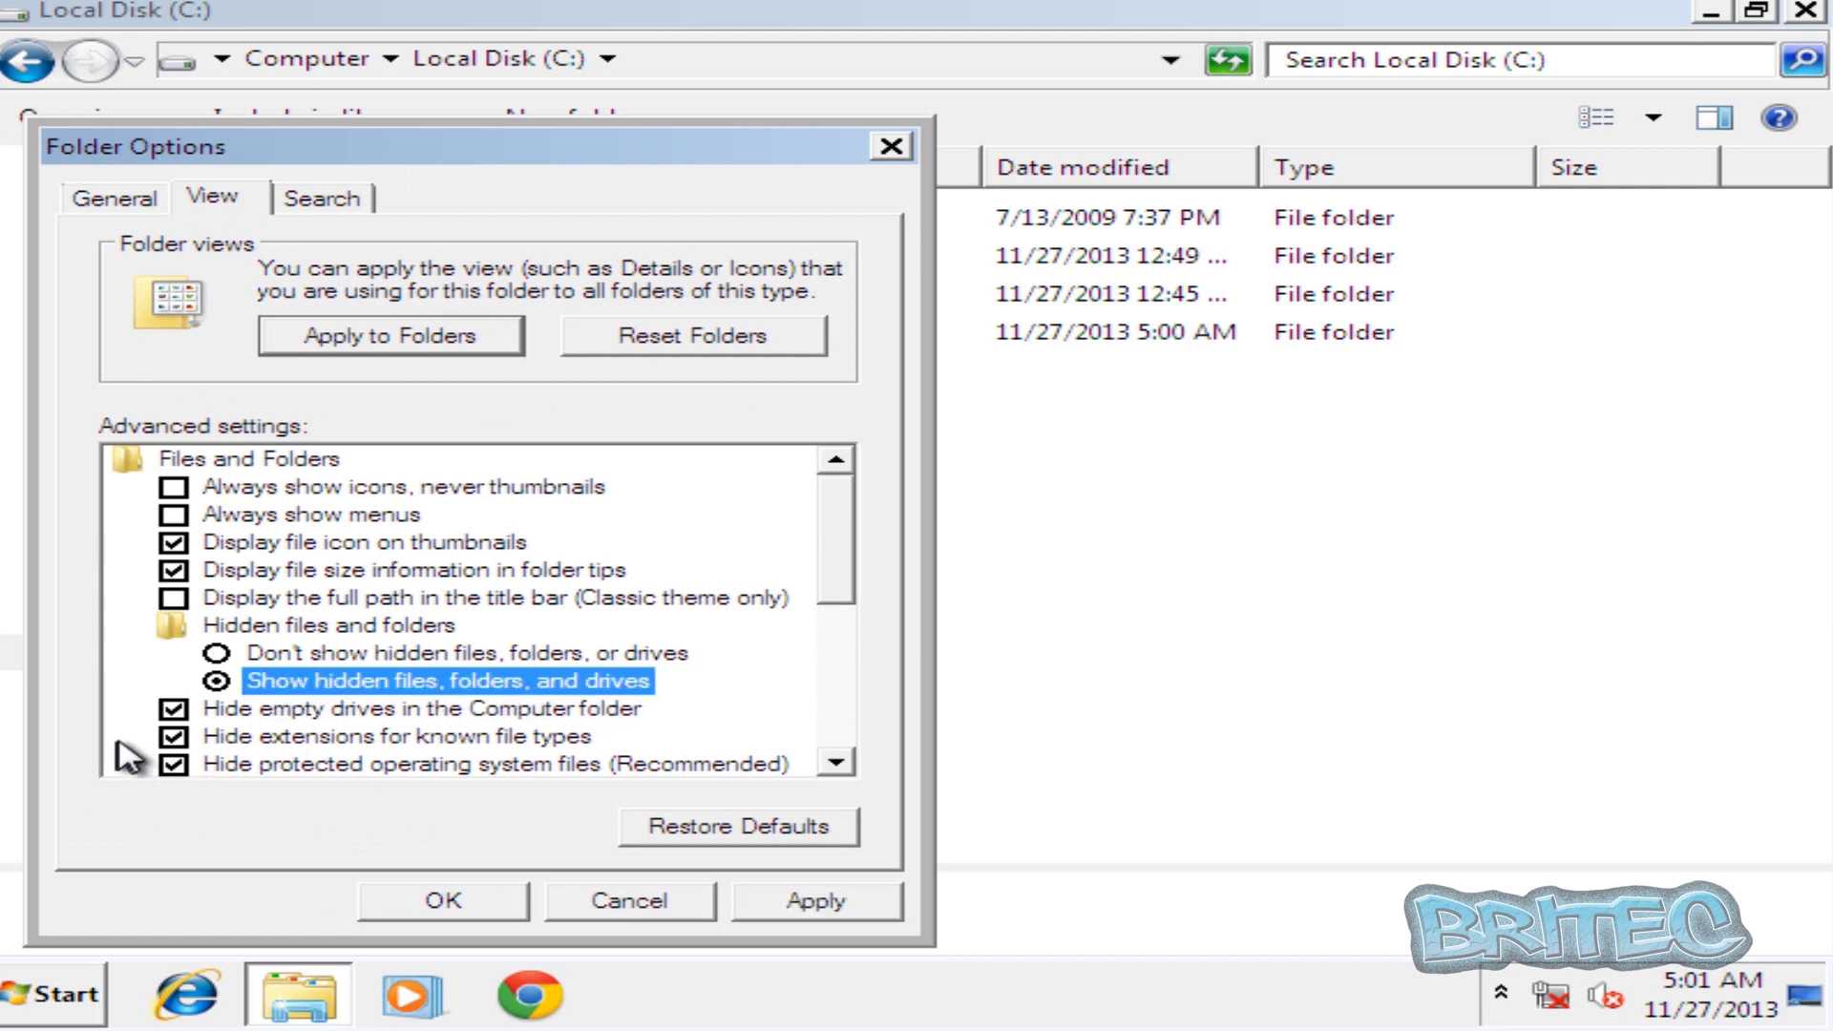
pyautogui.click(174, 738)
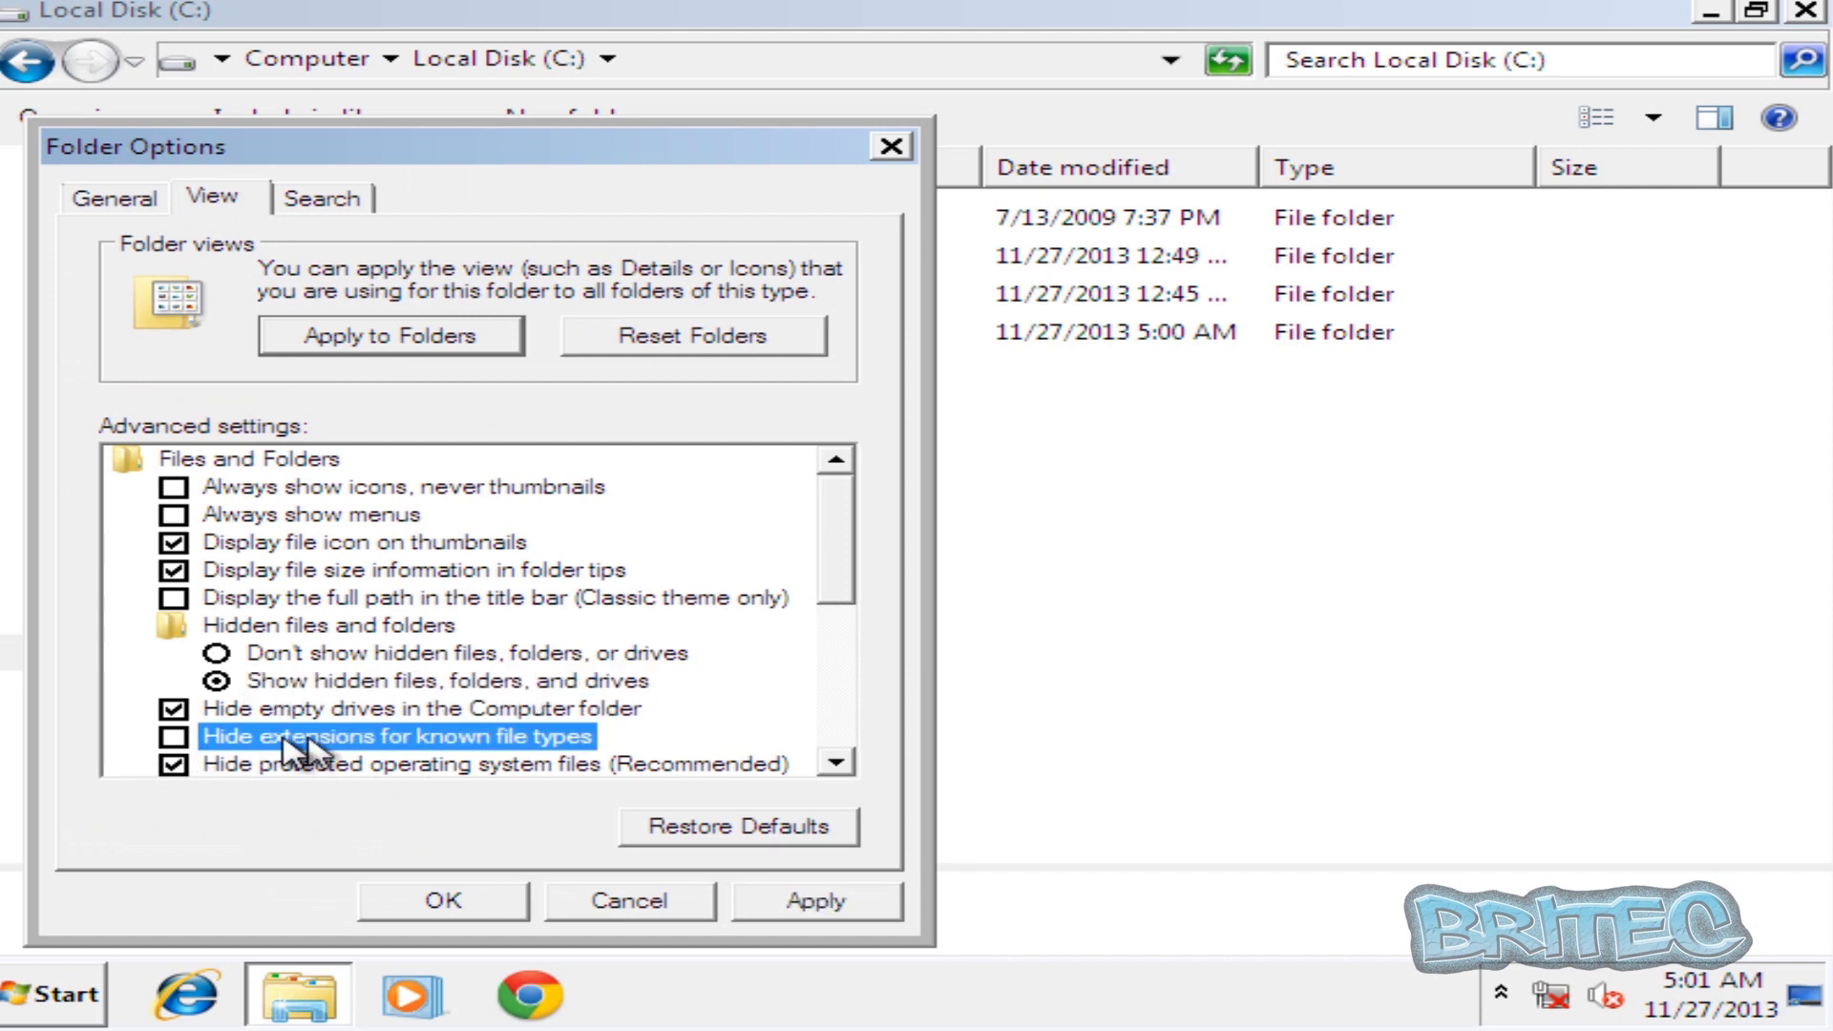
pyautogui.click(811, 900)
pyautogui.click(482, 903)
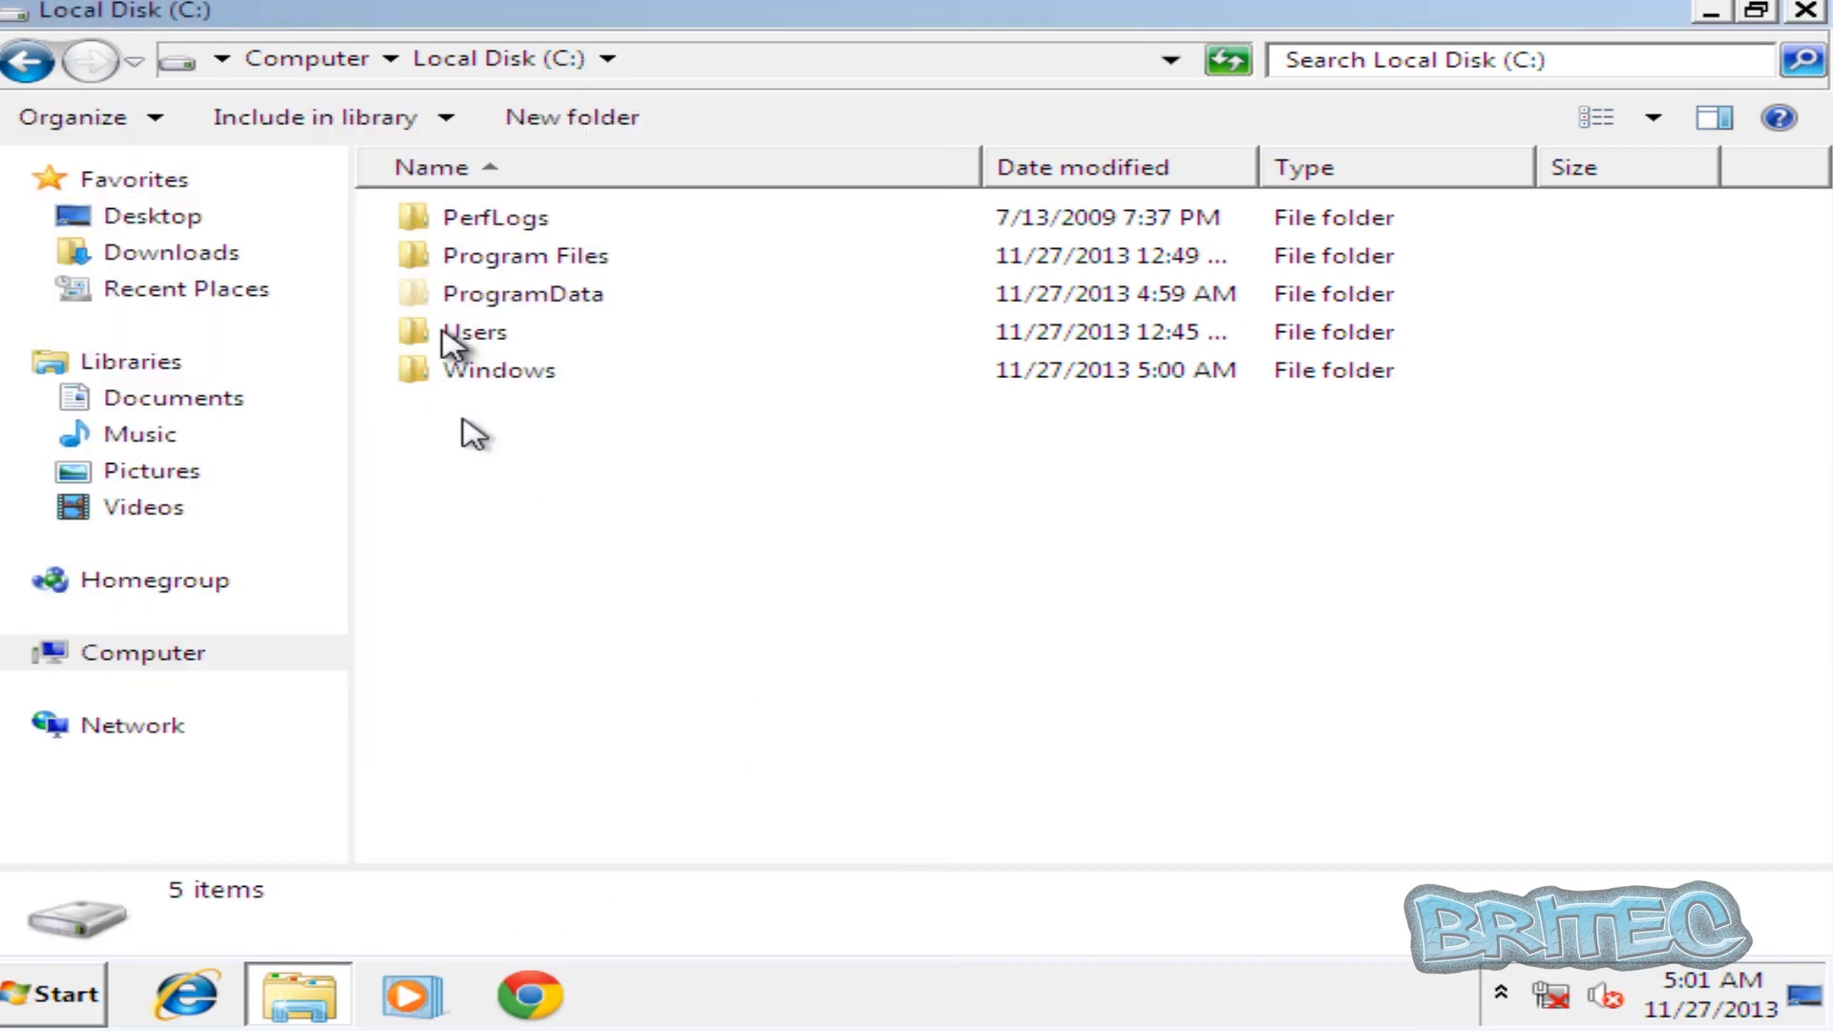
# Browse through Users and the user's profile to the AppData\Roaming folder
pyautogui.doubleClick(504, 334)
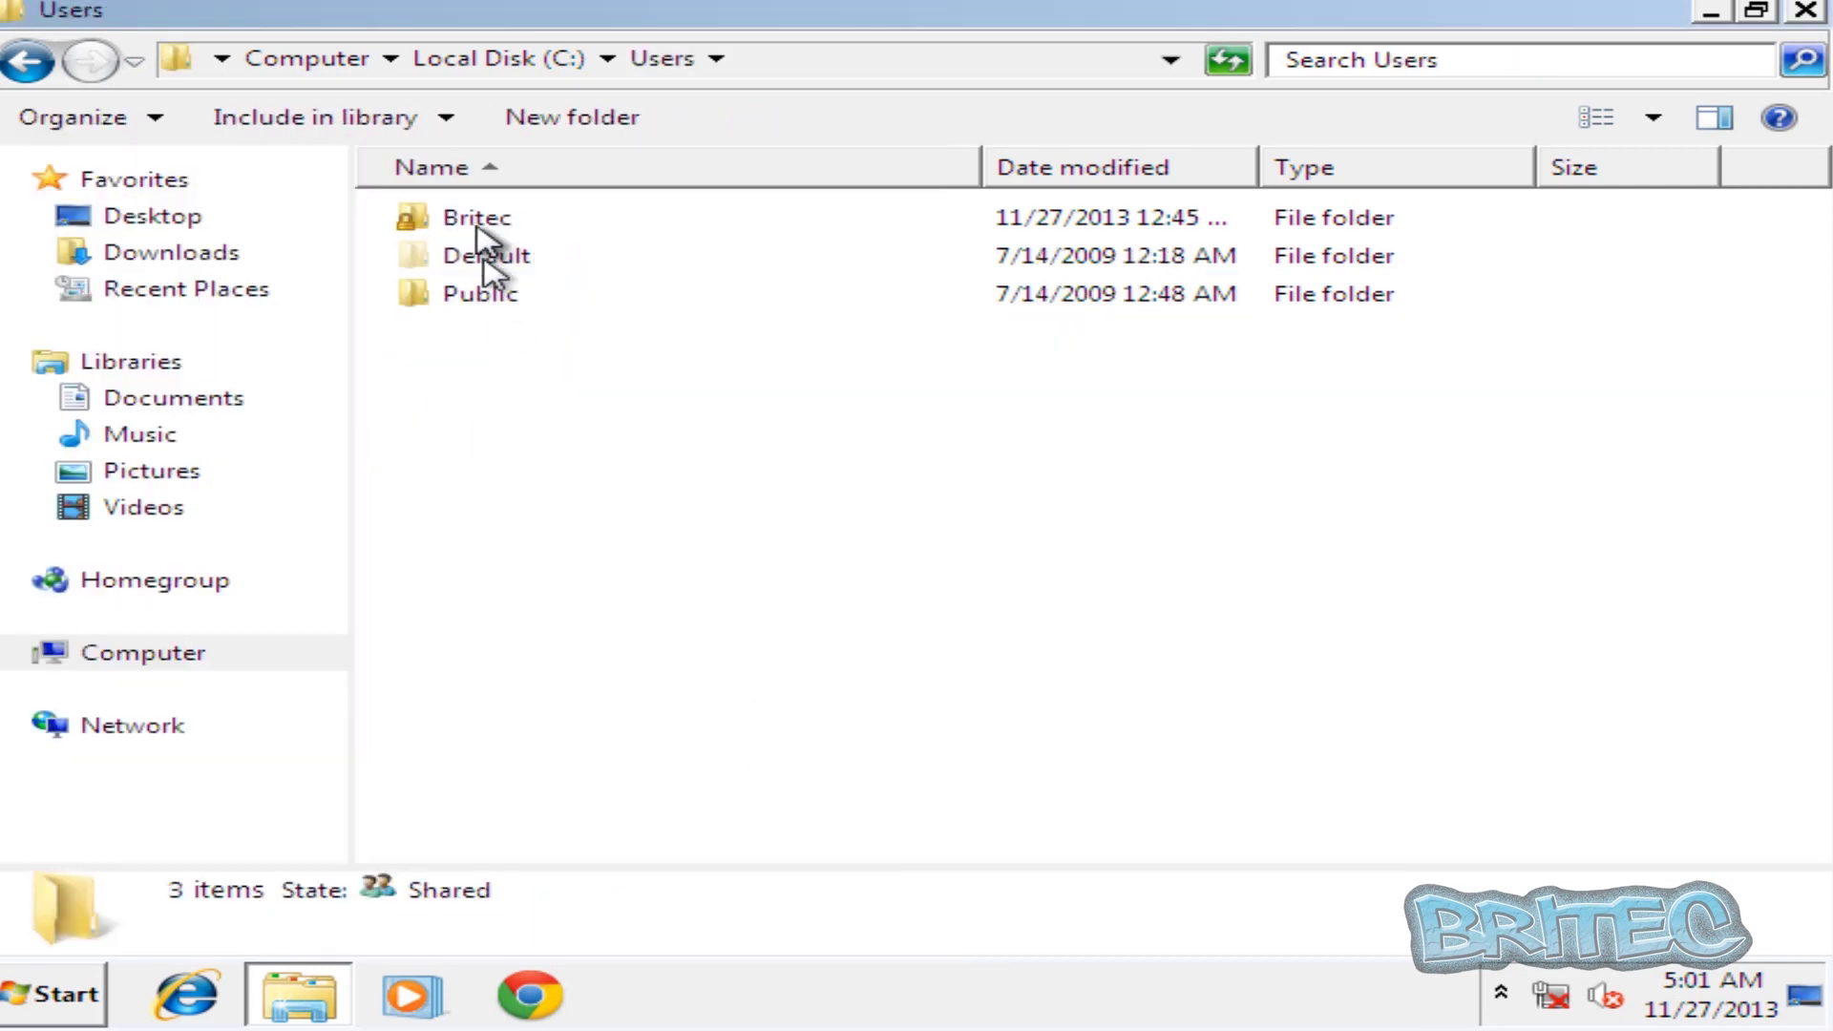
pyautogui.doubleClick(477, 221)
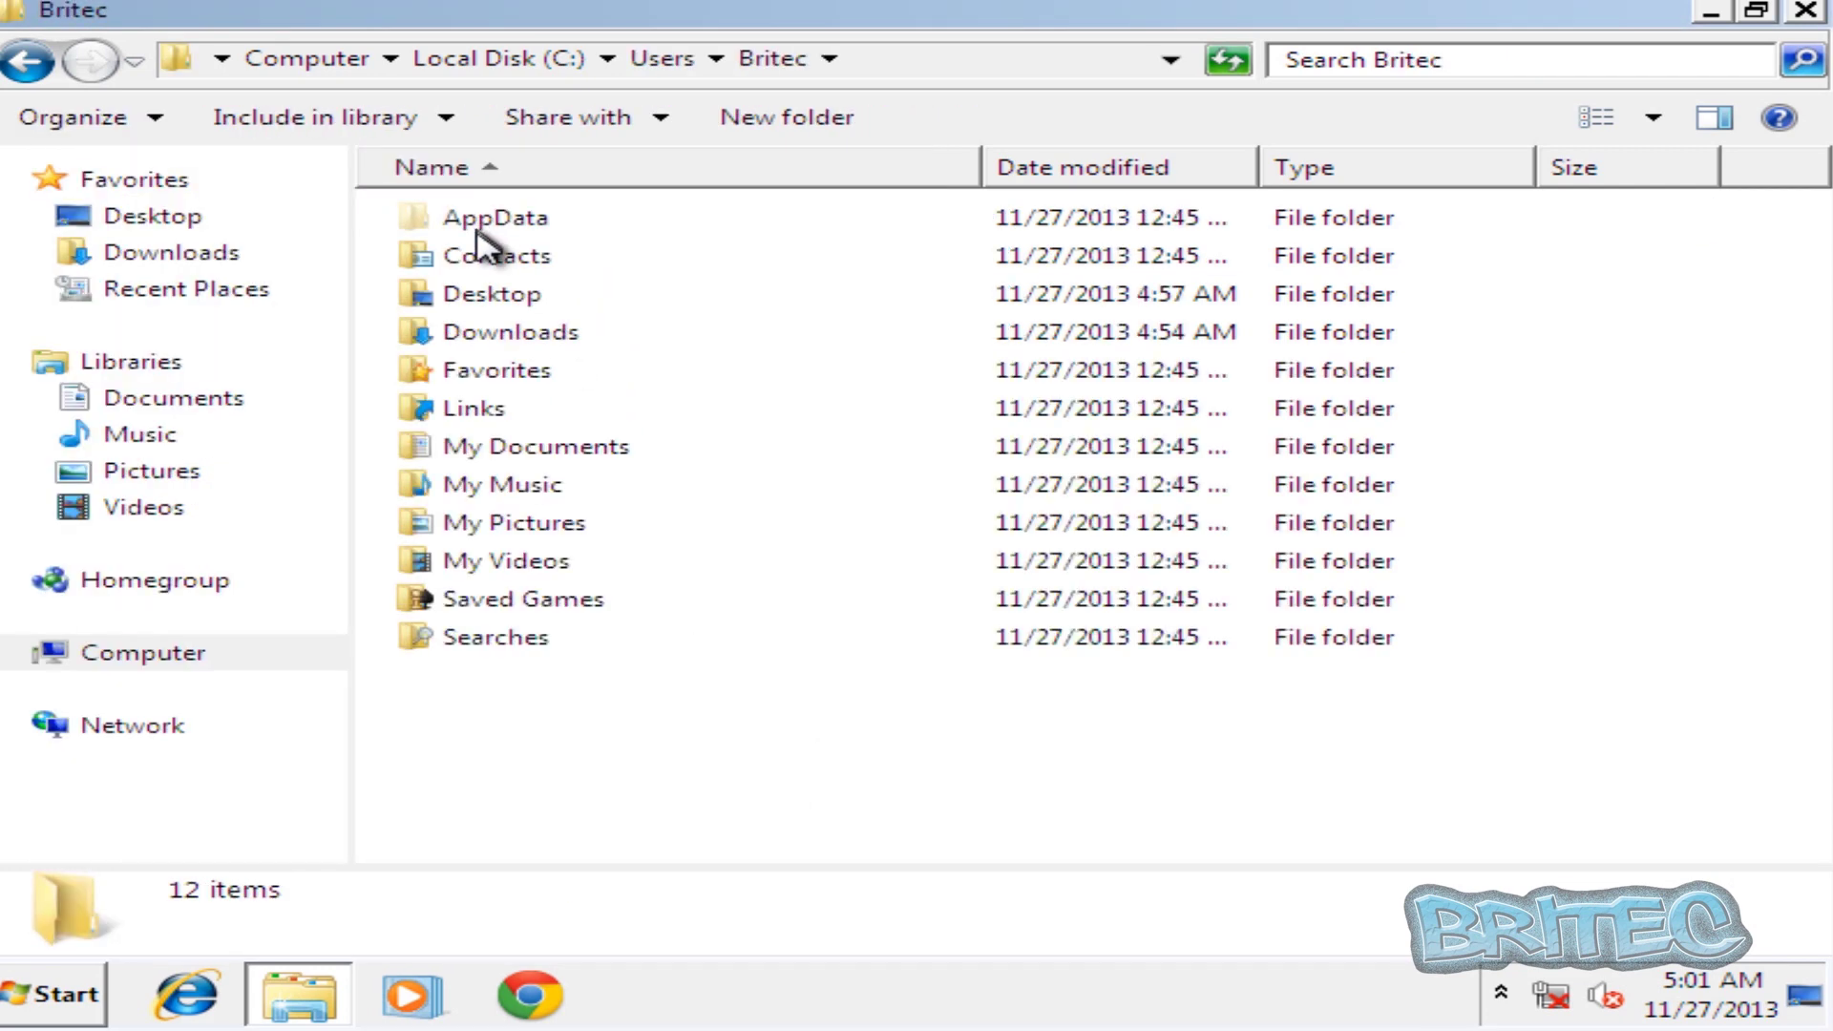
pyautogui.click(485, 220)
pyautogui.doubleClick(485, 220)
pyautogui.doubleClick(499, 298)
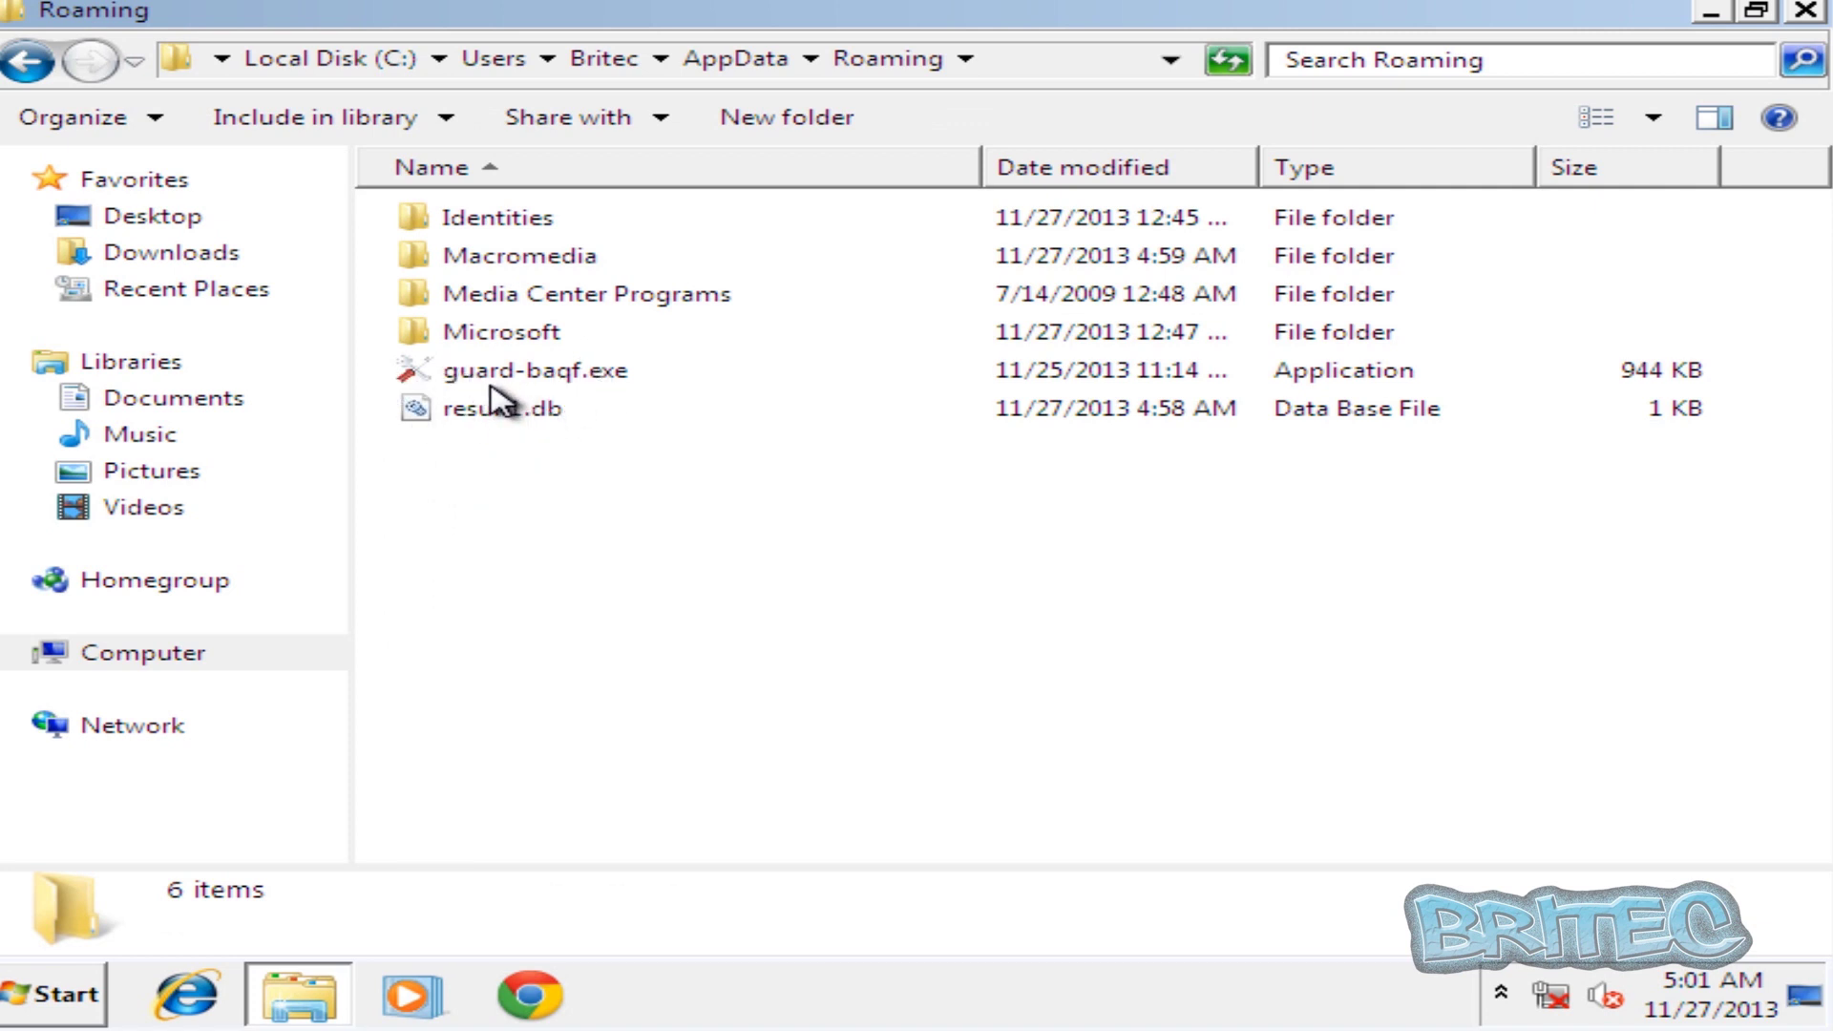
# Delete guard-baqf.exe and result1.db from the Roaming folder
pyautogui.click(492, 376)
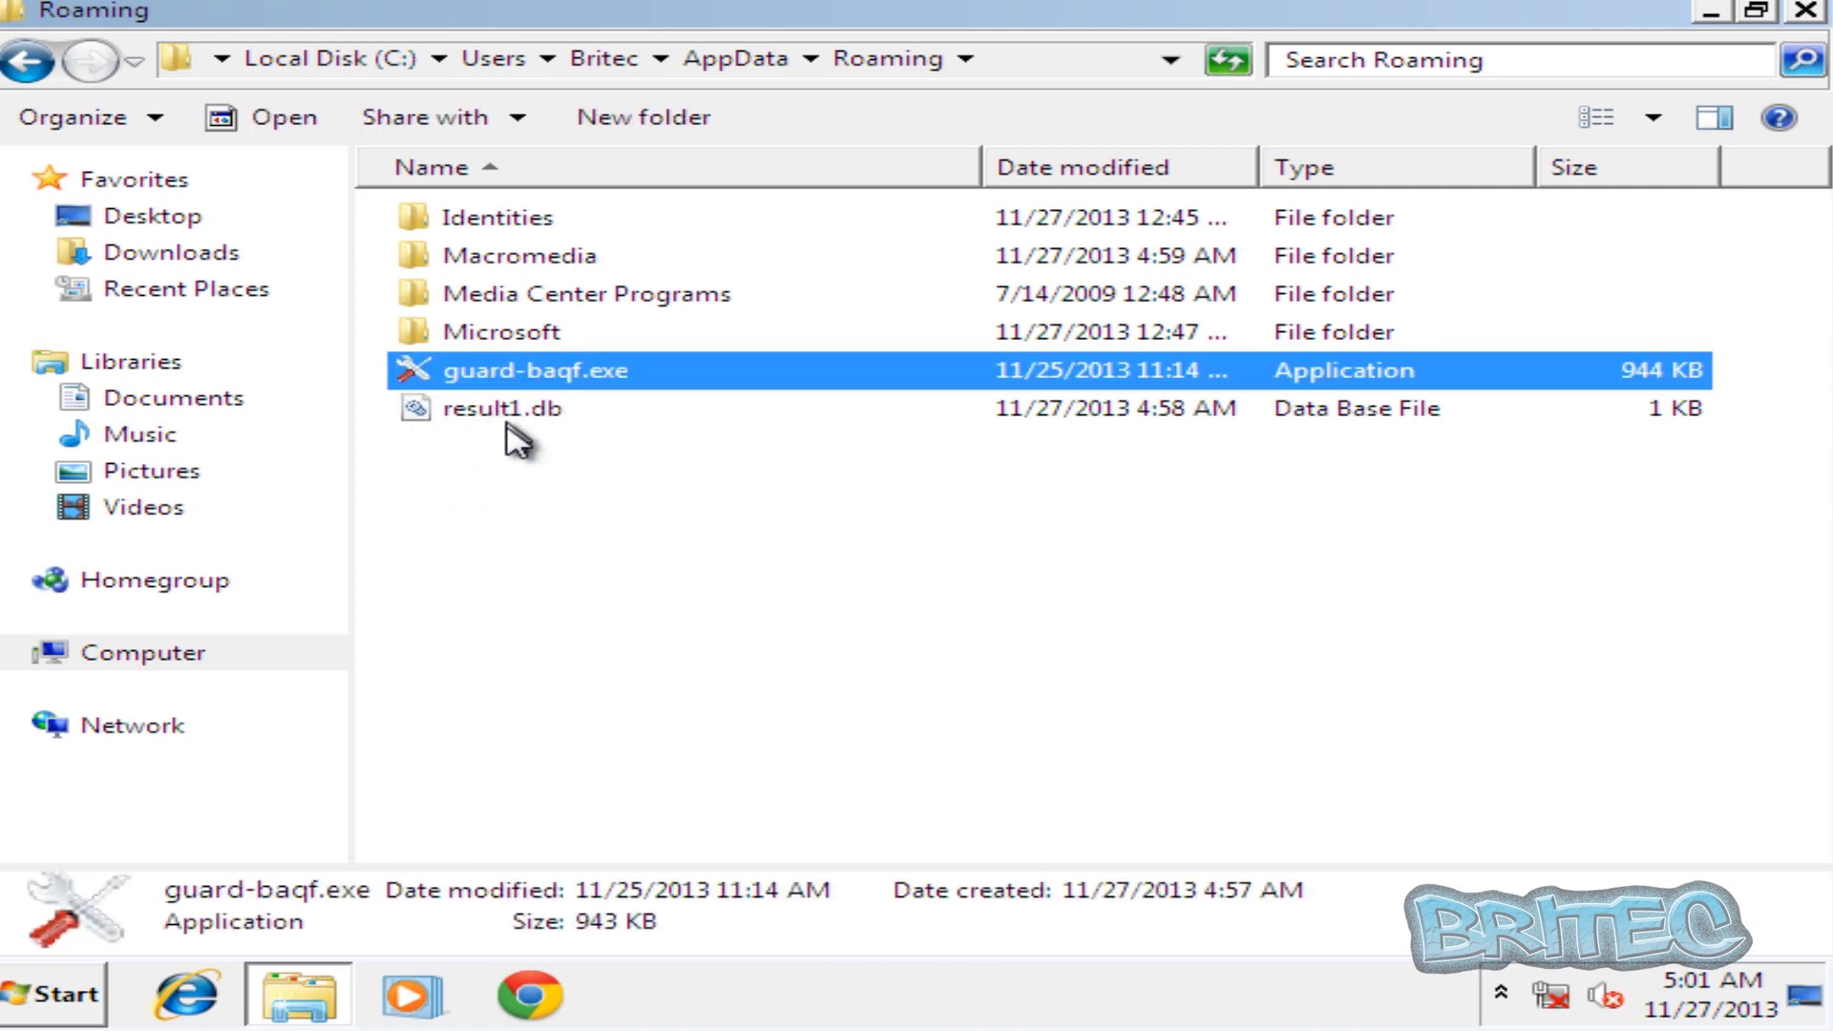
pyautogui.press('Delete')
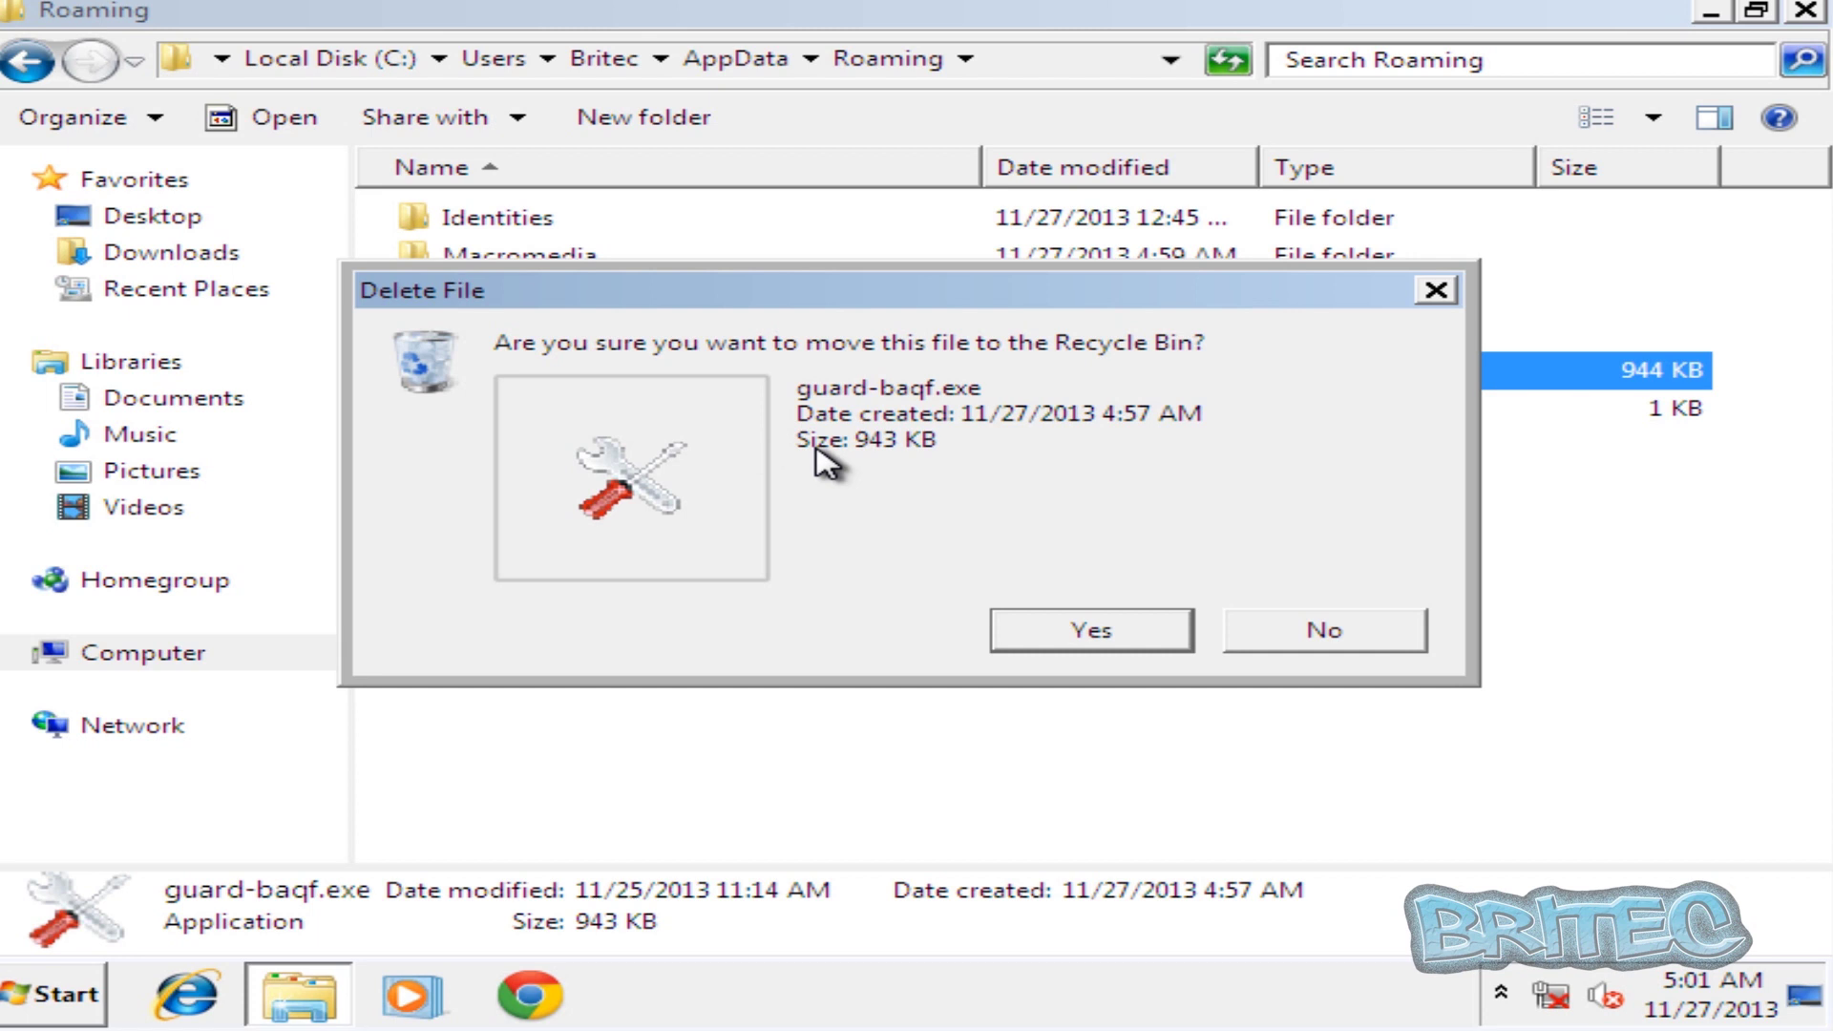
pyautogui.click(1058, 628)
pyautogui.click(452, 374)
pyautogui.press('Delete')
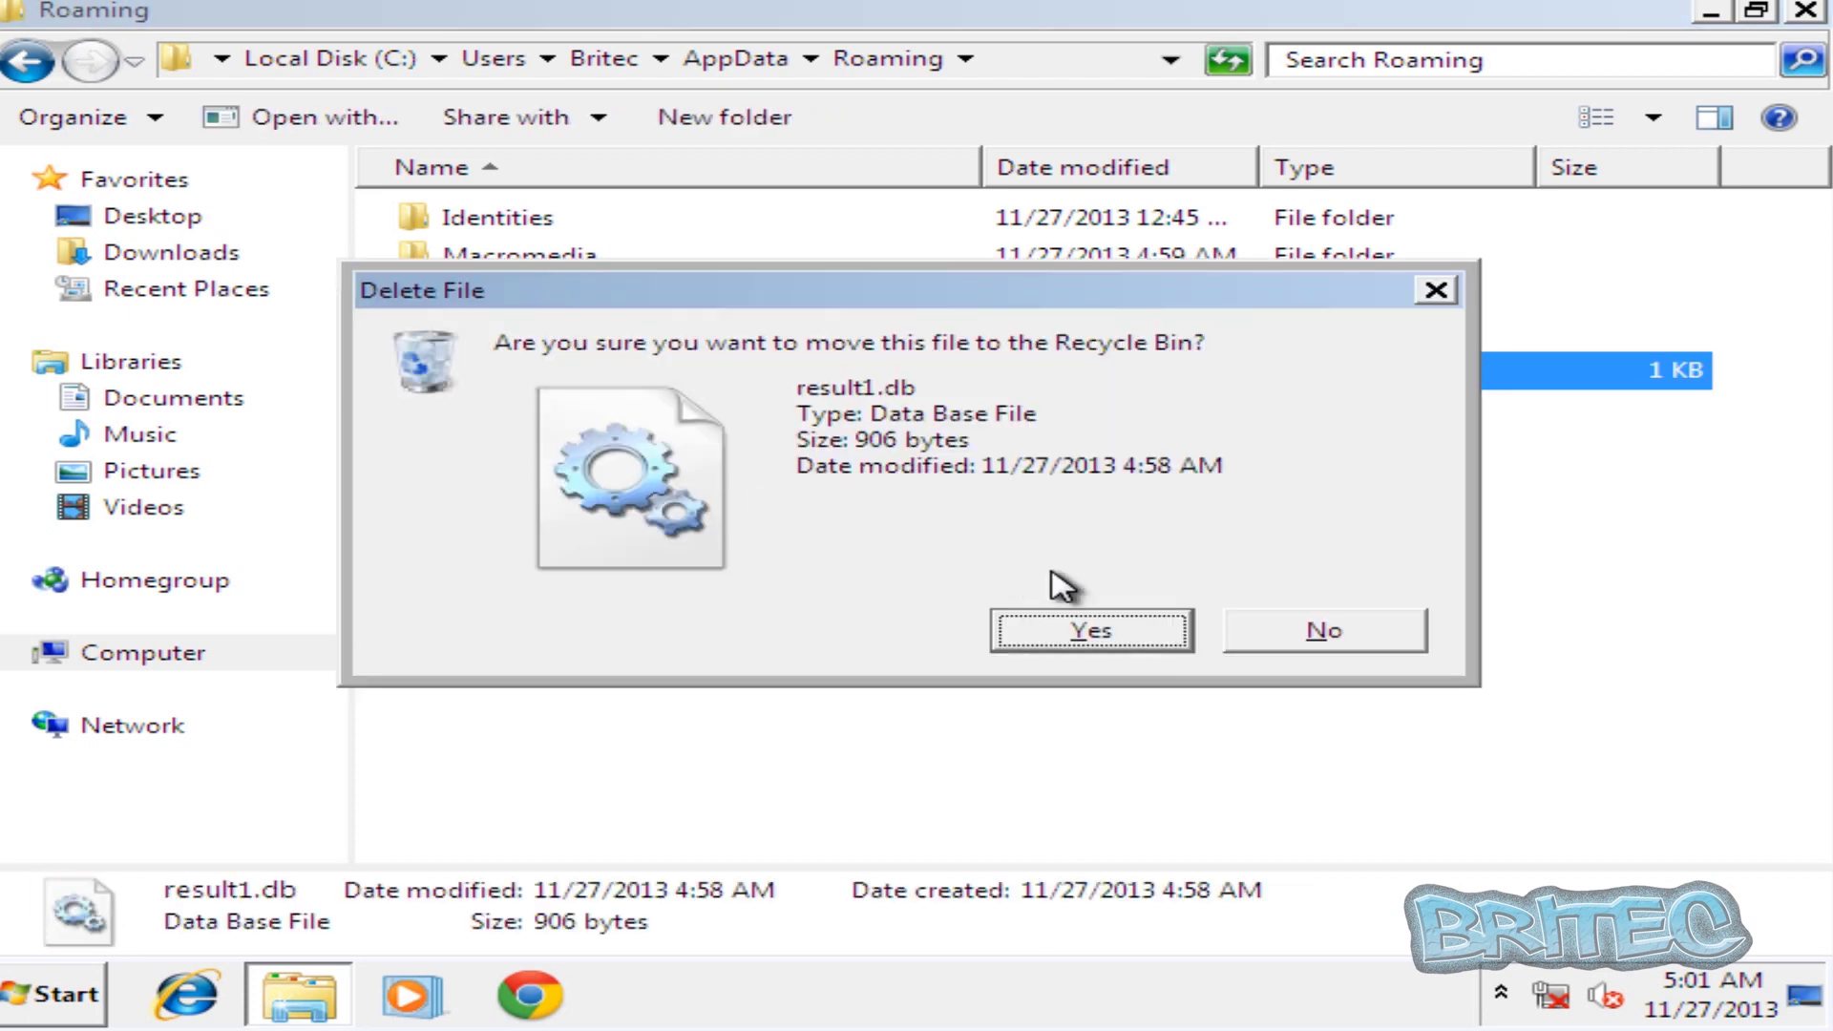
pyautogui.click(1031, 627)
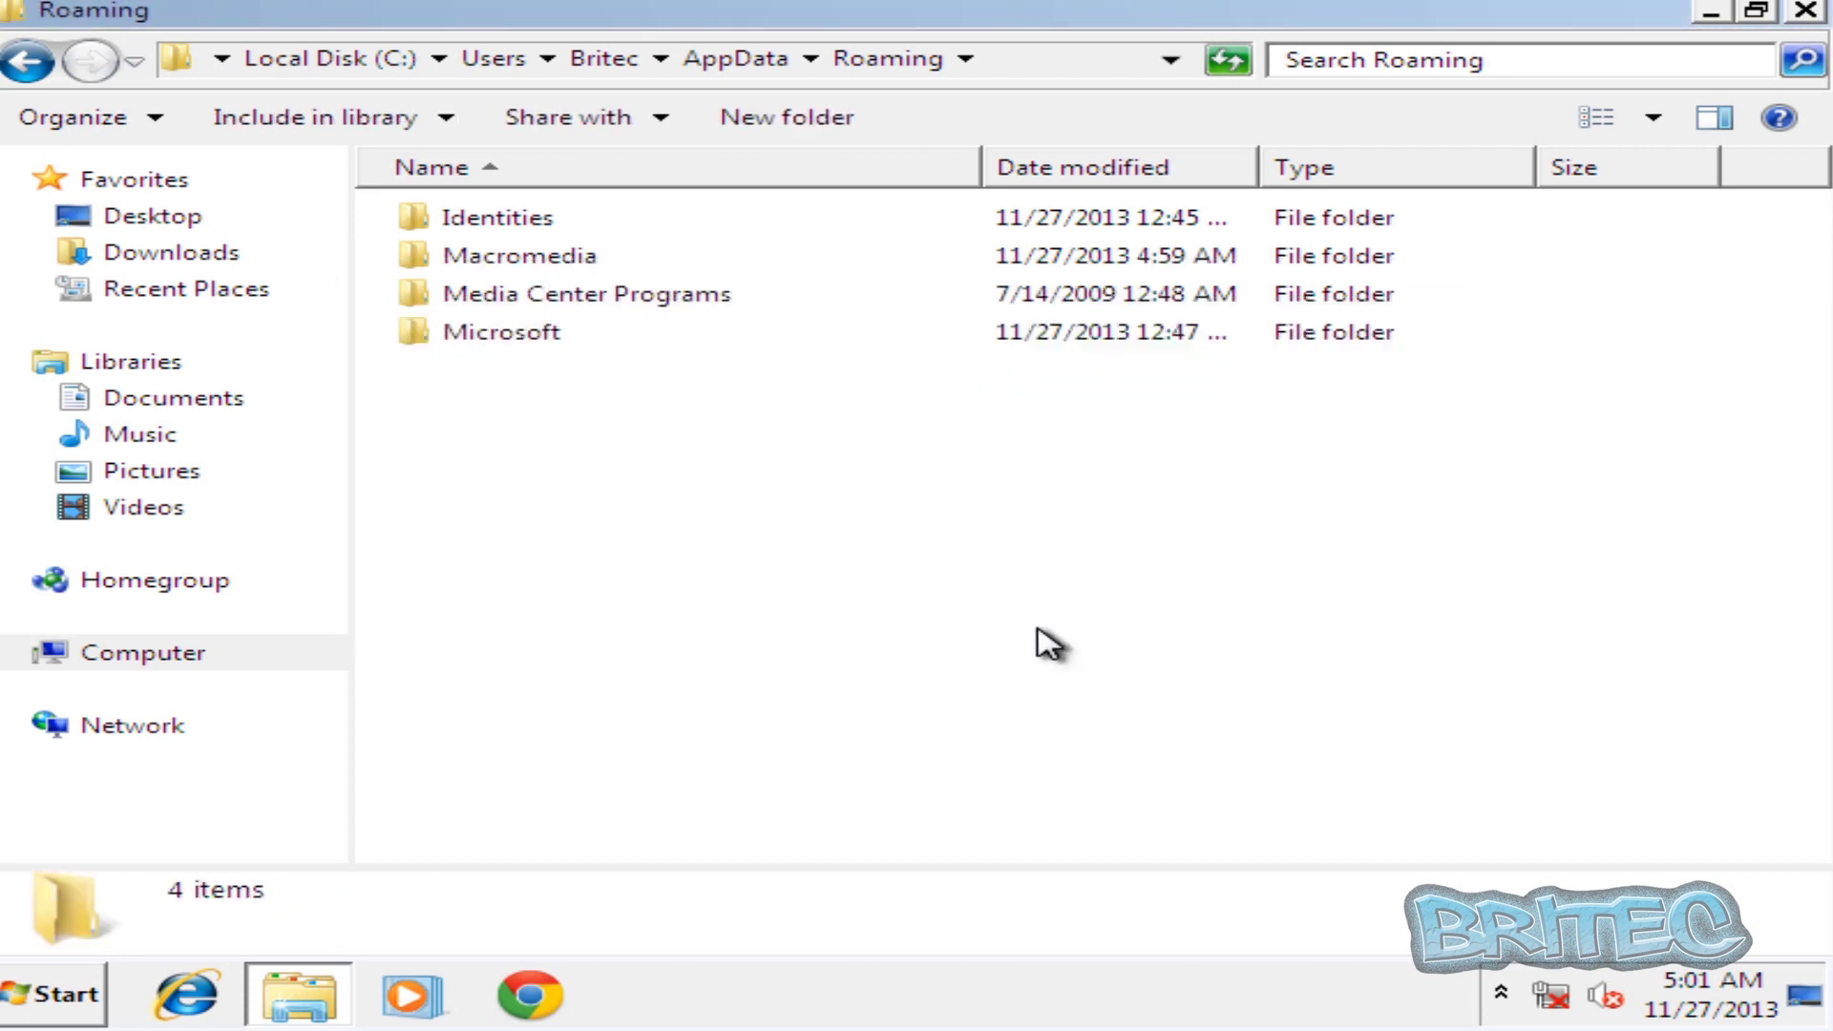
# Go back to AppData and open the Temp folder inside Local
pyautogui.click(34, 64)
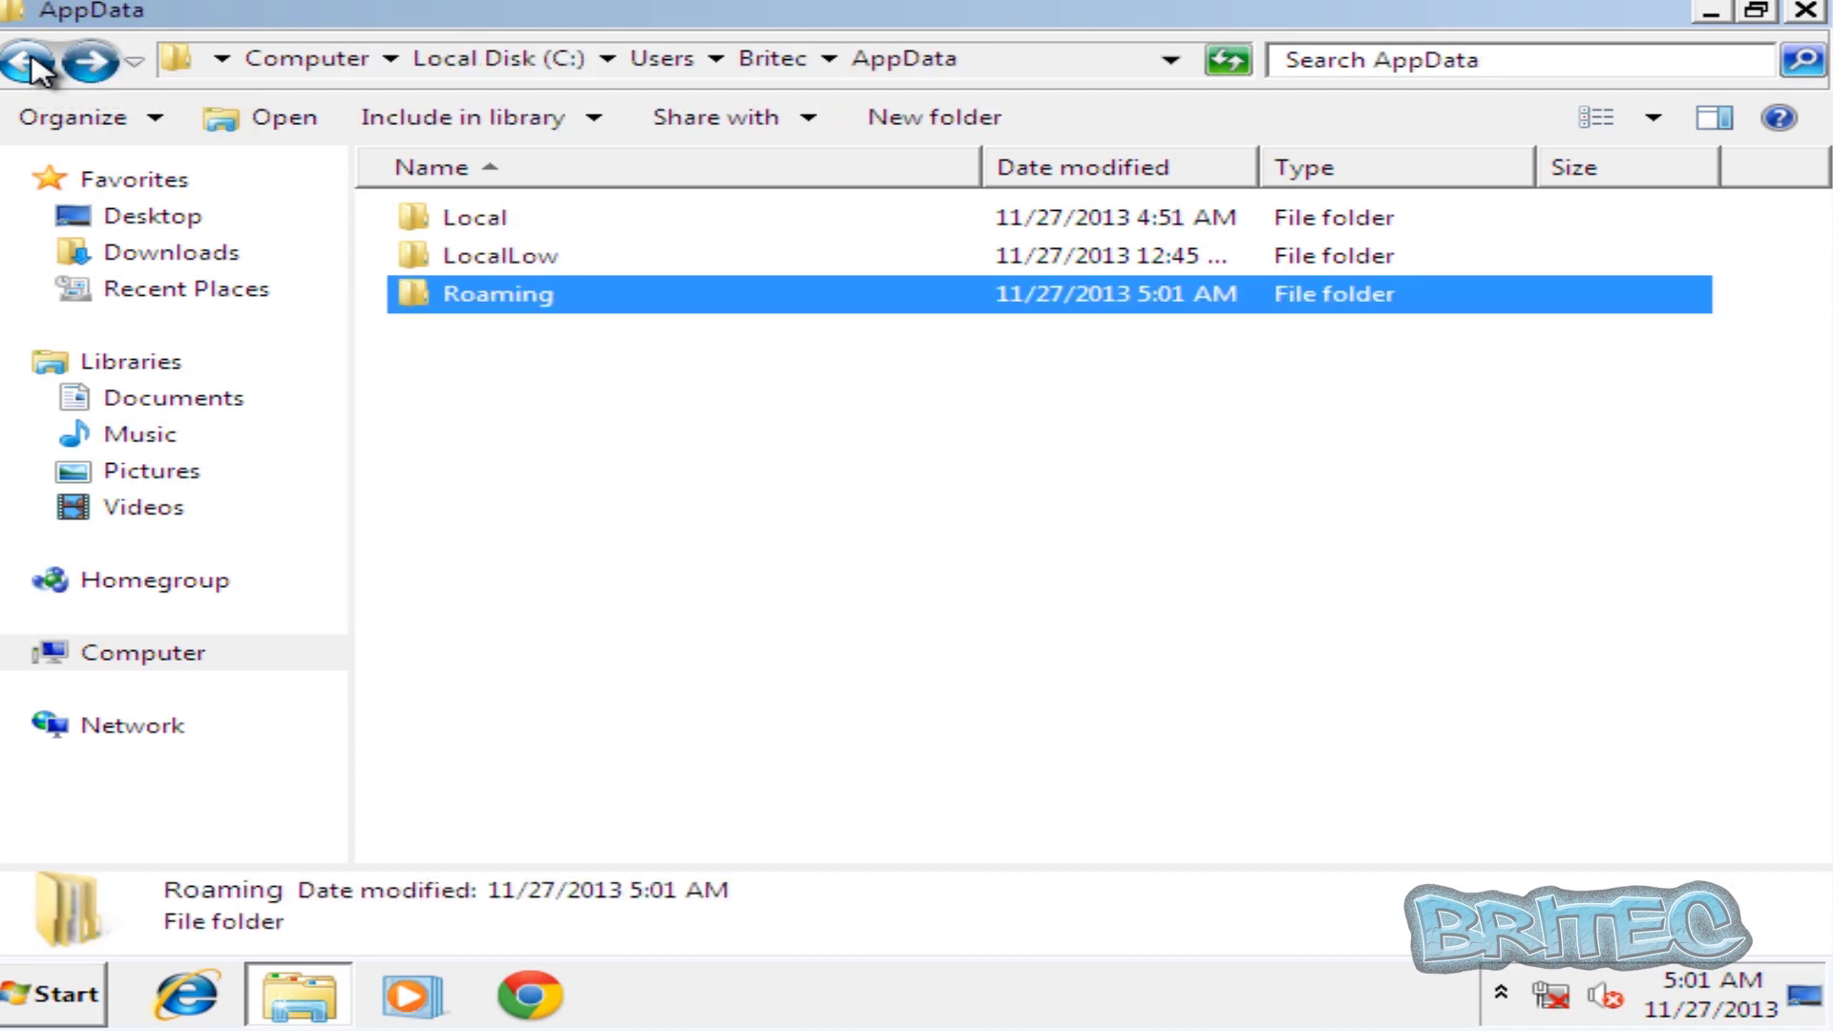
pyautogui.click(442, 227)
pyautogui.doubleClick(442, 229)
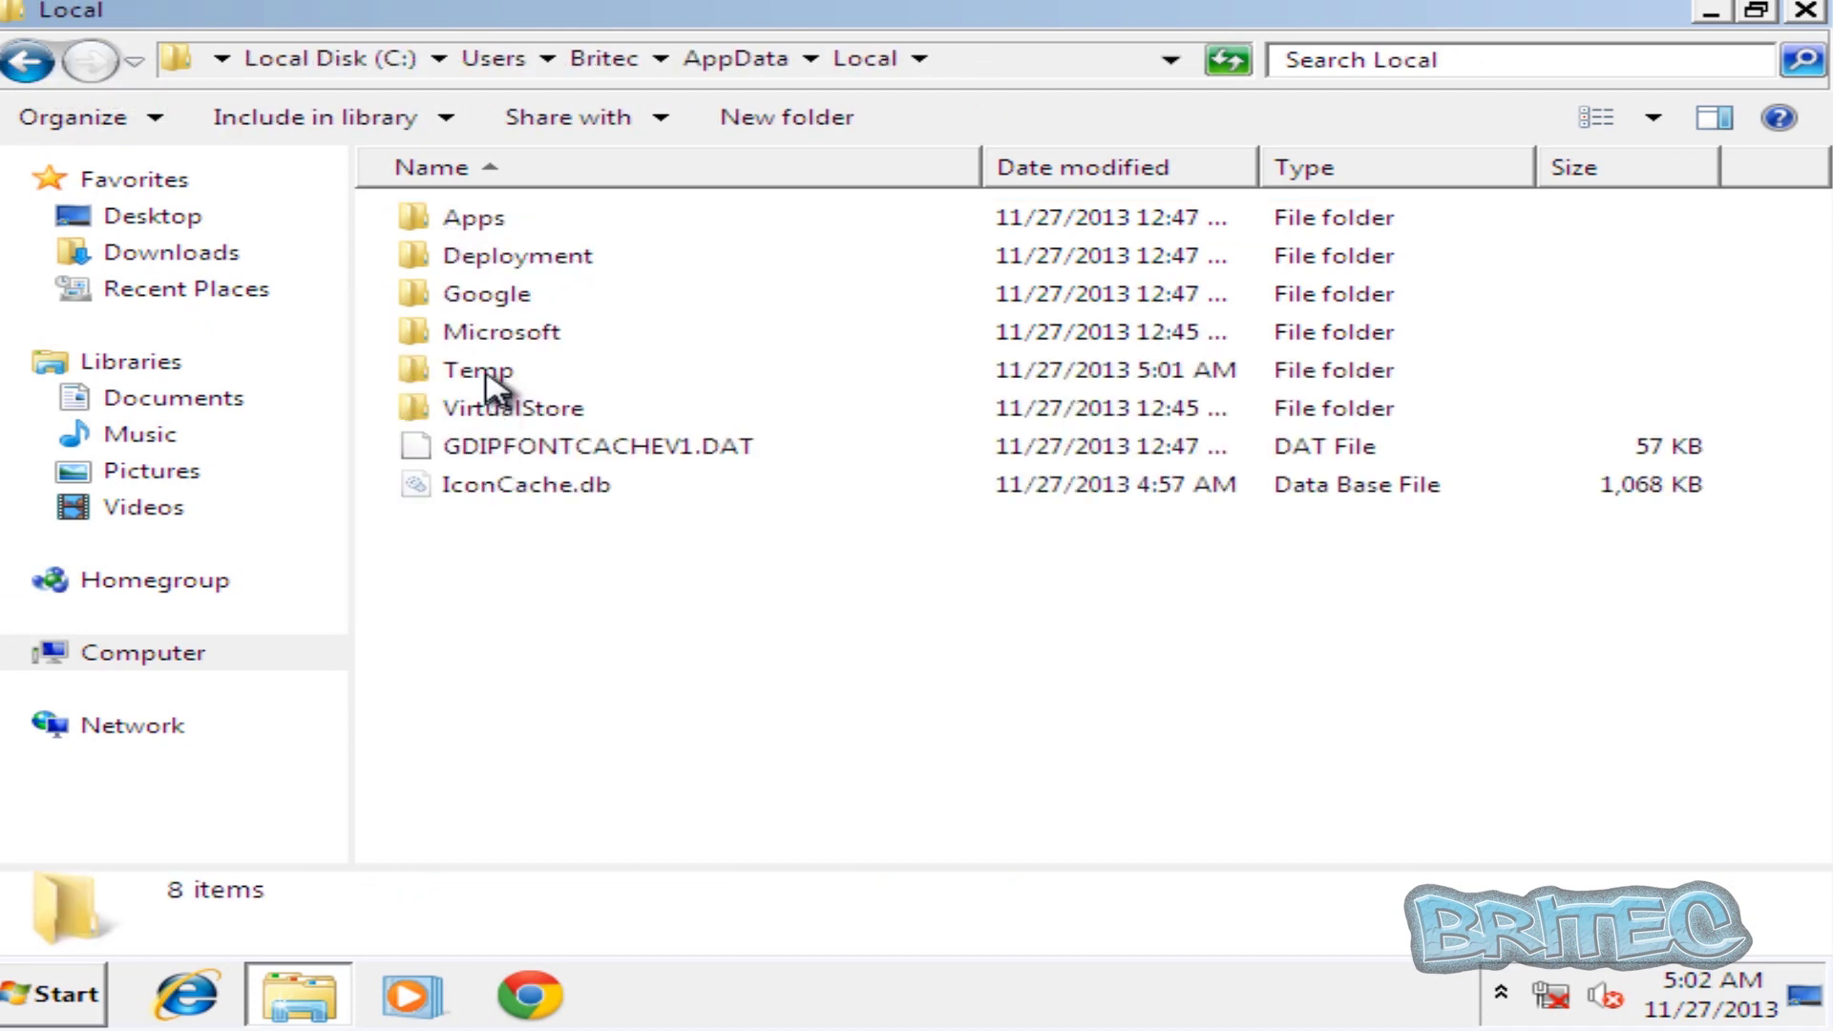
pyautogui.doubleClick(477, 370)
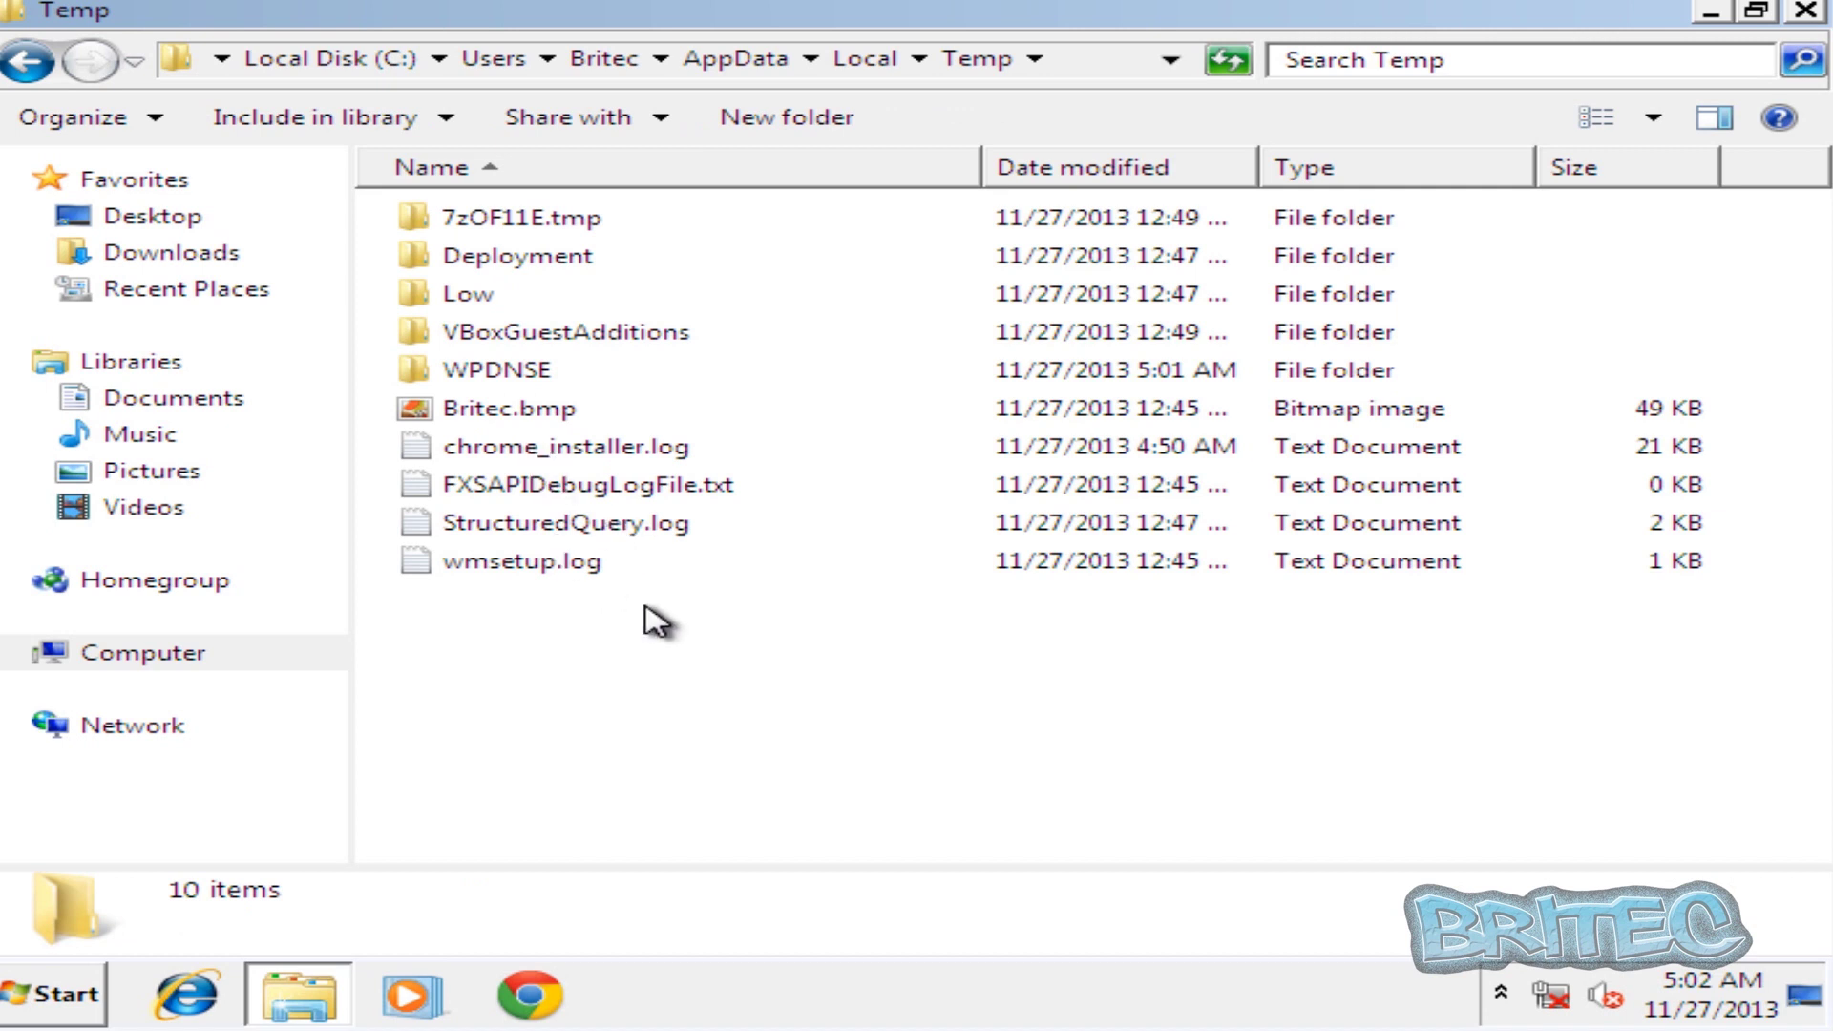
# Delete everything in the Temp folder except VBoxGuestAdditions, skipping the in-use file FXSAPIDebugLogFile.txt
pyautogui.moveTo(534, 592); pyautogui.dragTo(389, 180)
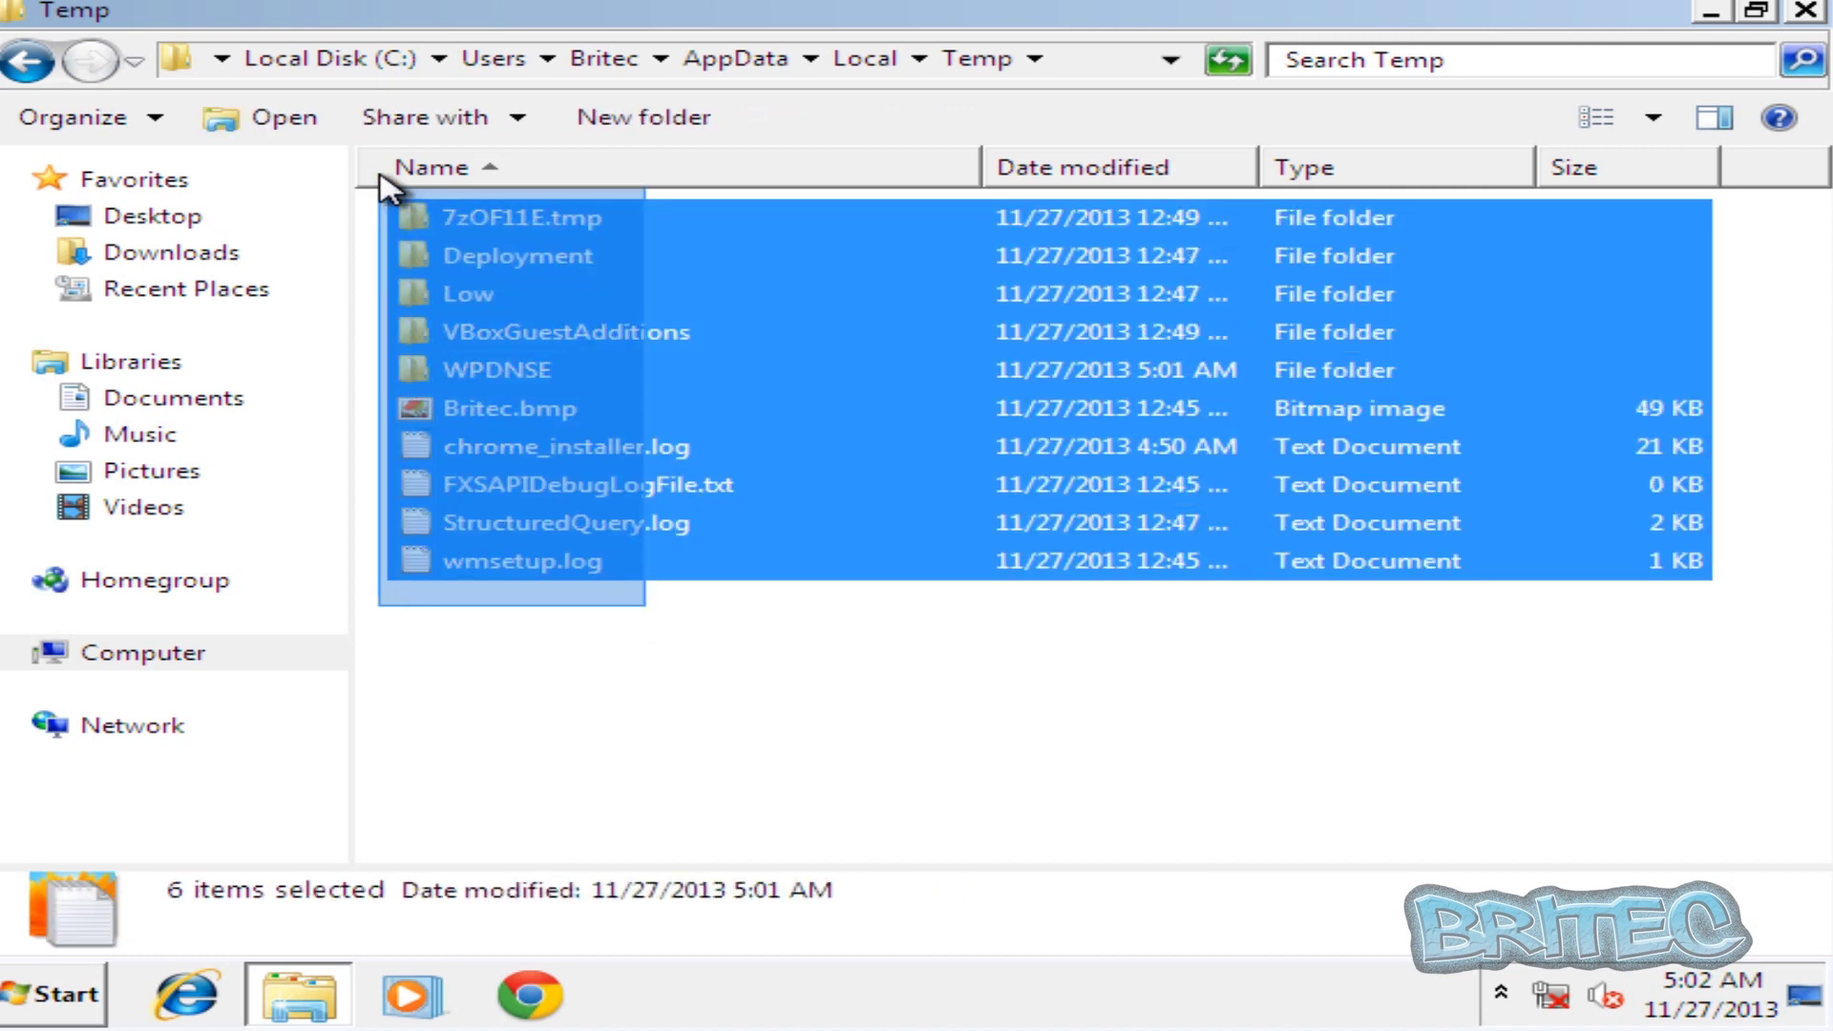
pyautogui.keyDown('ctrl'); pyautogui.click(568, 341); pyautogui.keyUp('ctrl')
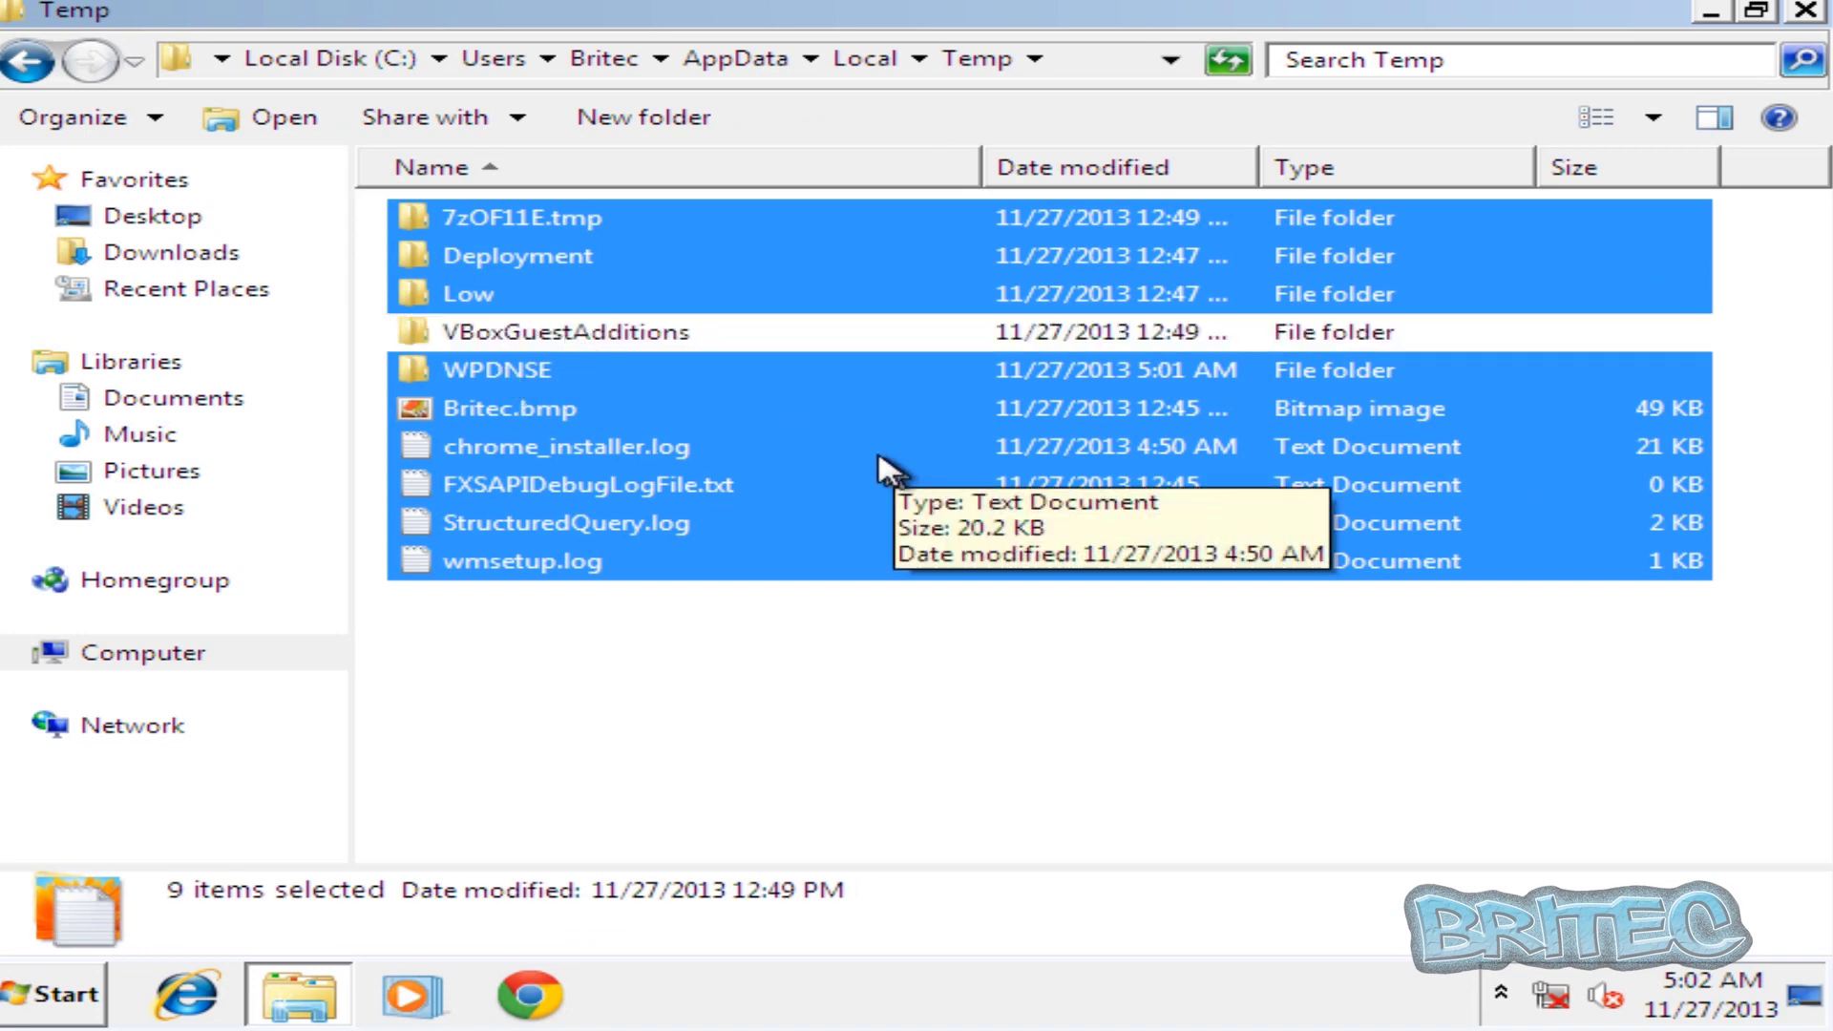
pyautogui.press('Delete')
pyautogui.click(1089, 513)
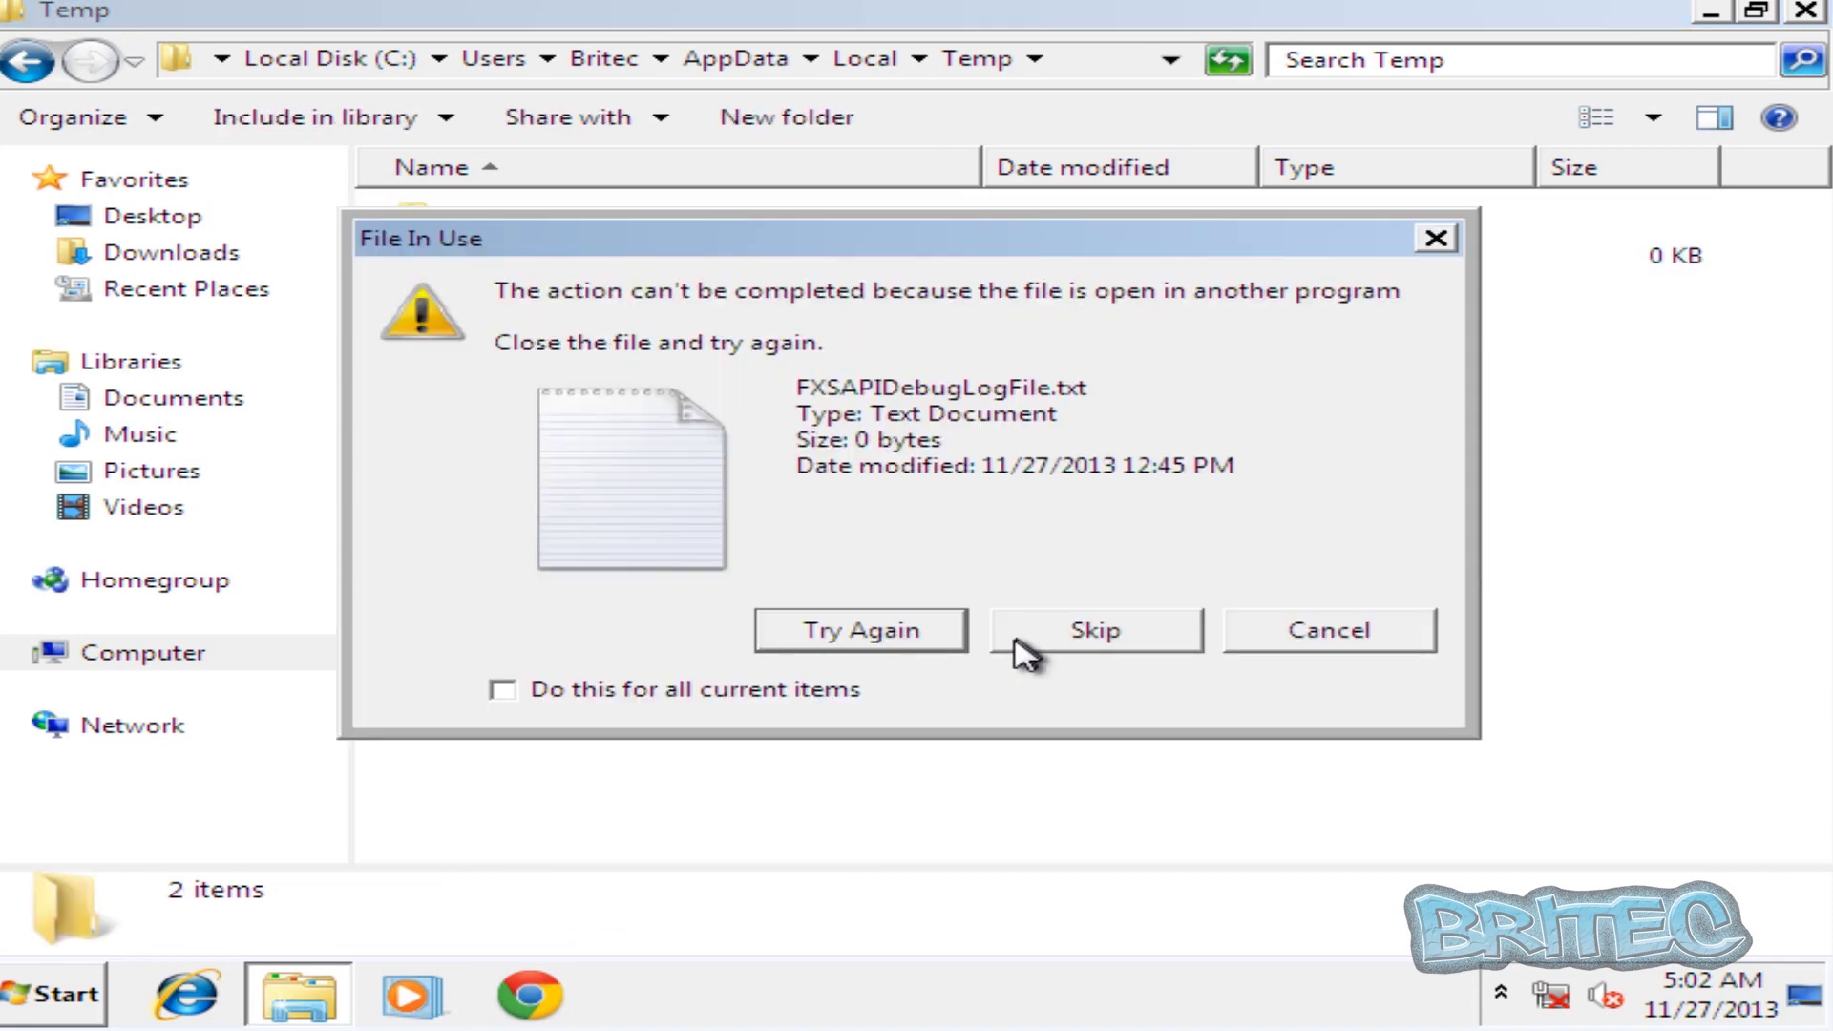
pyautogui.click(1093, 631)
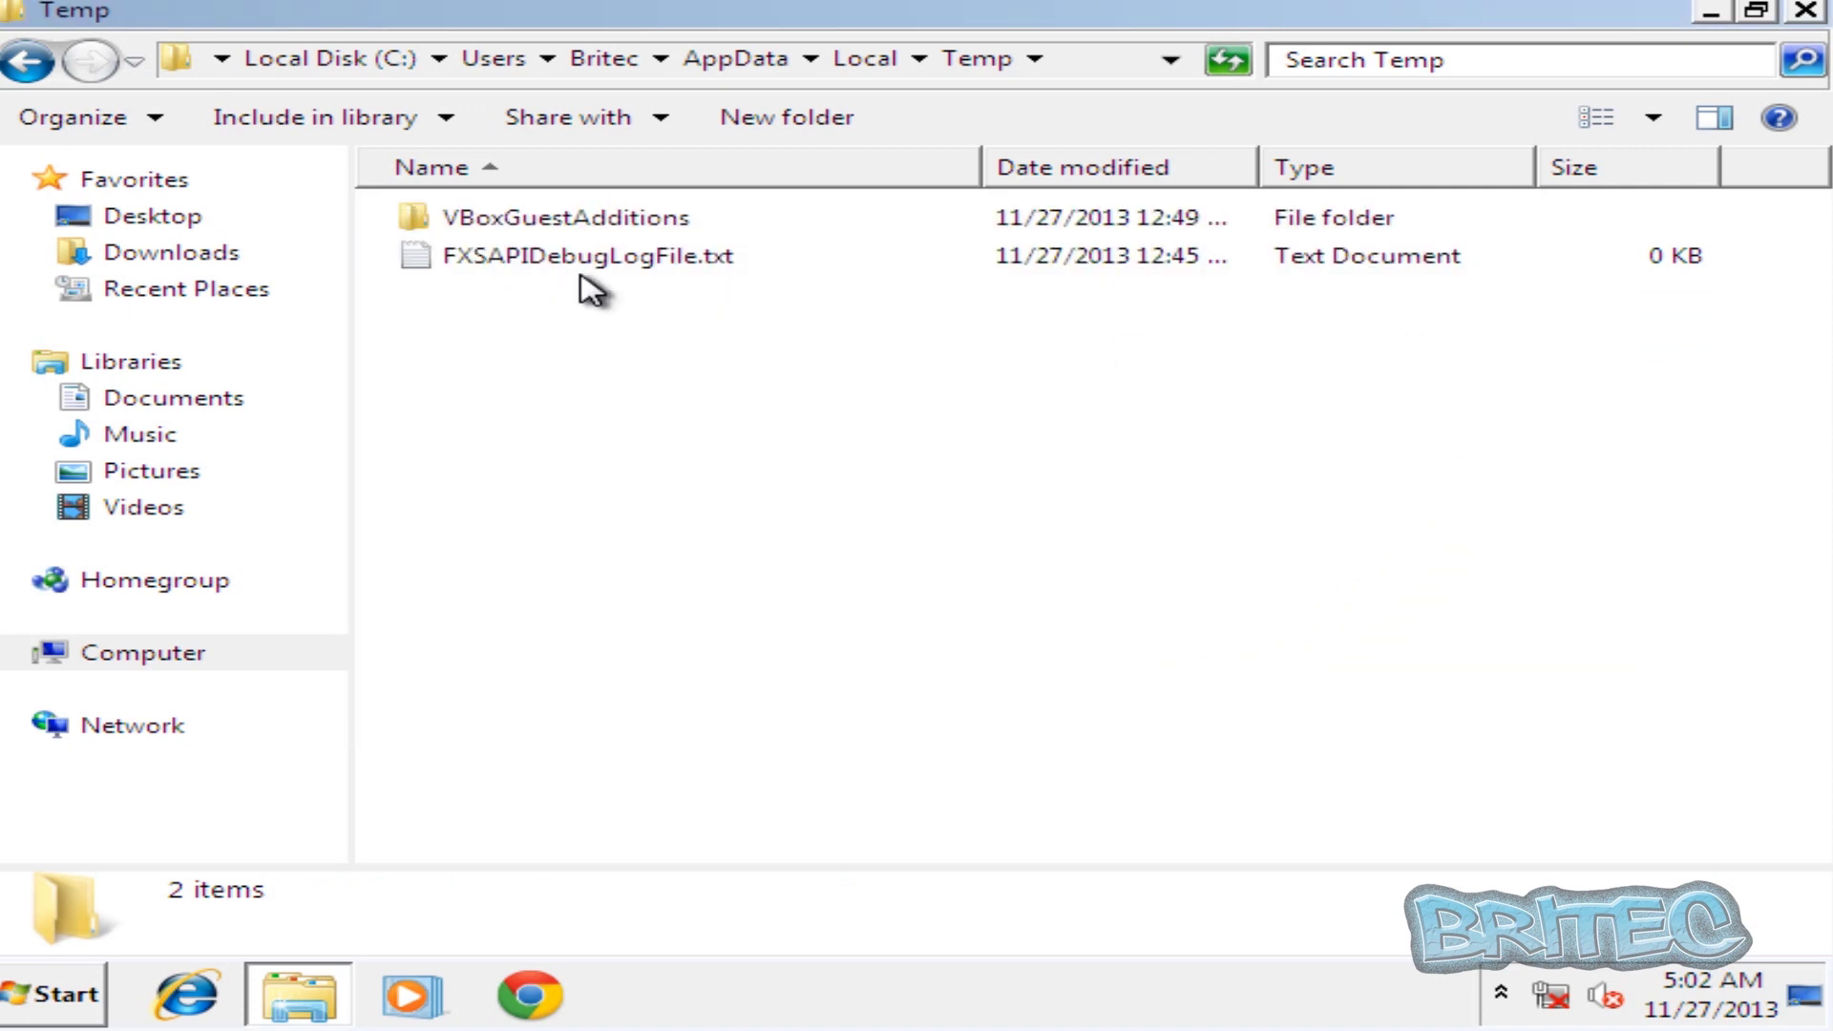
# Go back to the AppData folder and close the file explorer window
pyautogui.click(36, 63)
pyautogui.click(36, 63)
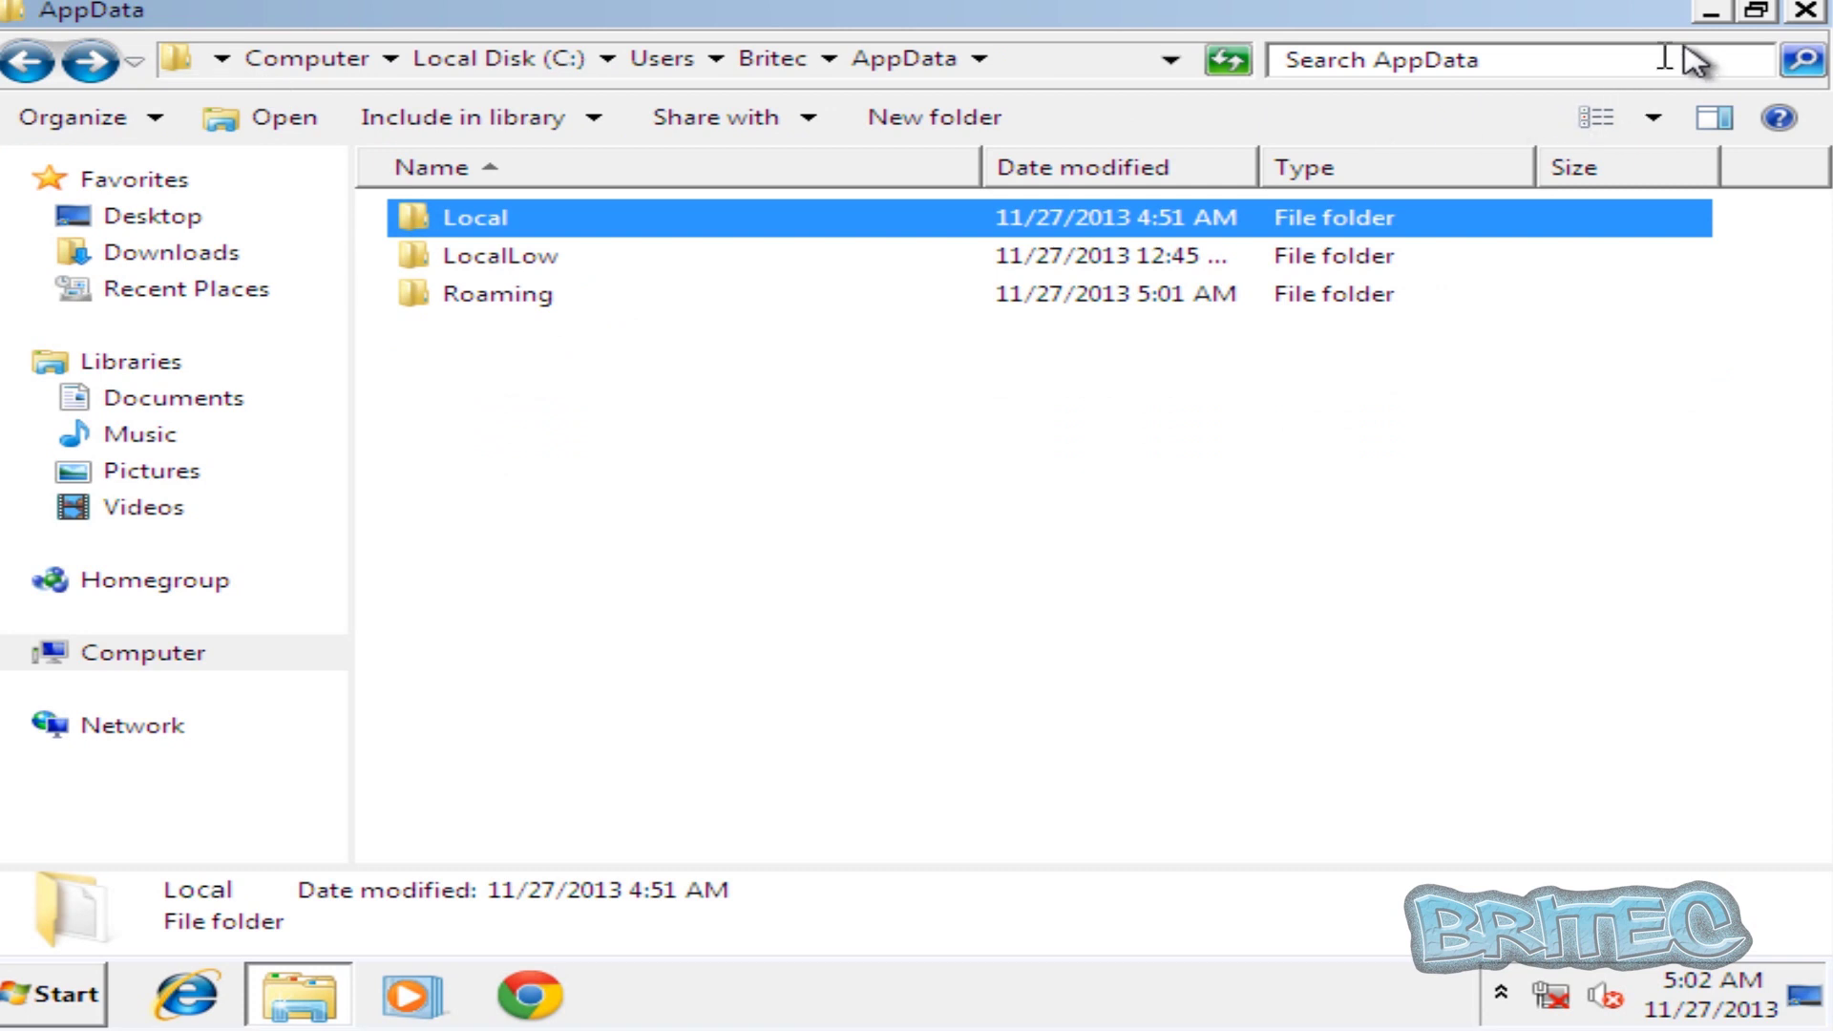
pyautogui.click(1820, 12)
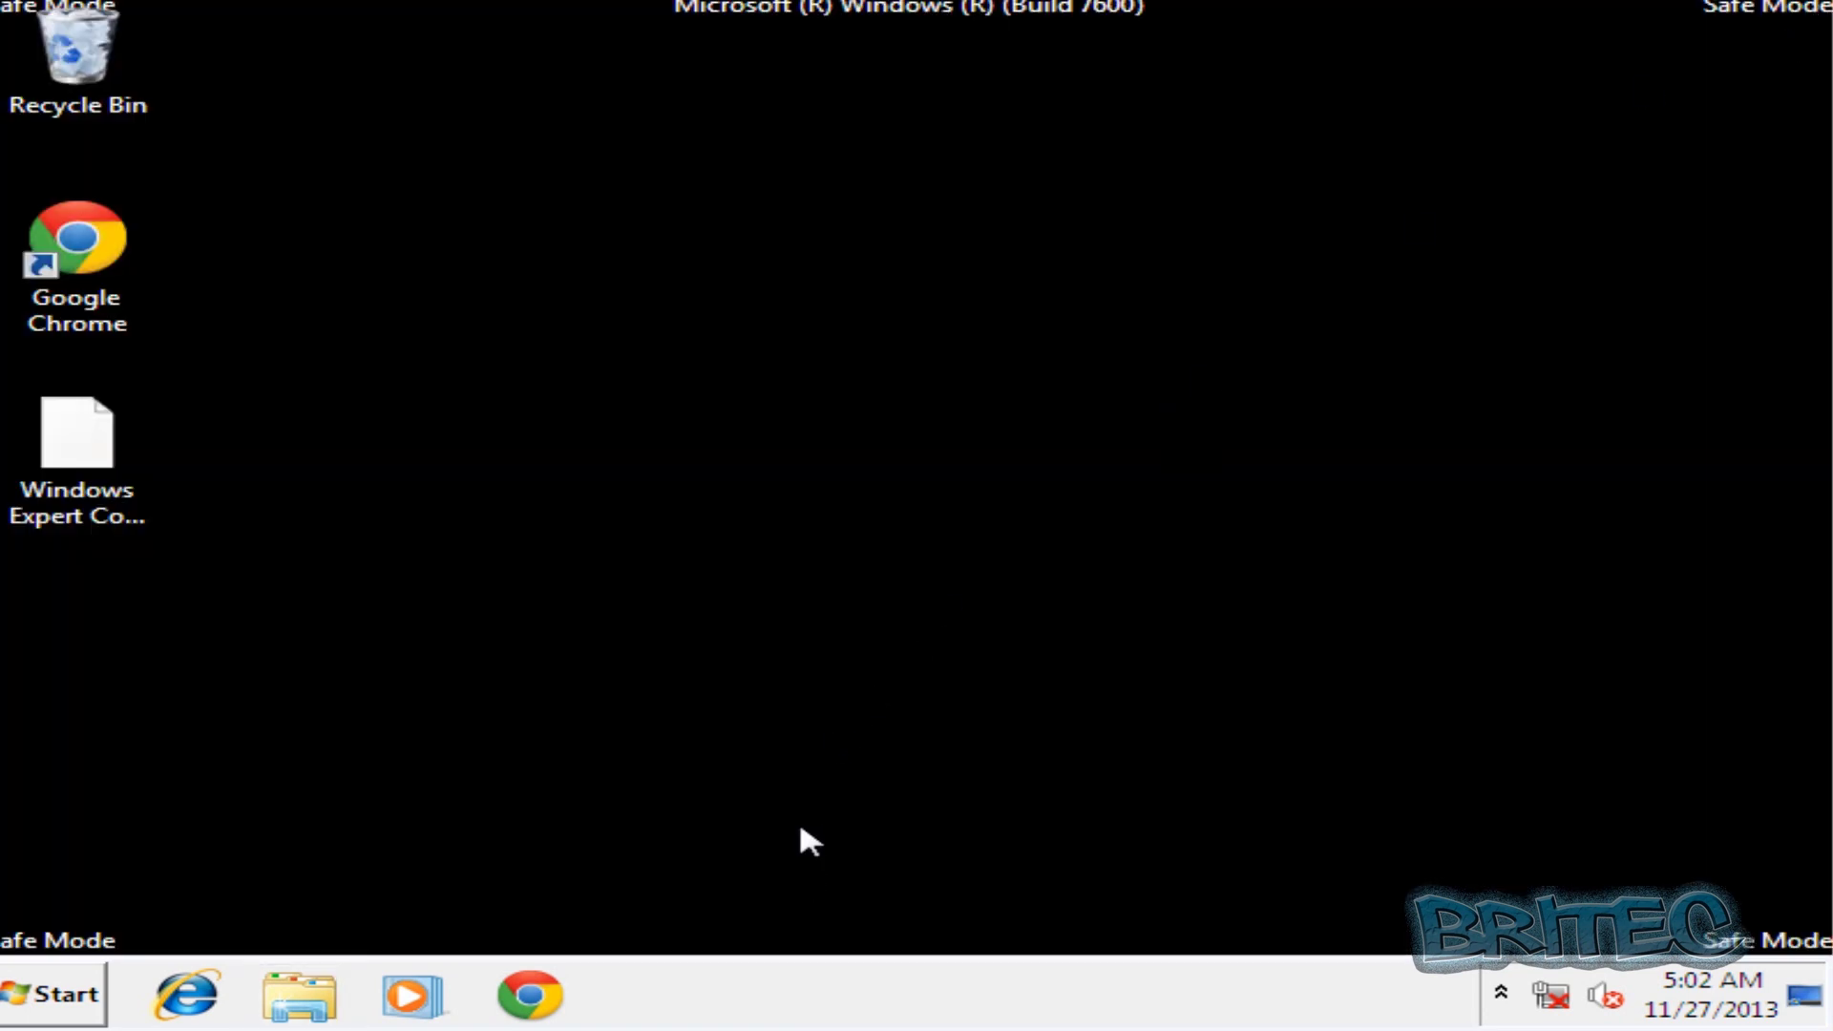
# Search for regedit and launch the Registry Editor
pyautogui.click(38, 1001)
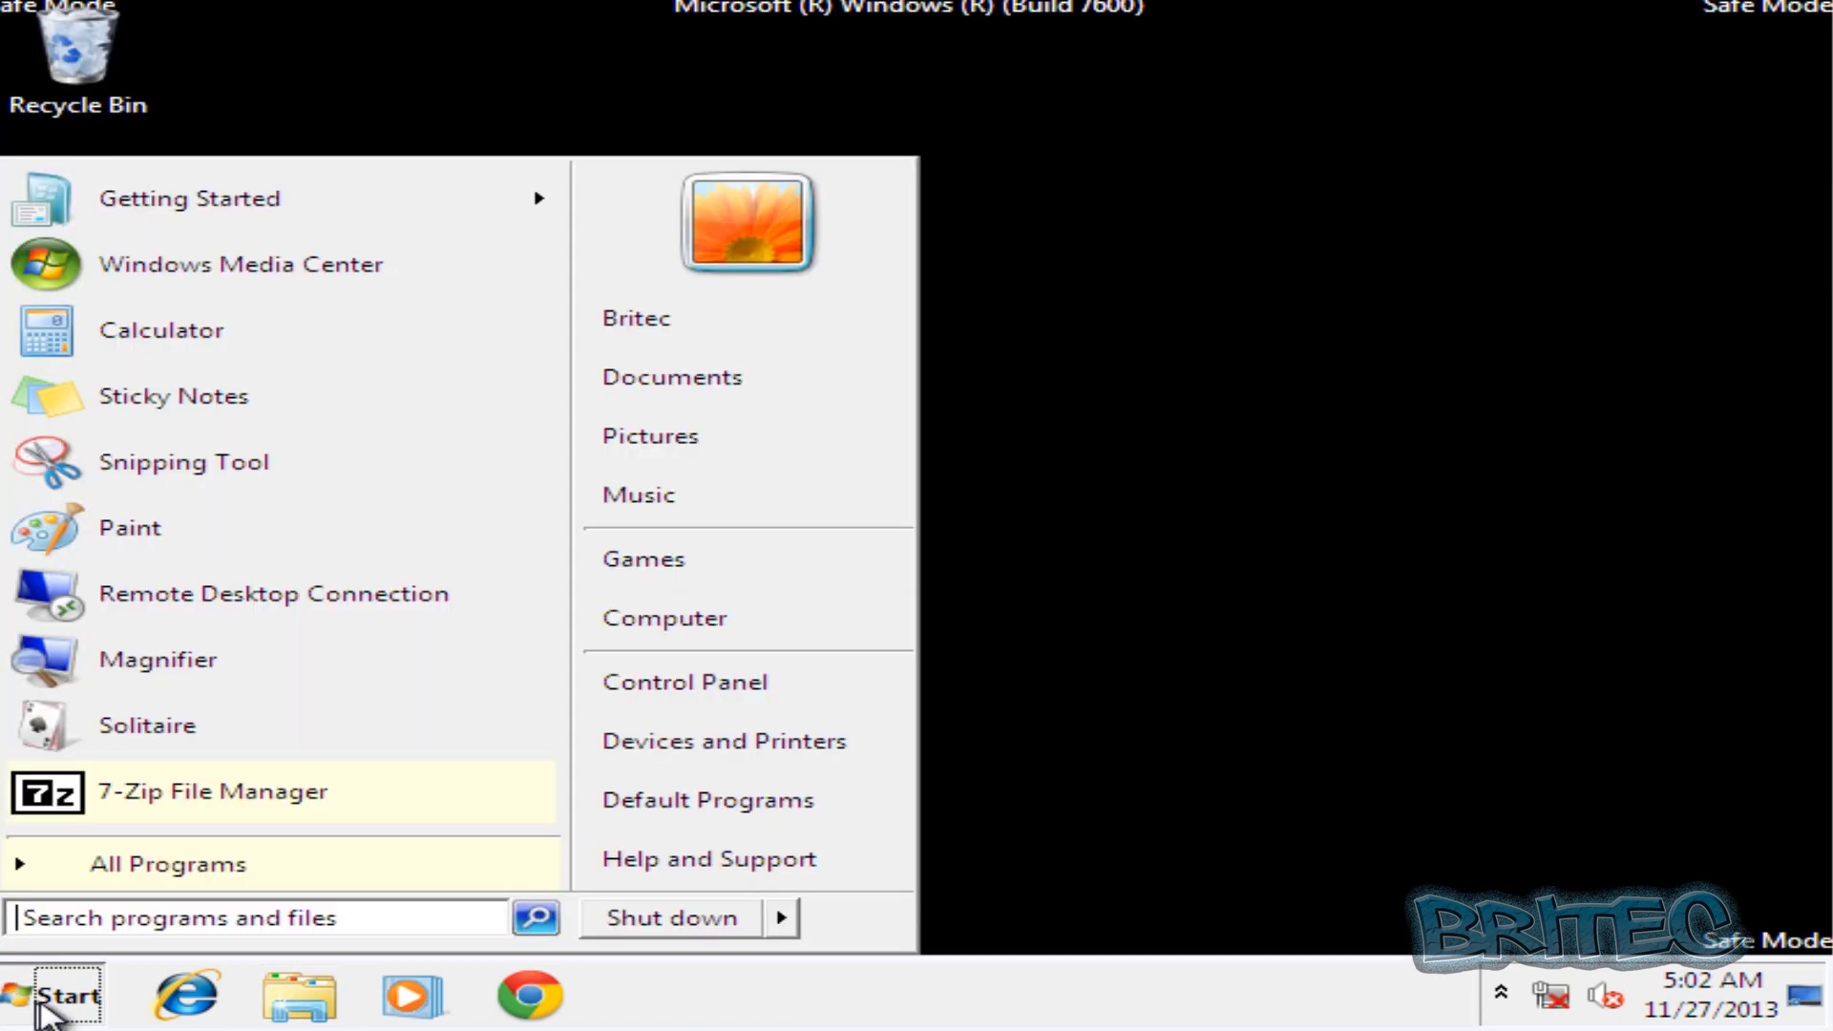
pyautogui.click(76, 920)
pyautogui.write('regedi')
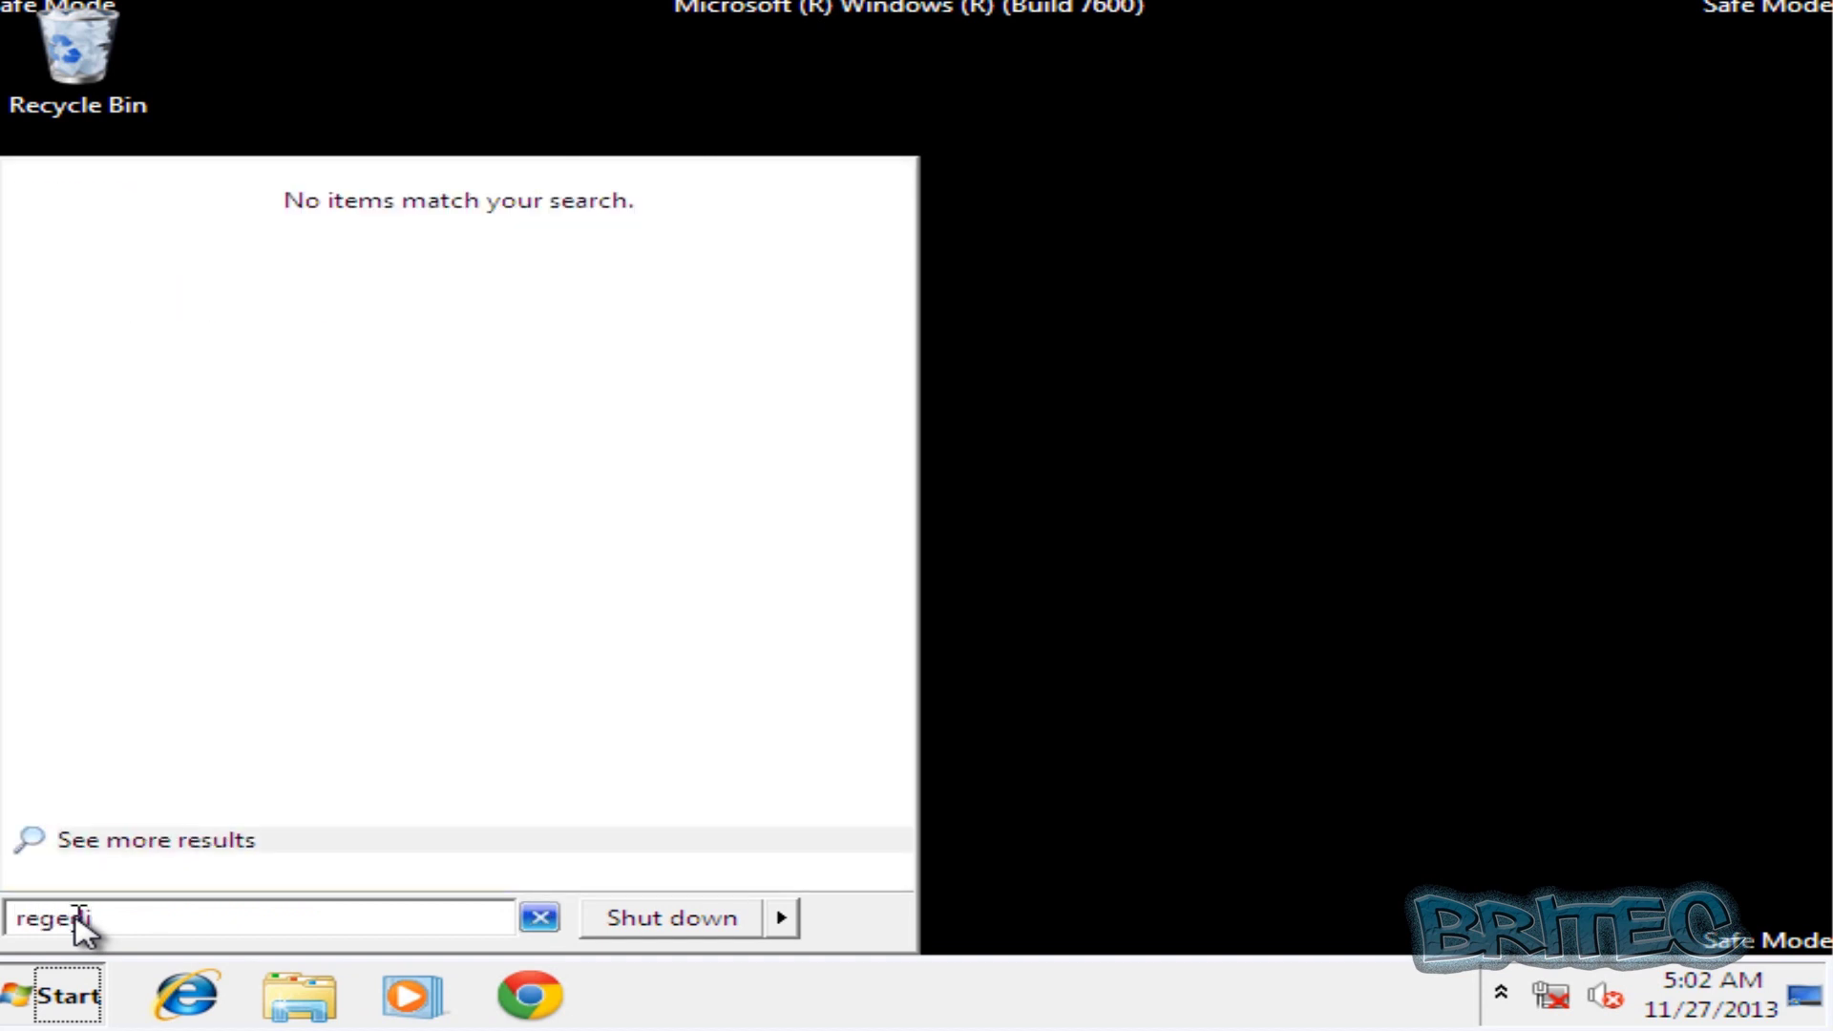
pyautogui.write('t')
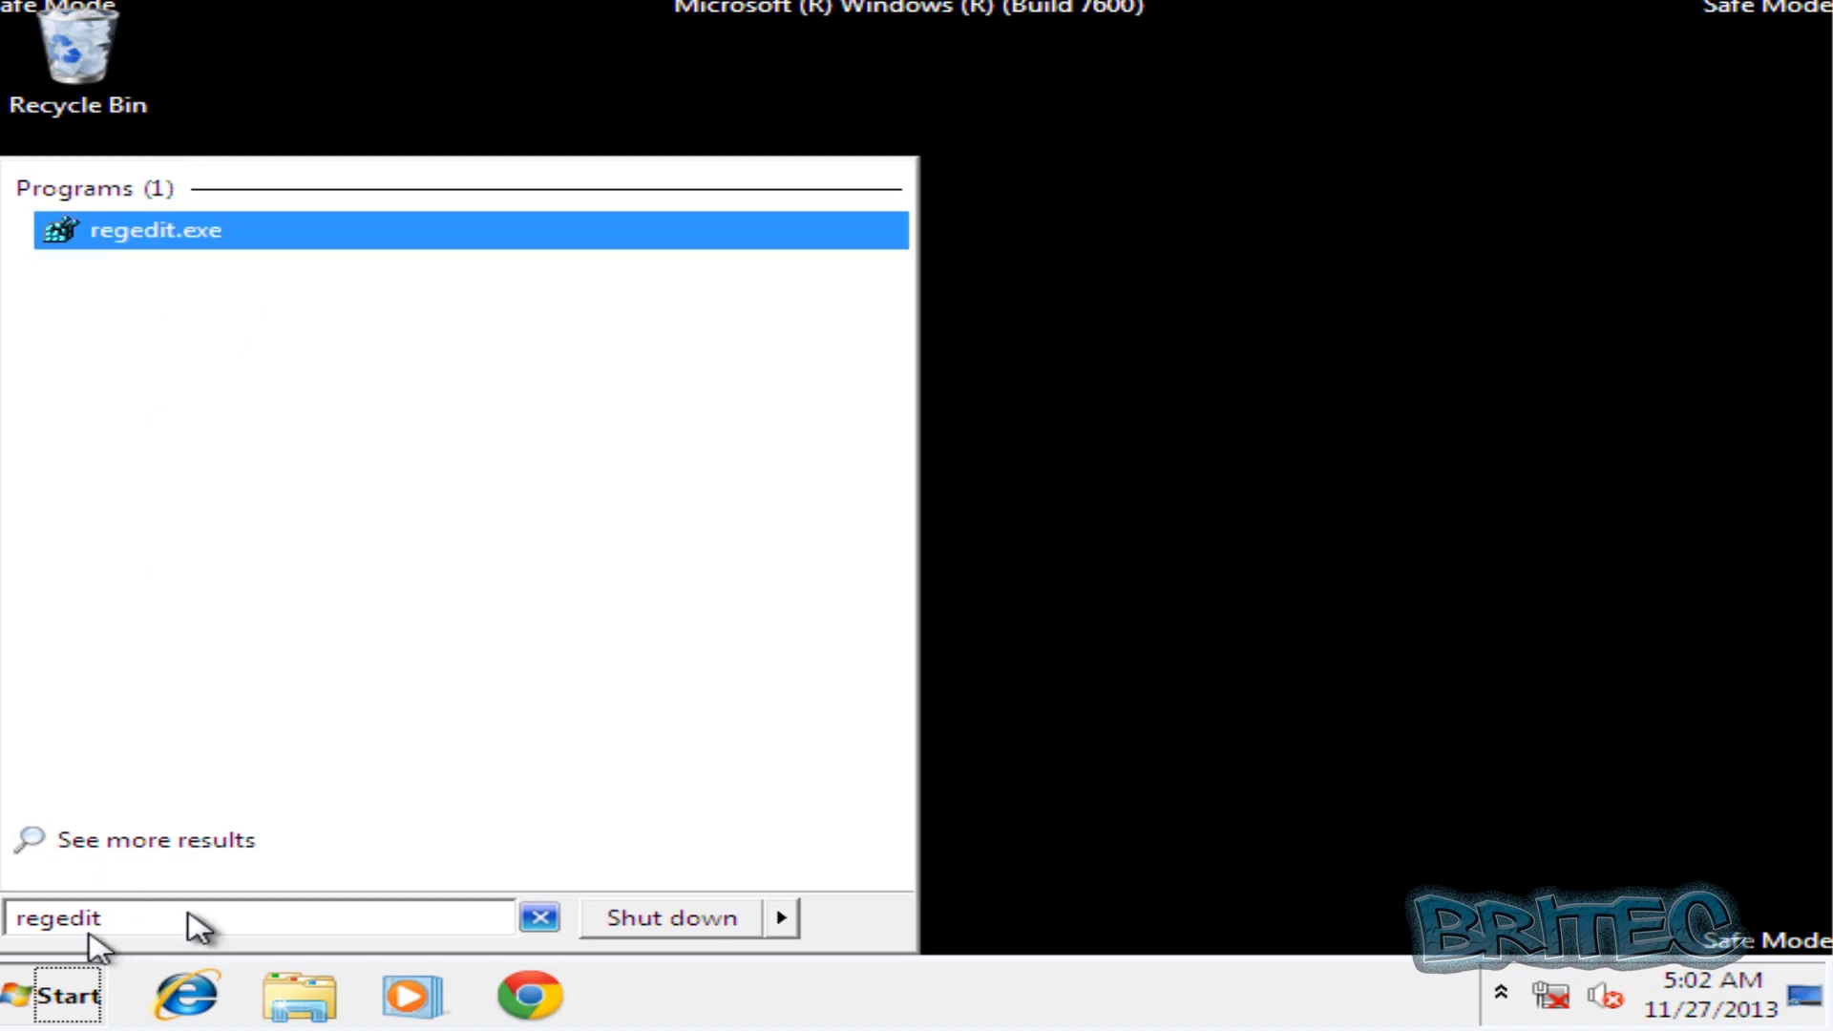
pyautogui.click(134, 256)
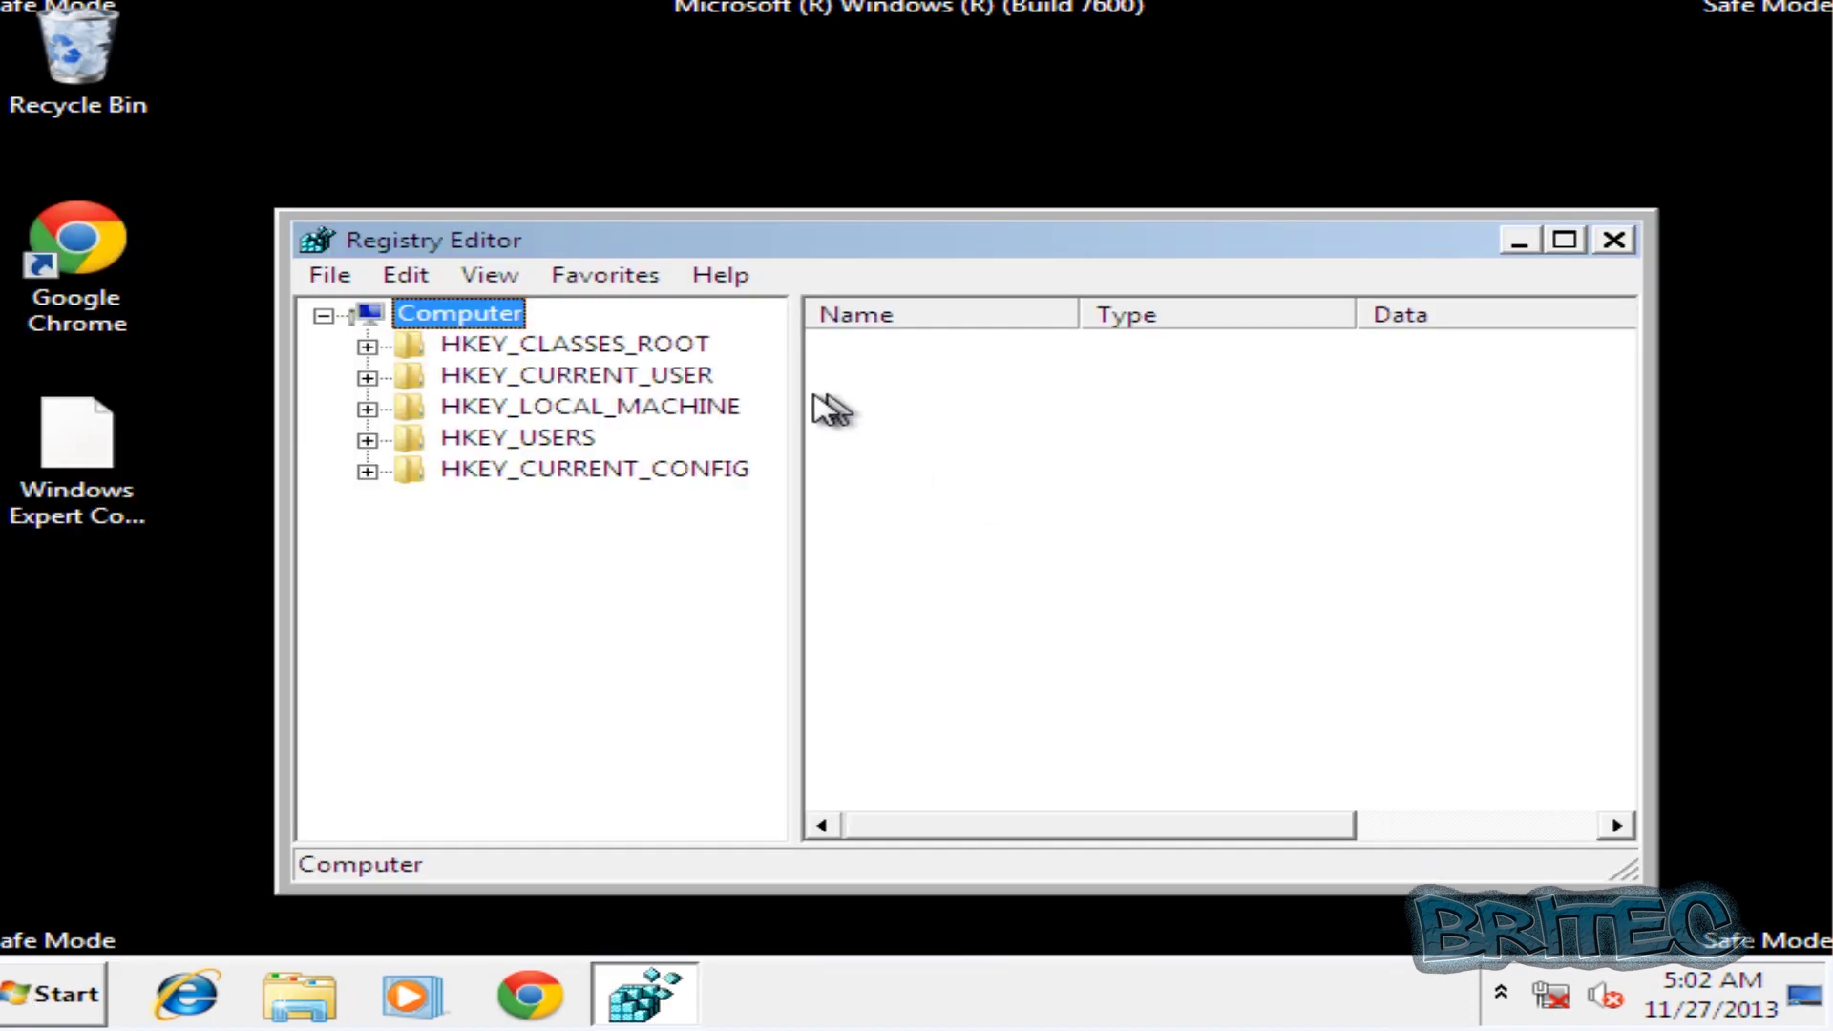
# Open the registry key HKEY_CURRENT_USER\Software\Microsoft\Windows NT\CurrentVersion\Winlogon
pyautogui.moveTo(913, 240); pyautogui.dragTo(914, 129)
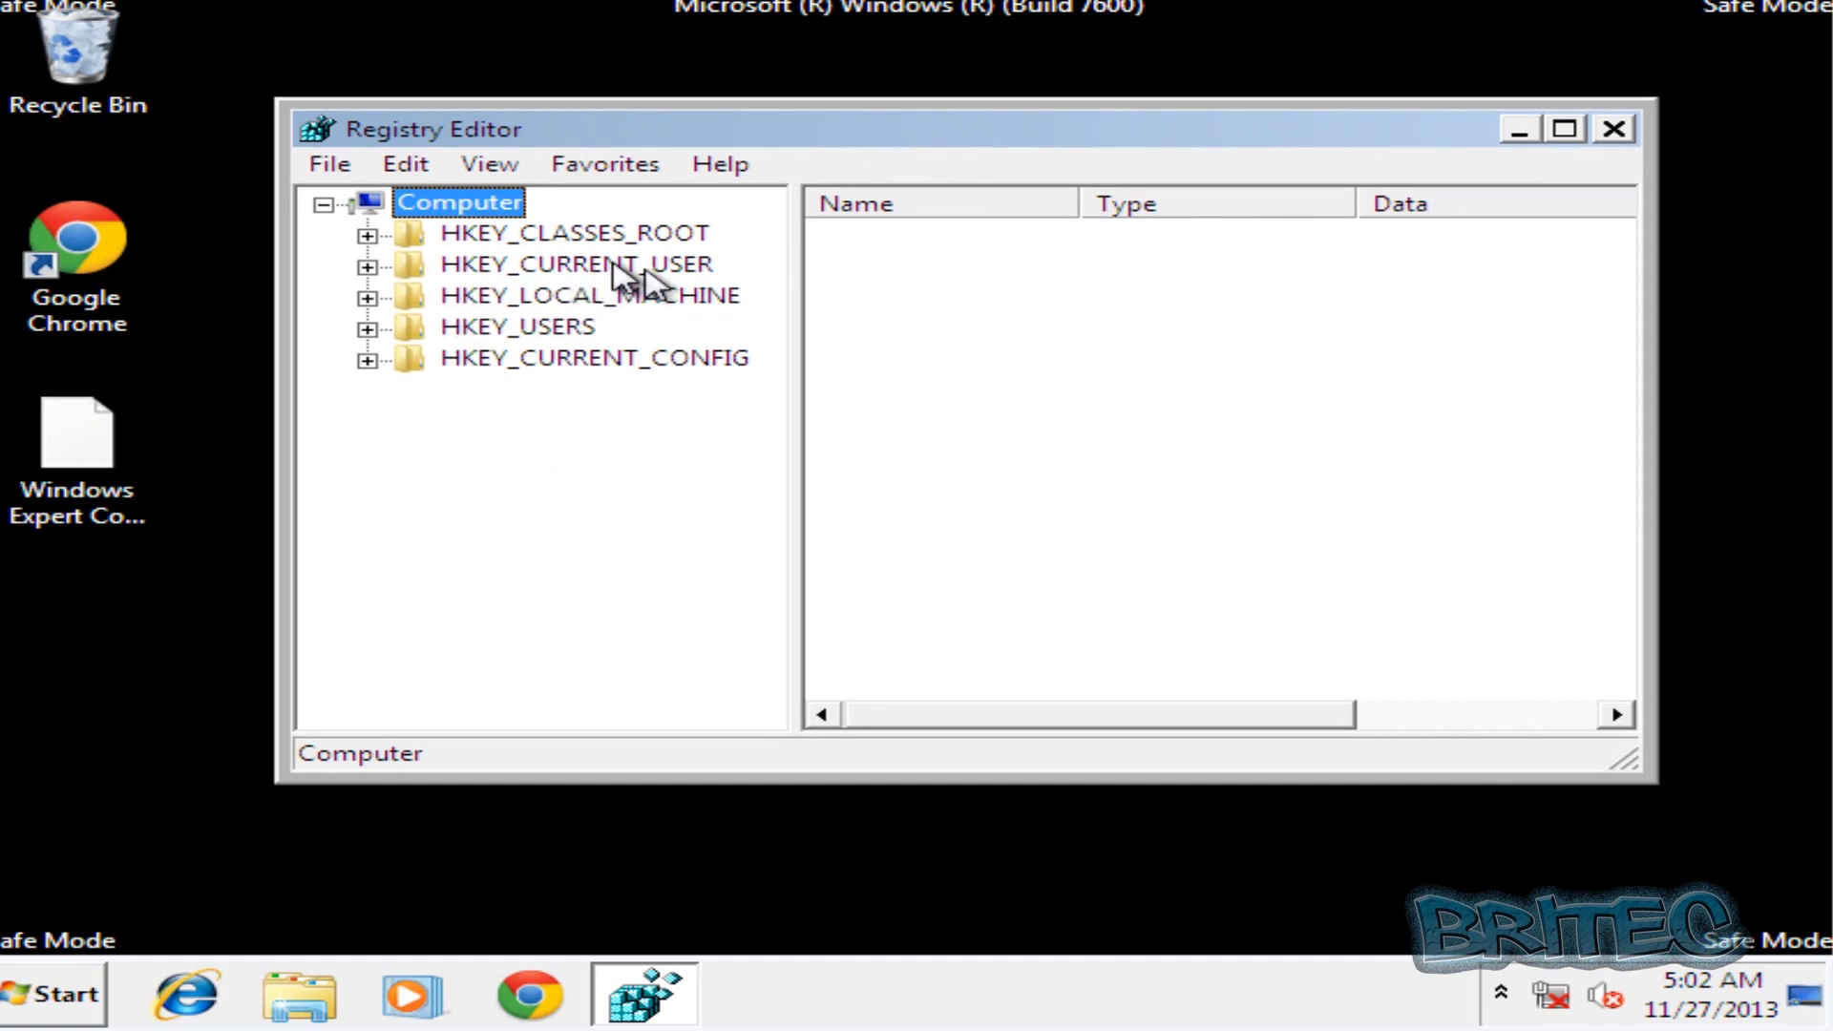
pyautogui.click(369, 267)
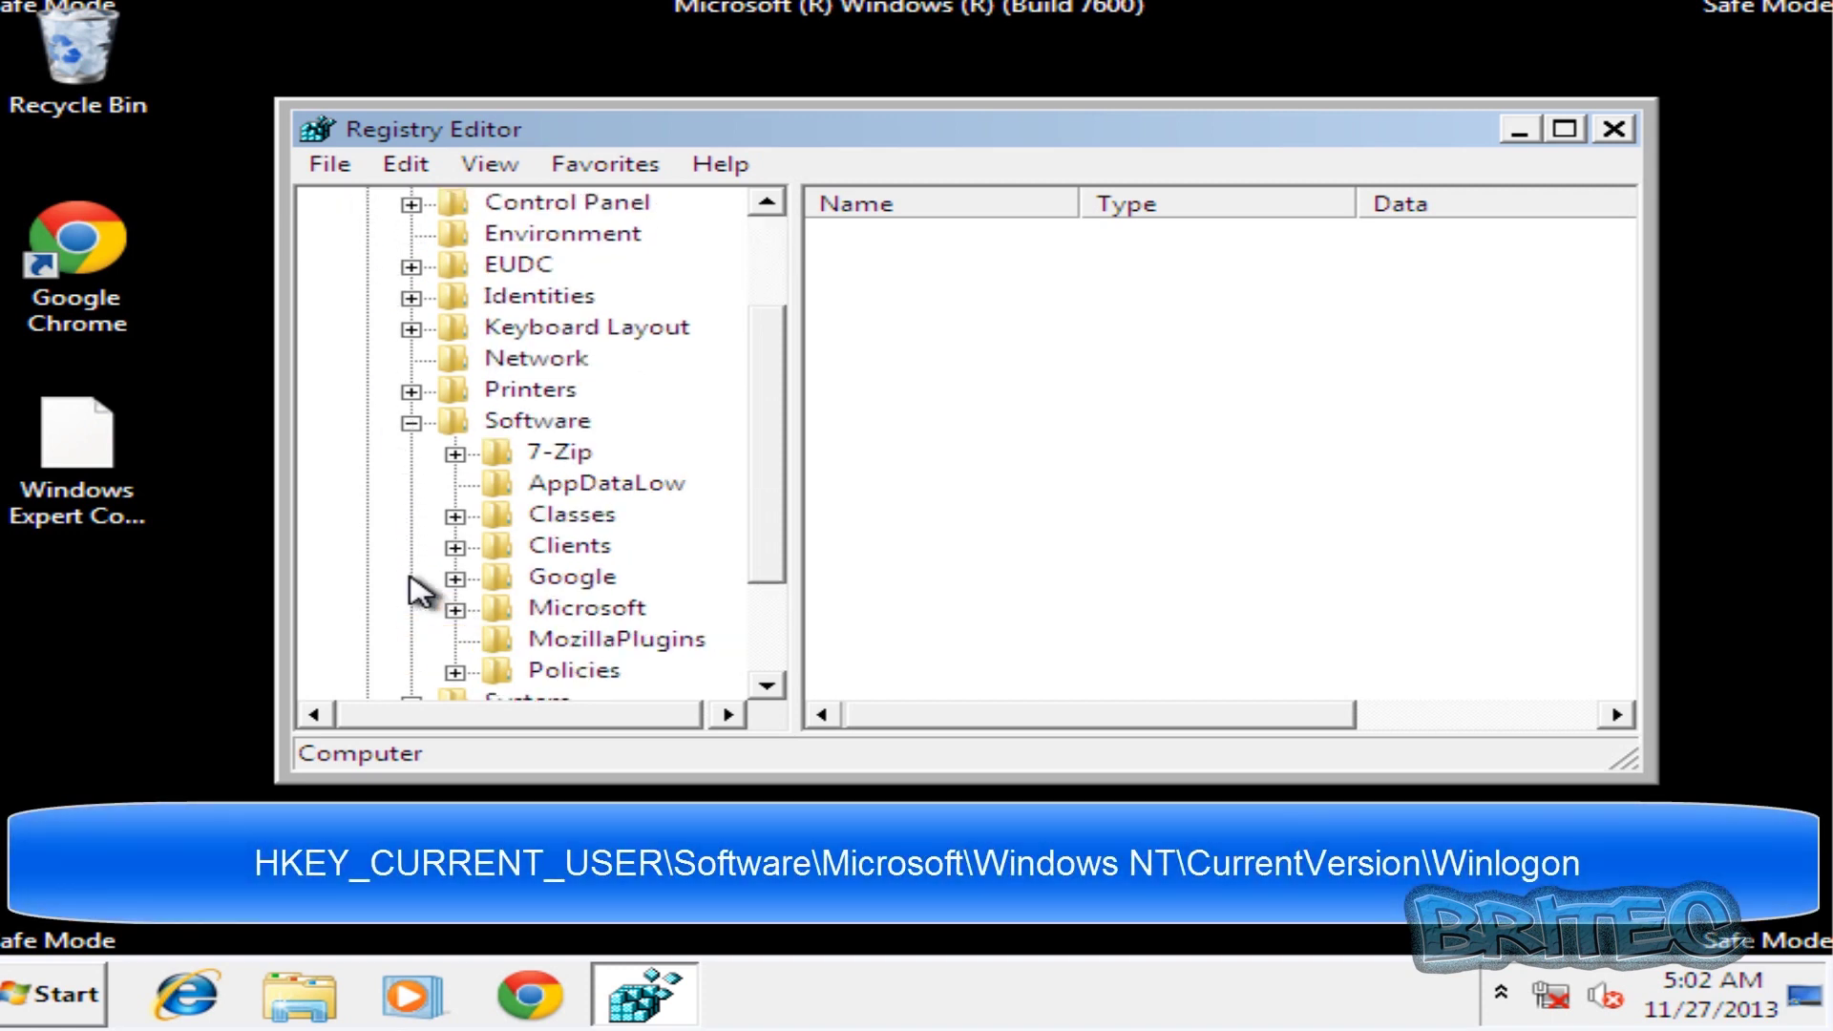
pyautogui.moveTo(769, 430); pyautogui.dragTo(770, 513)
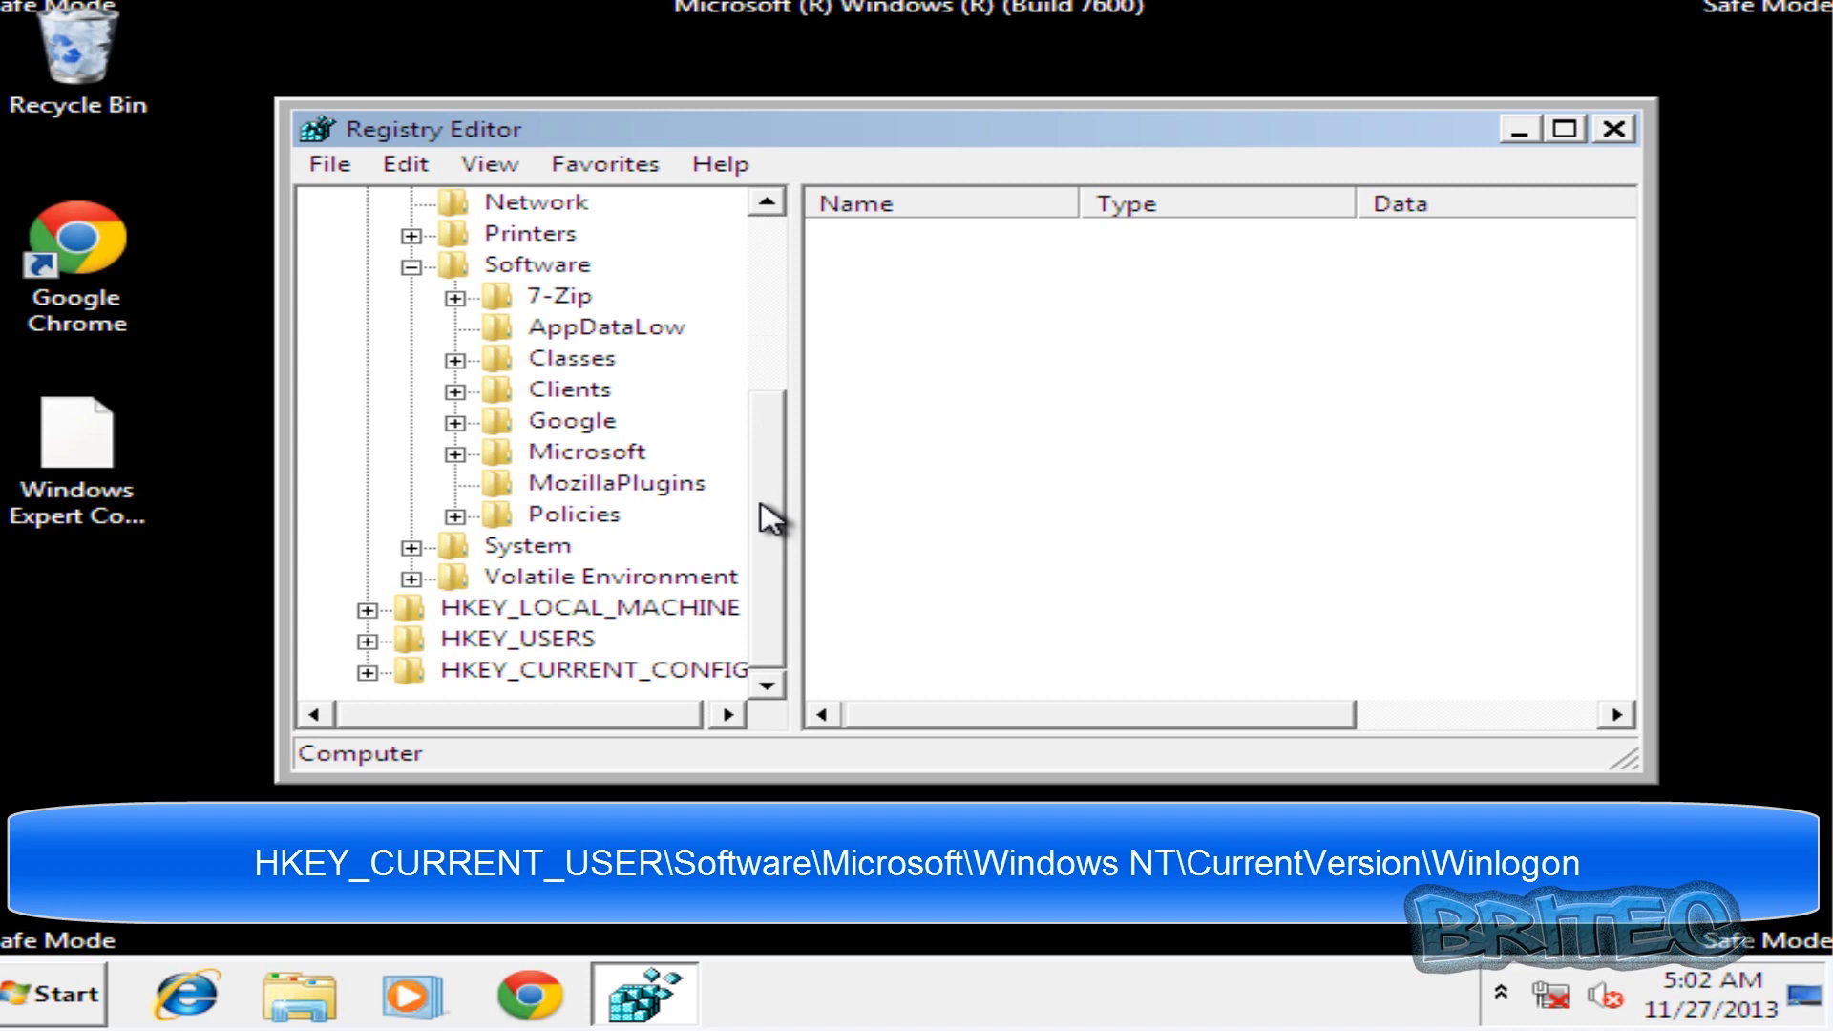
pyautogui.click(455, 453)
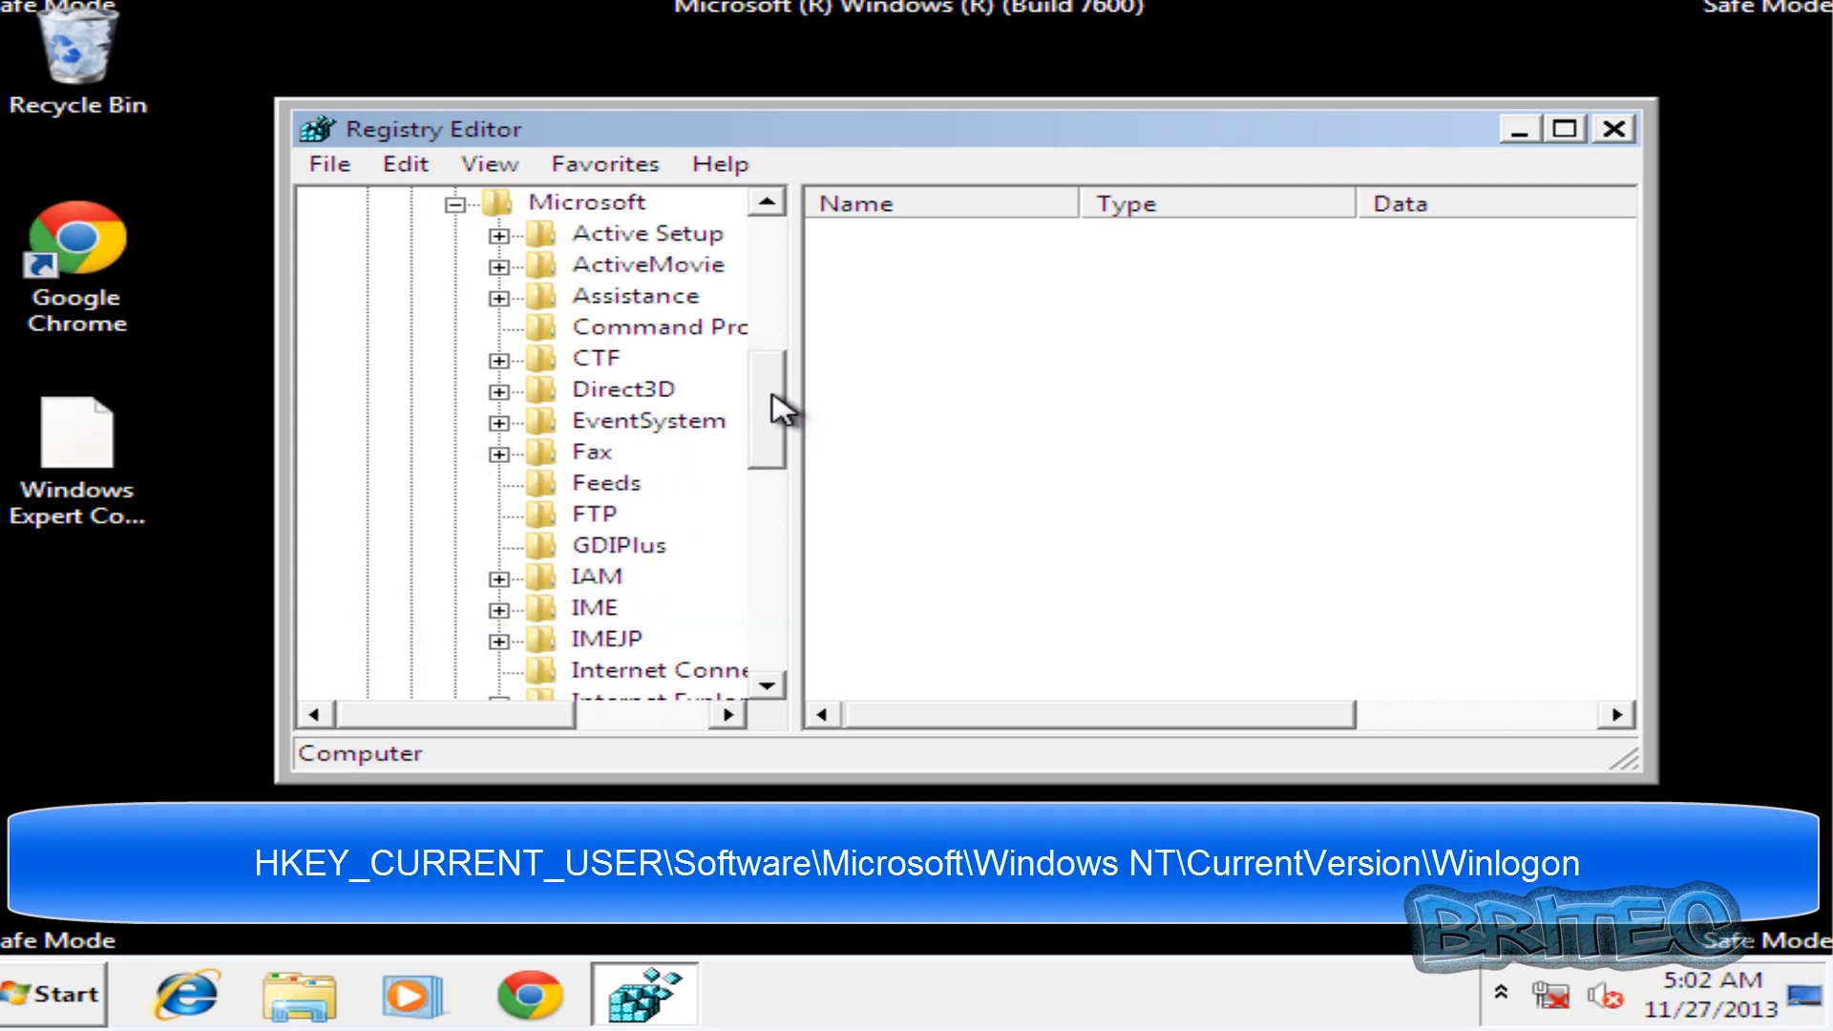
pyautogui.moveTo(776, 400); pyautogui.dragTo(765, 571)
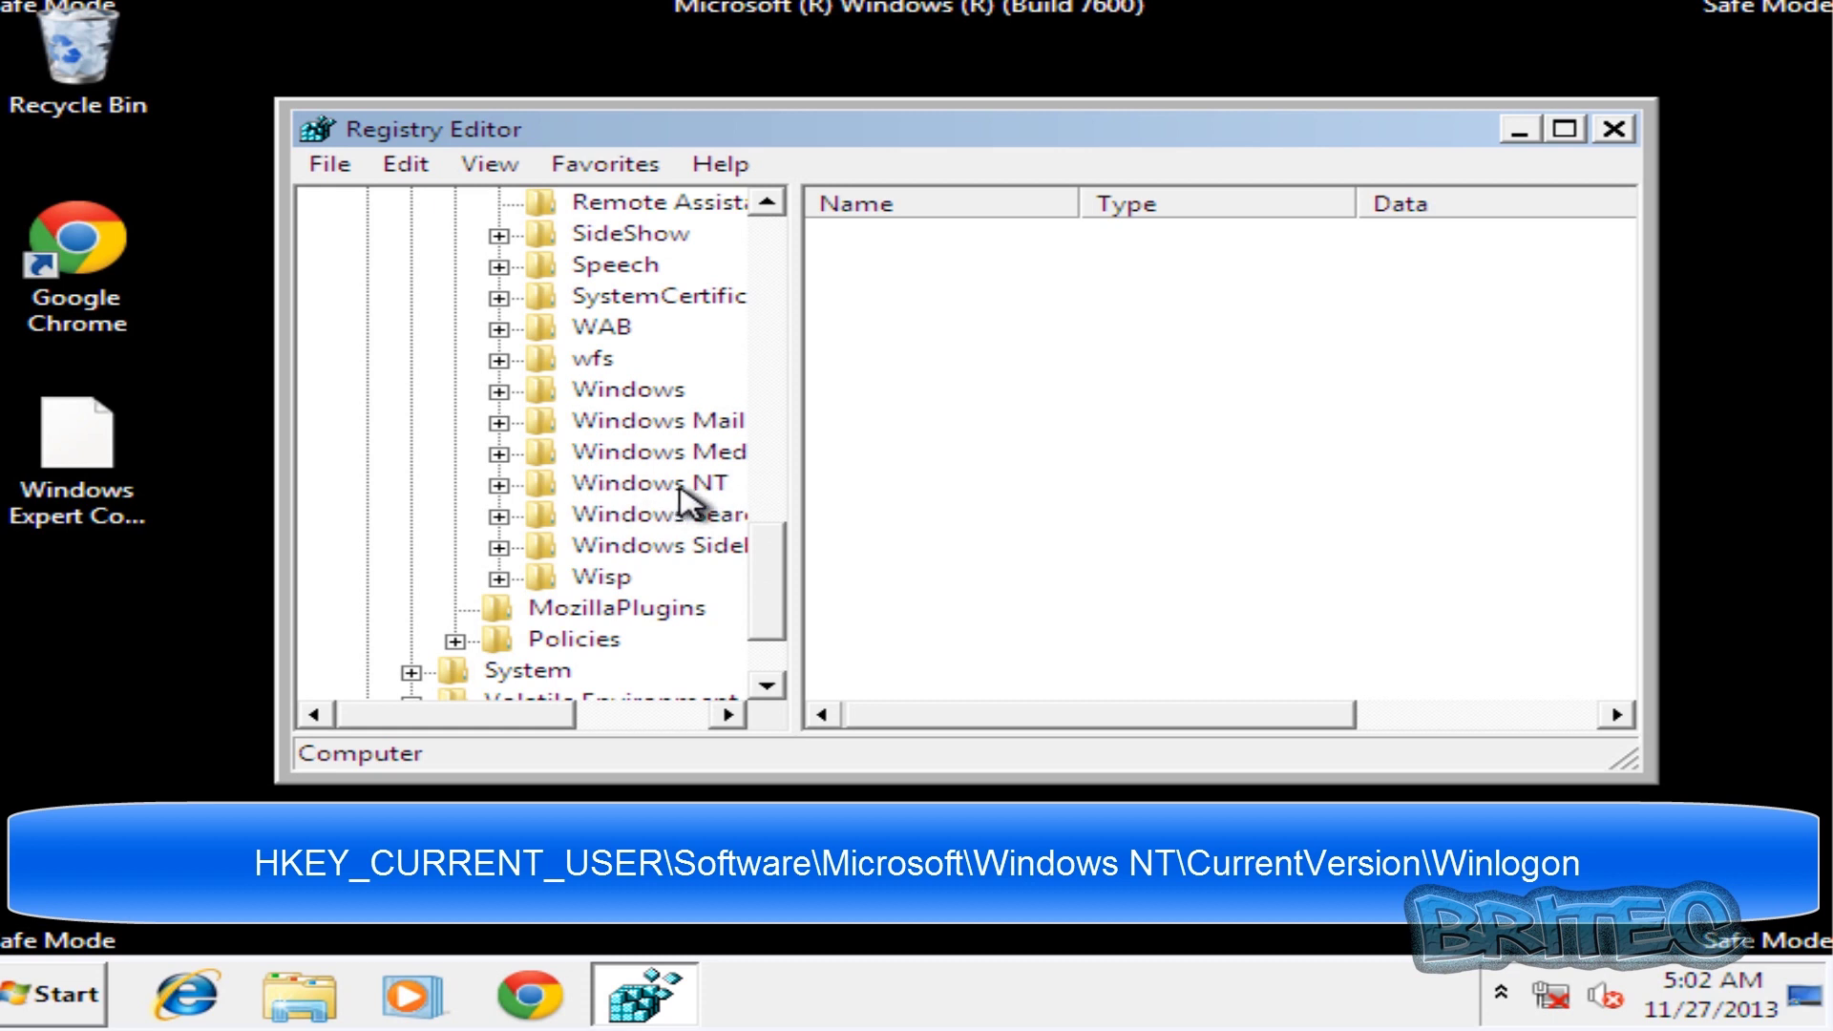
pyautogui.moveTo(794, 465); pyautogui.dragTo(843, 470)
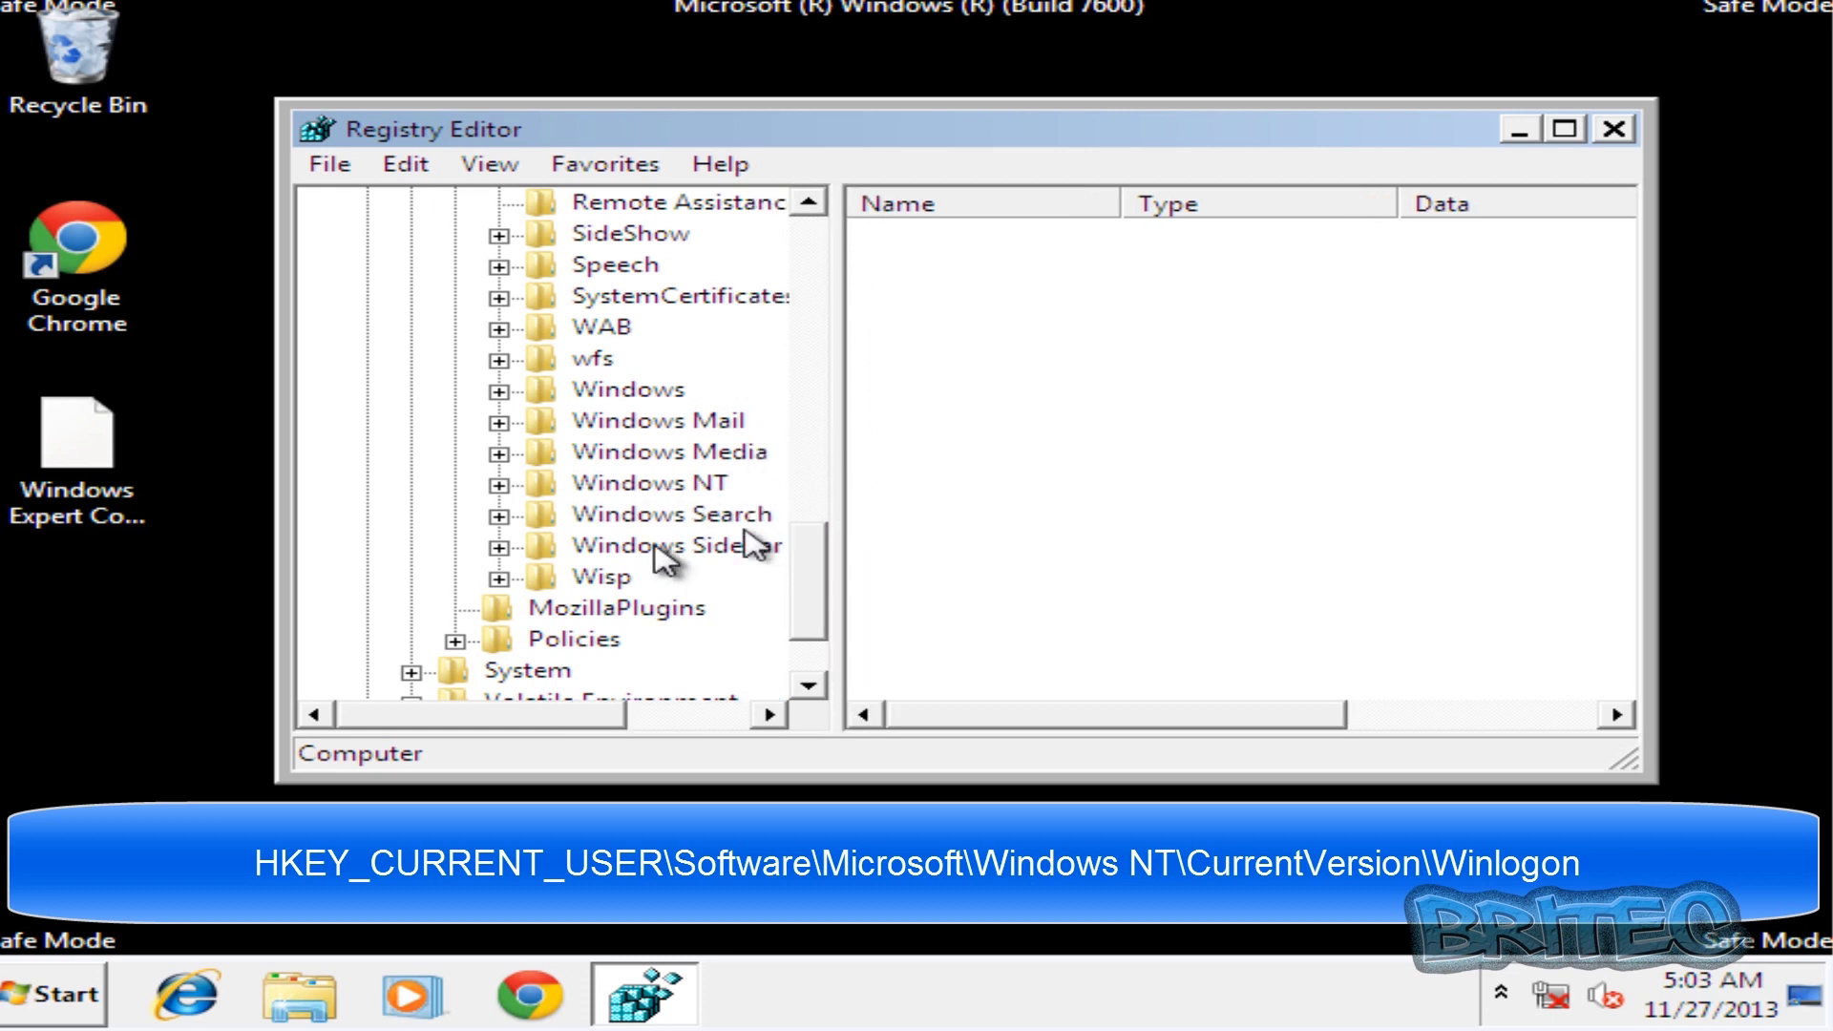
pyautogui.click(500, 485)
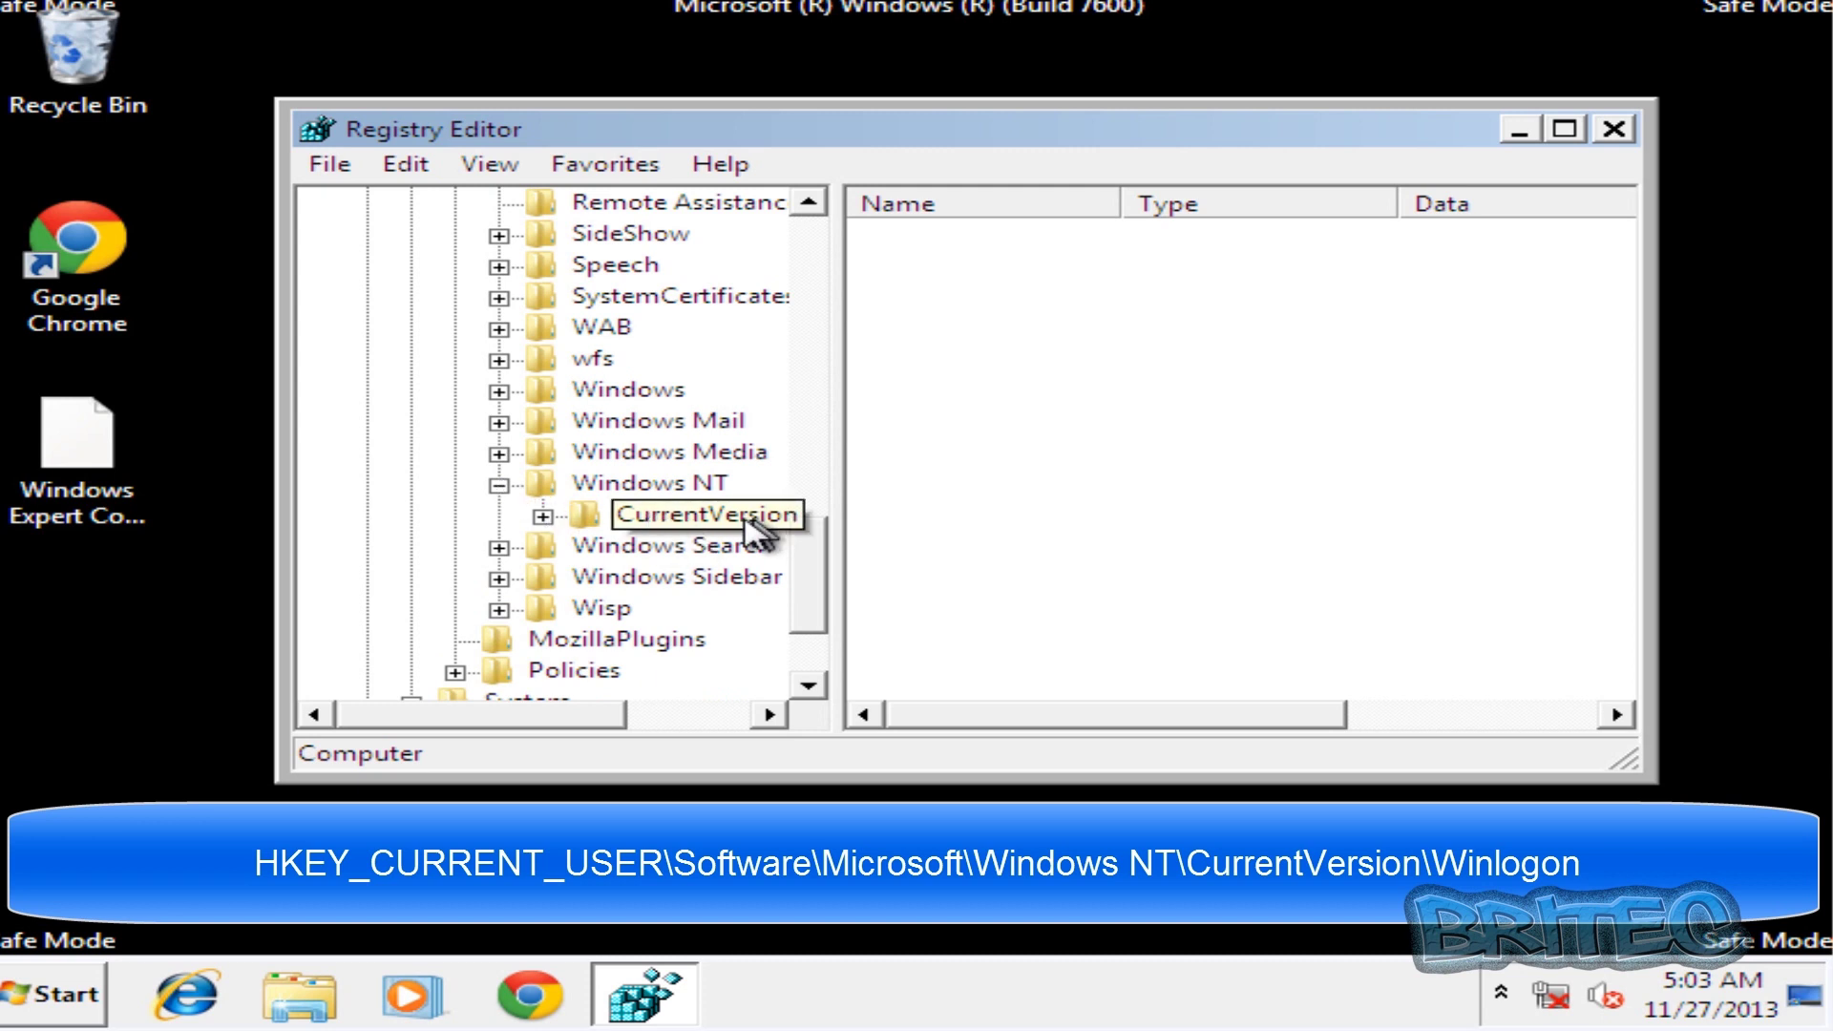
pyautogui.moveTo(839, 494); pyautogui.dragTo(974, 511)
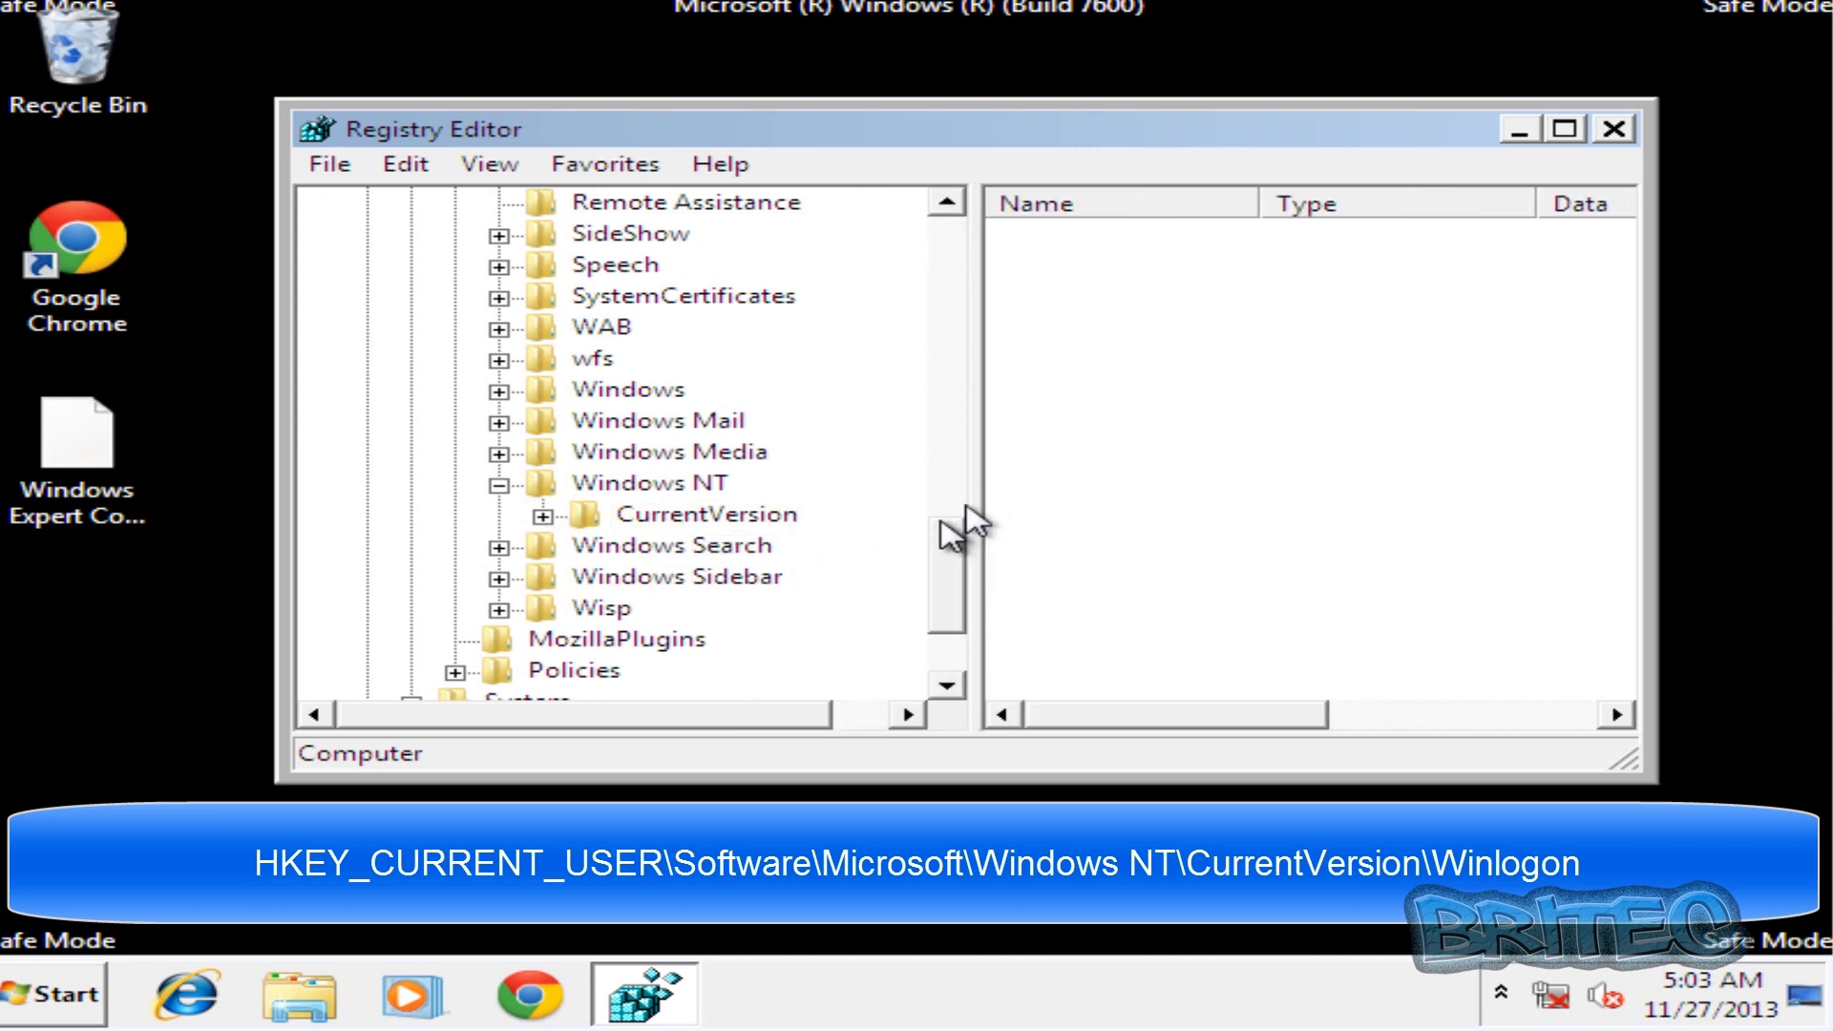
pyautogui.click(543, 517)
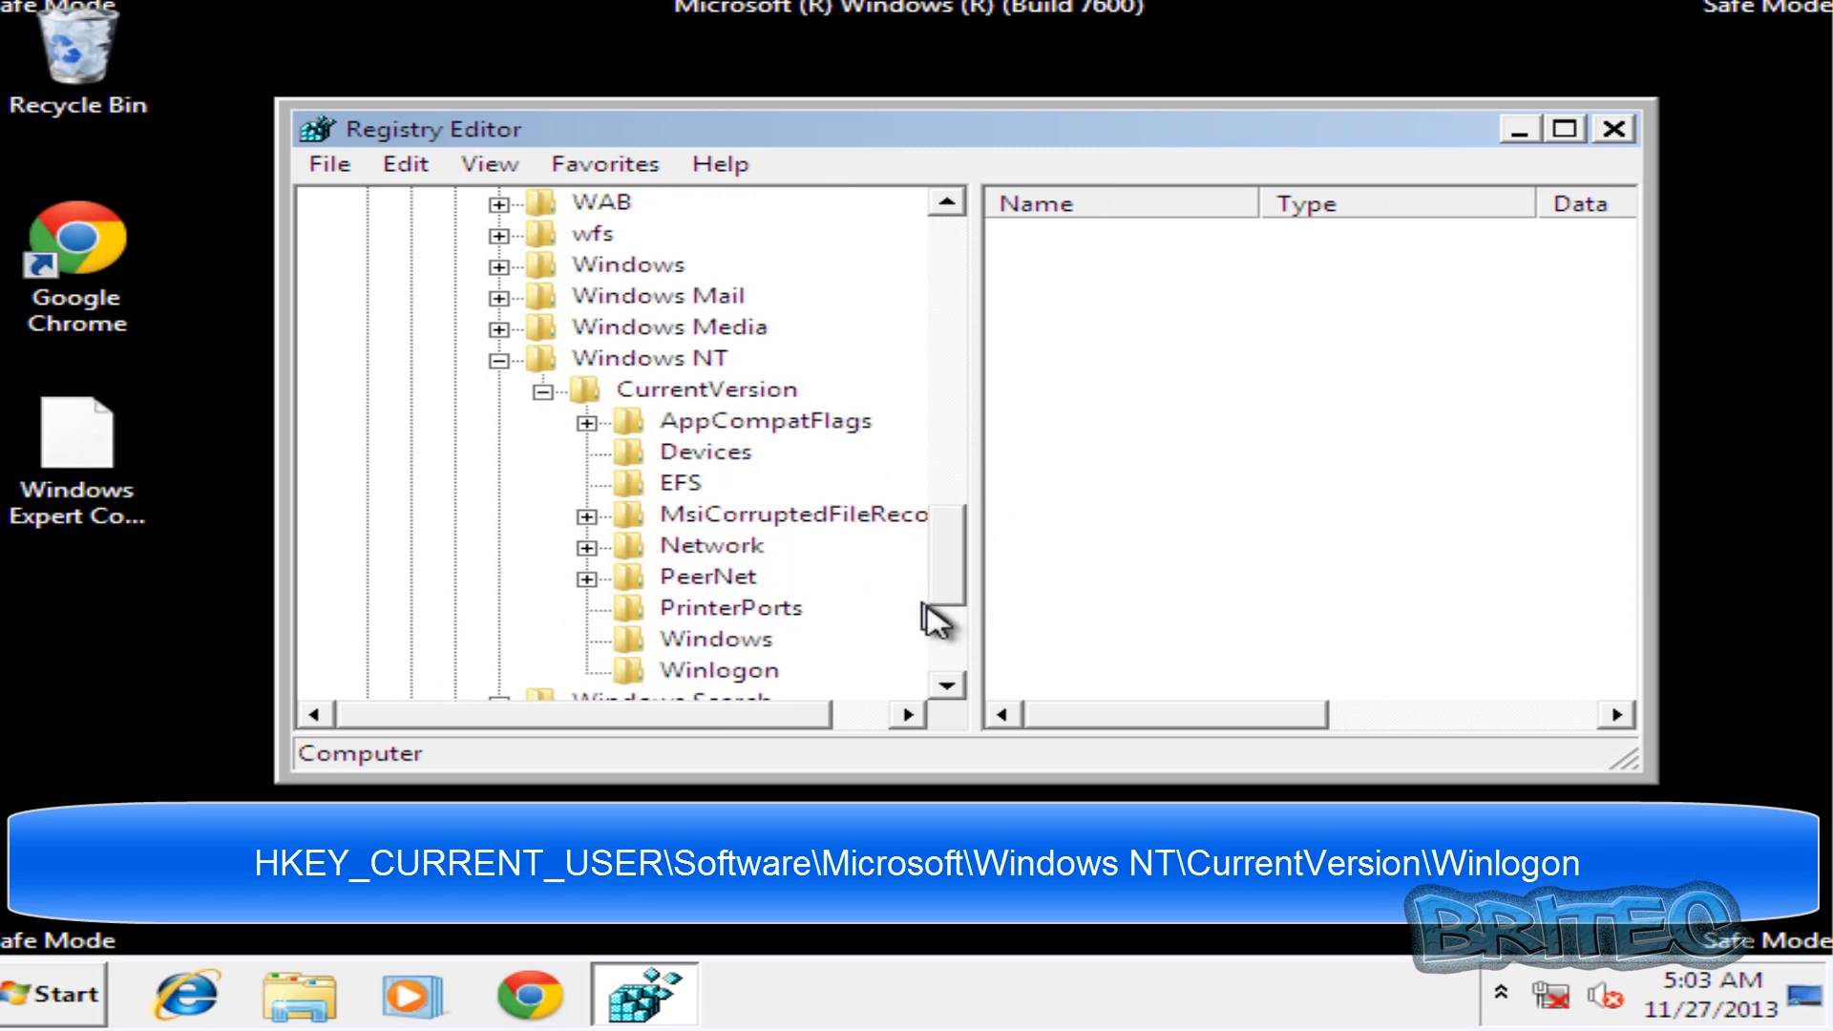
pyautogui.moveTo(960, 549); pyautogui.dragTo(961, 561)
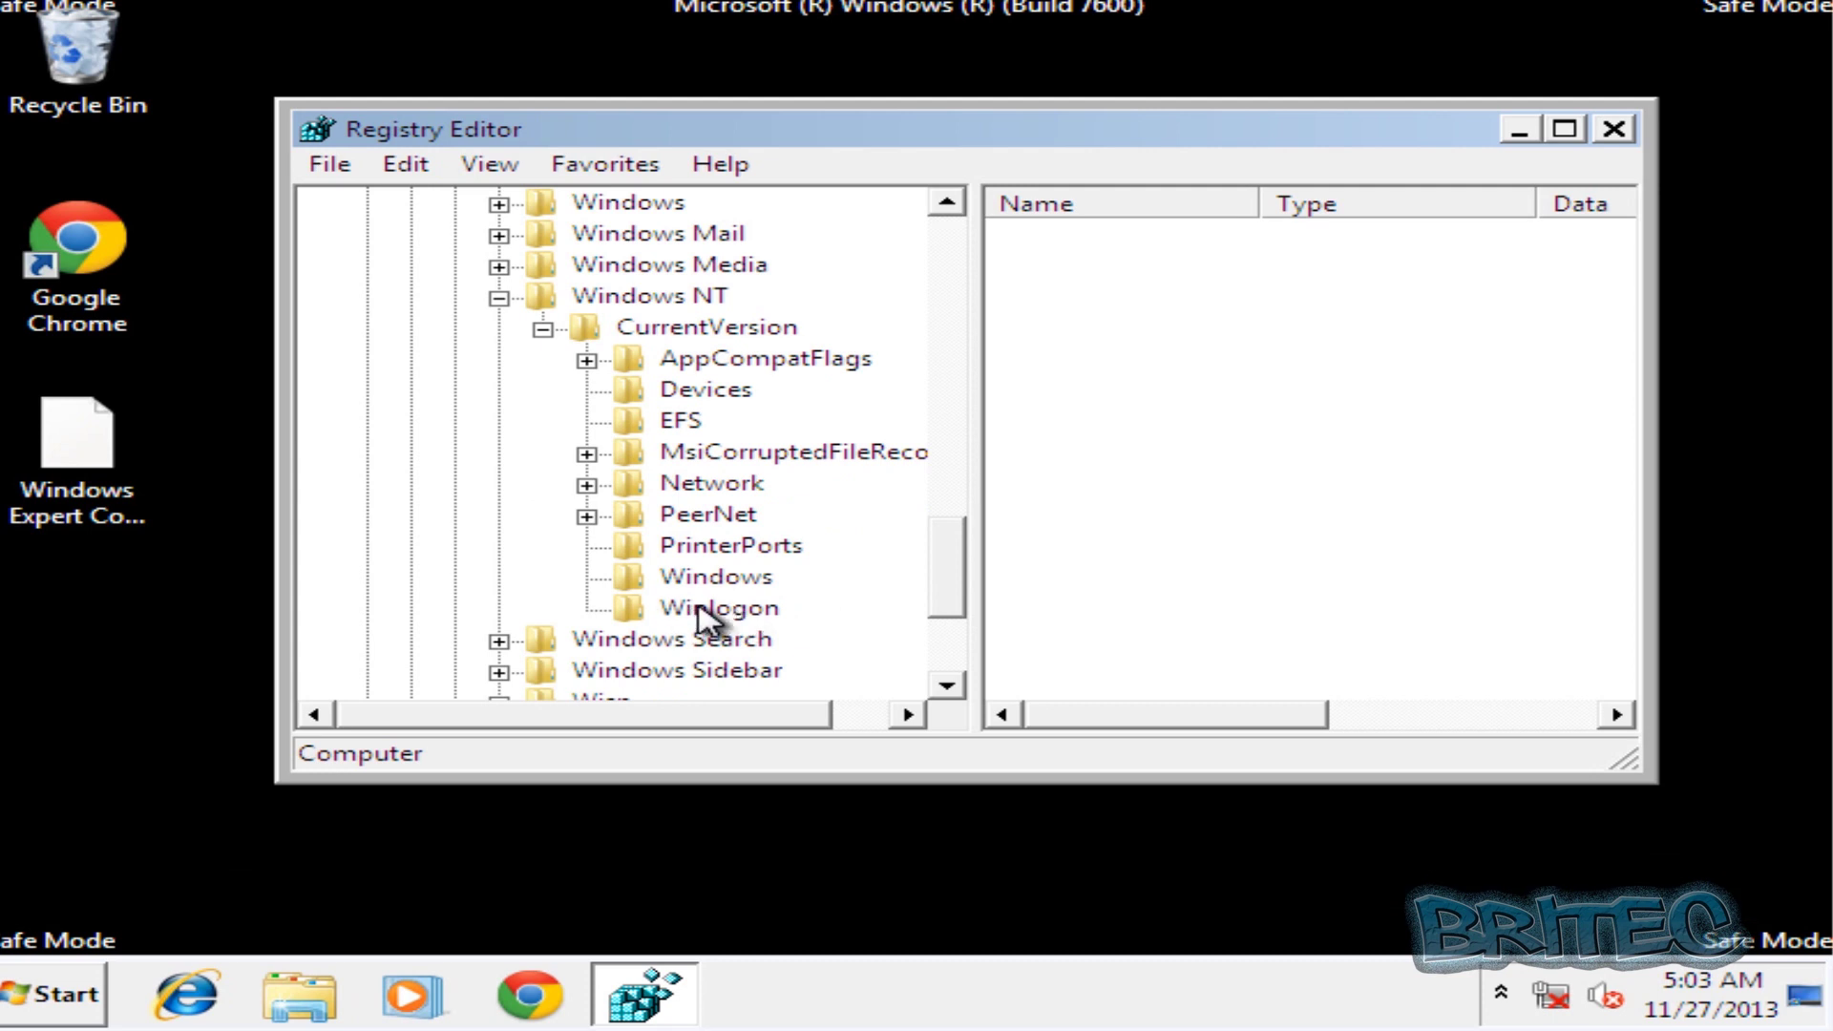
pyautogui.click(707, 616)
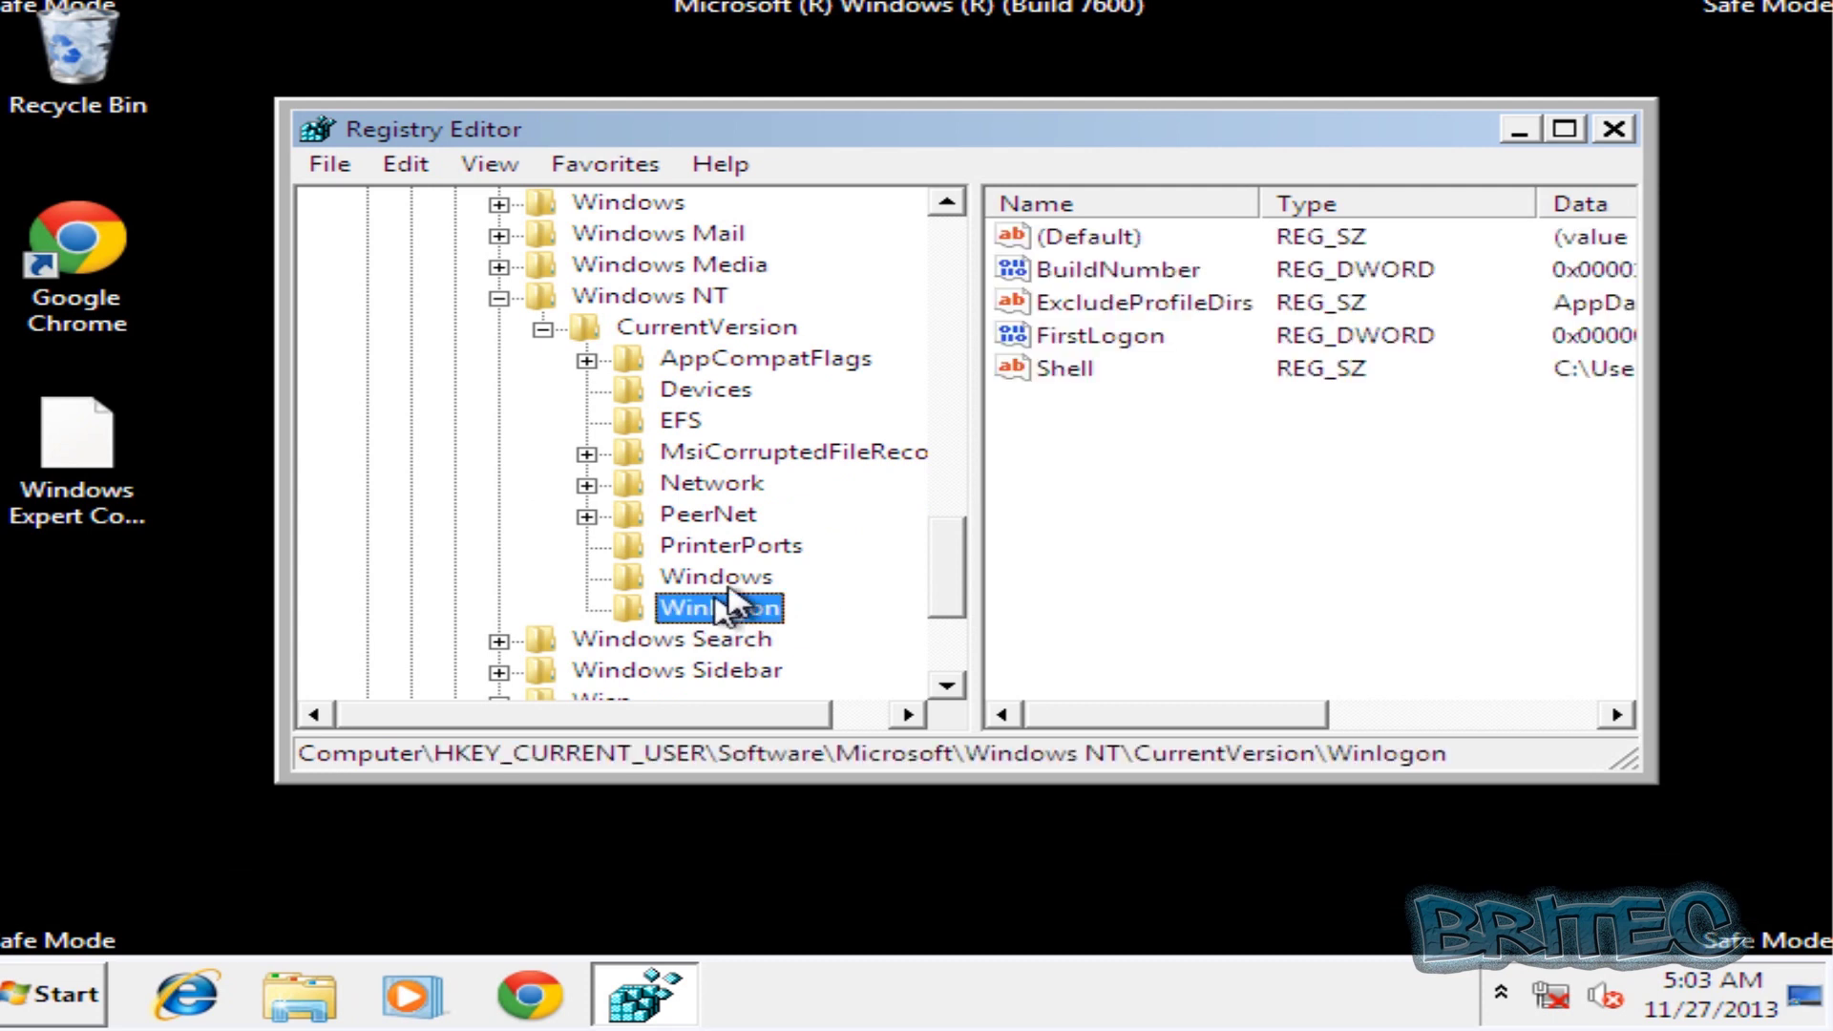
# Enlarge the Registry Editor window and widen the value list to read the Shell entry's full data path
pyautogui.moveTo(268, 100); pyautogui.dragTo(28, 13)
pyautogui.moveTo(1652, 776); pyautogui.dragTo(1791, 922)
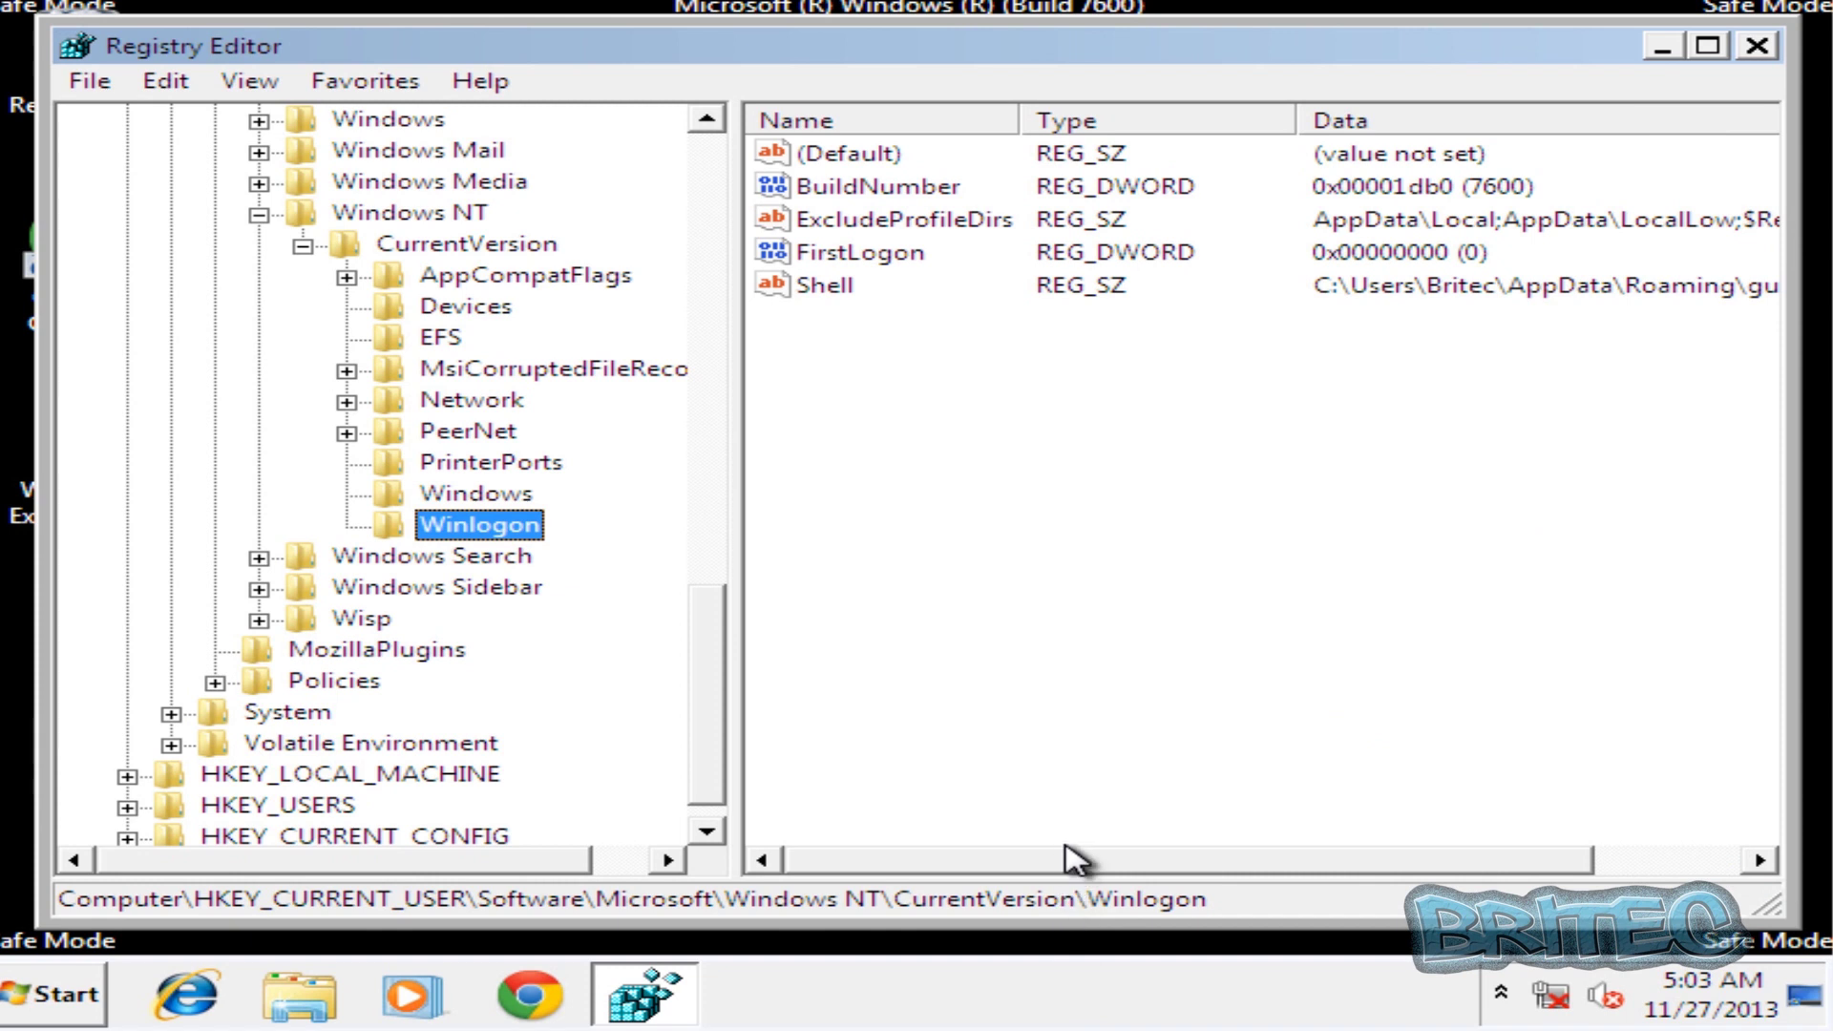
pyautogui.moveTo(733, 458); pyautogui.dragTo(578, 473)
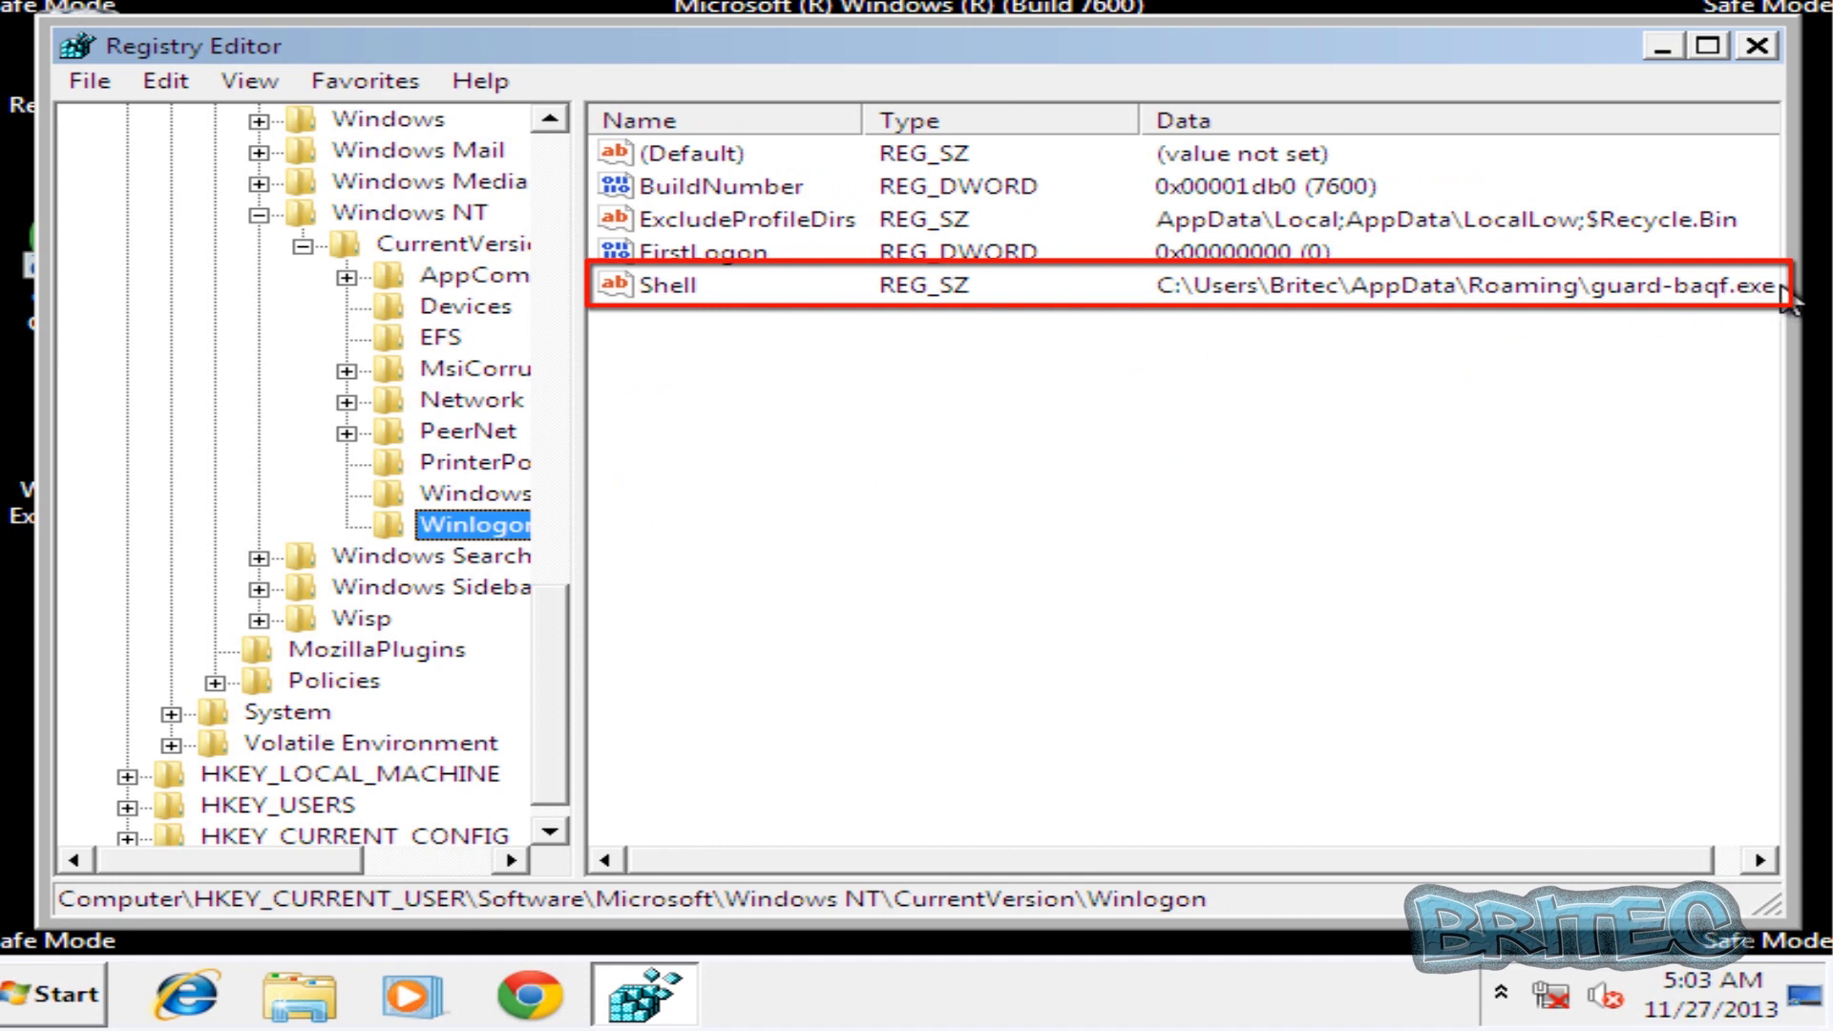
pyautogui.moveTo(810, 862); pyautogui.dragTo(1012, 861)
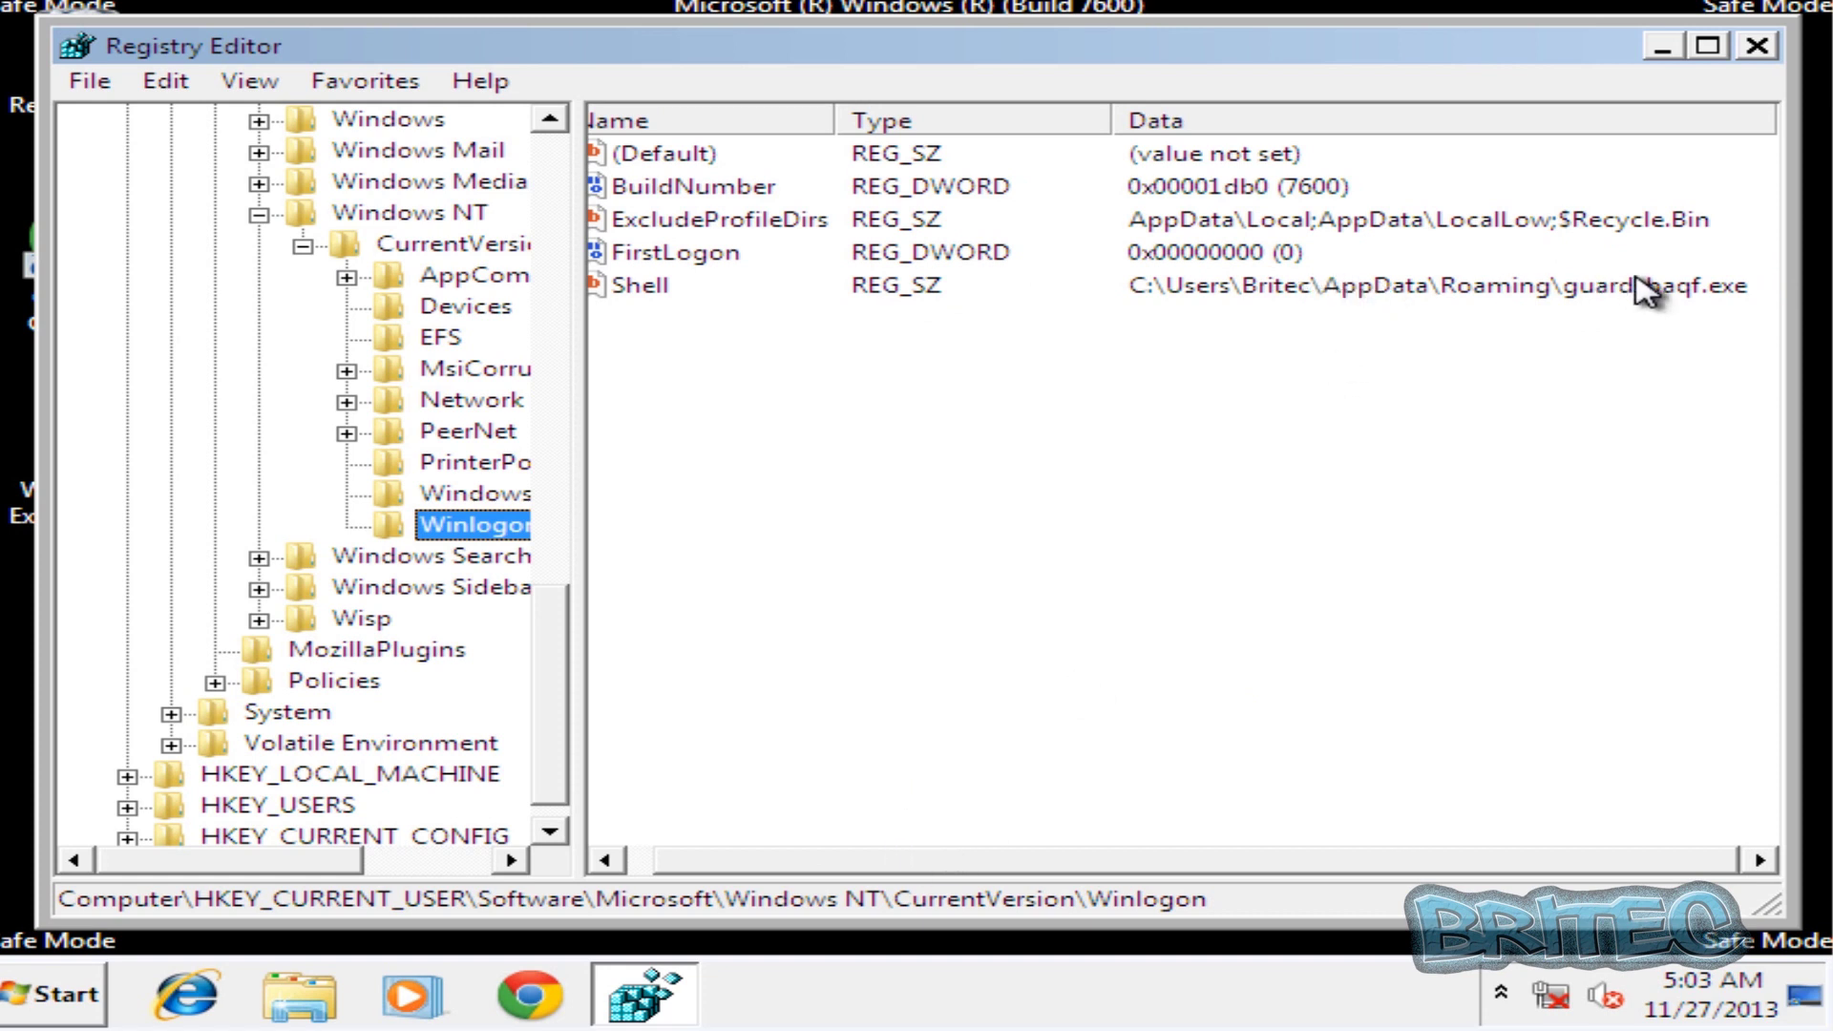
pyautogui.moveTo(955, 861); pyautogui.dragTo(895, 861)
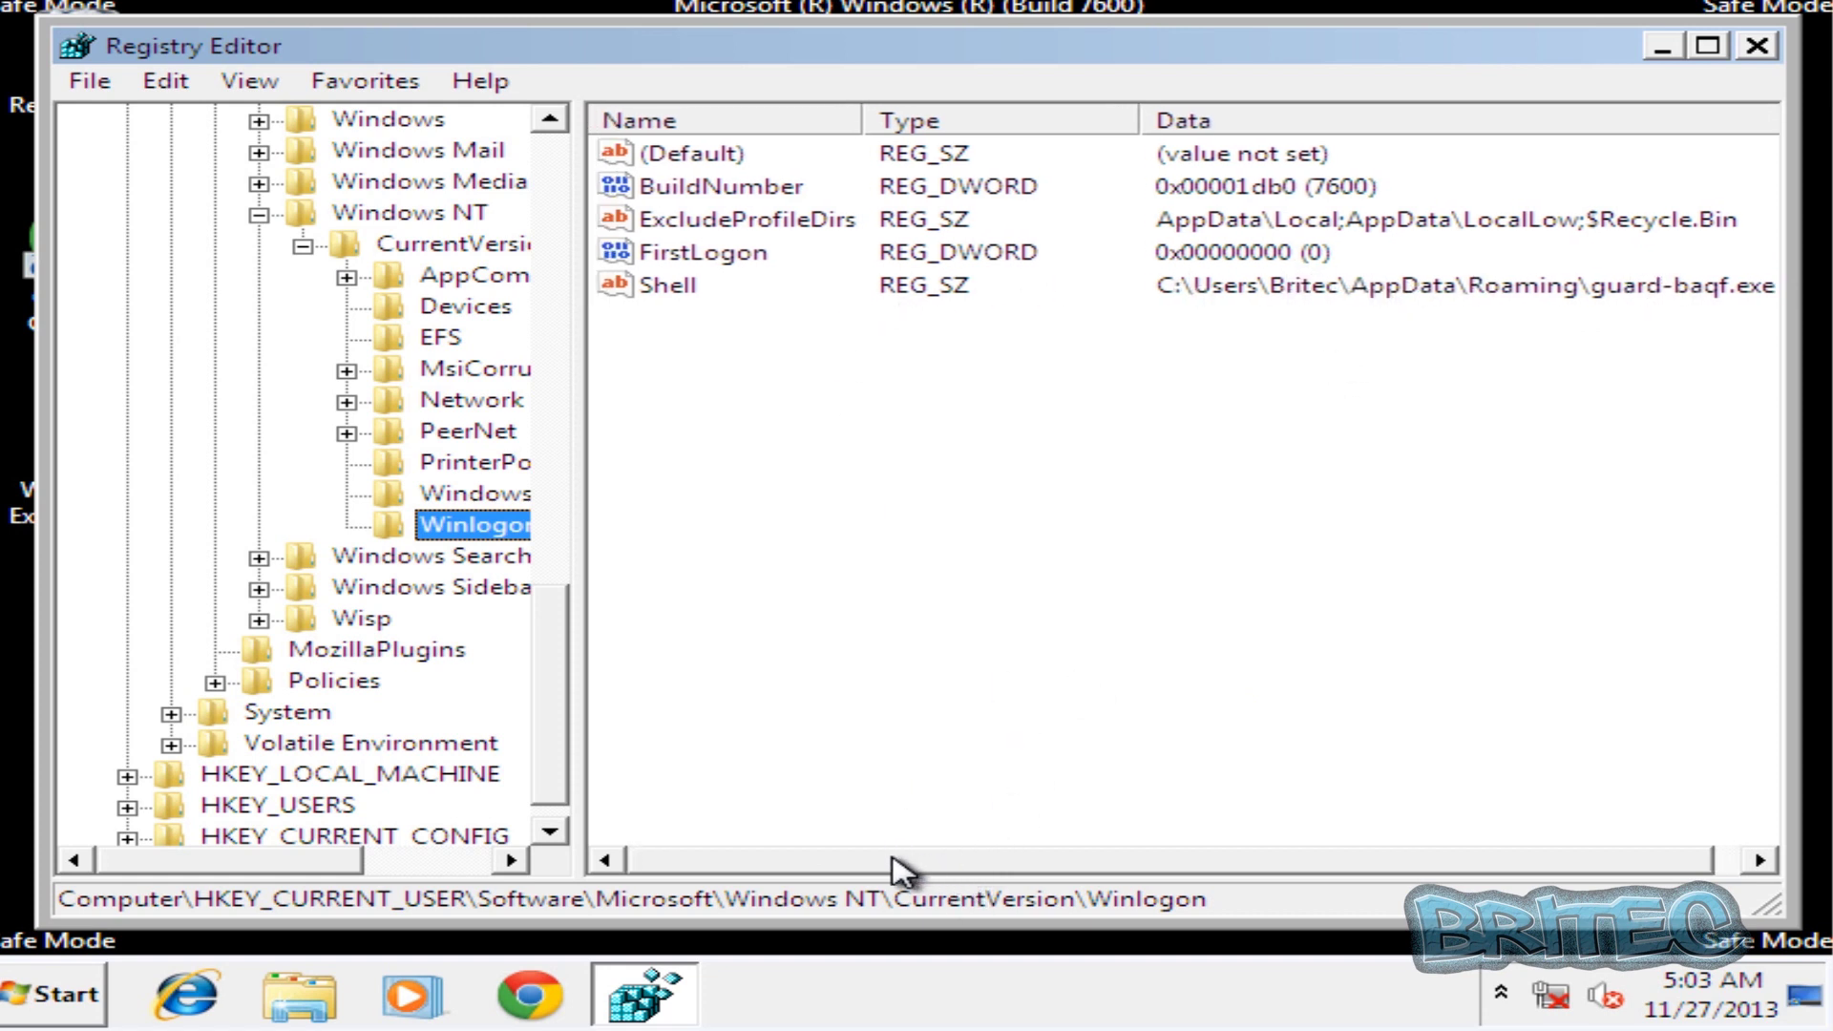
# Delete the Shell value that points to guard-baqf.exe from the current user's Winlogon key
pyautogui.click(711, 291)
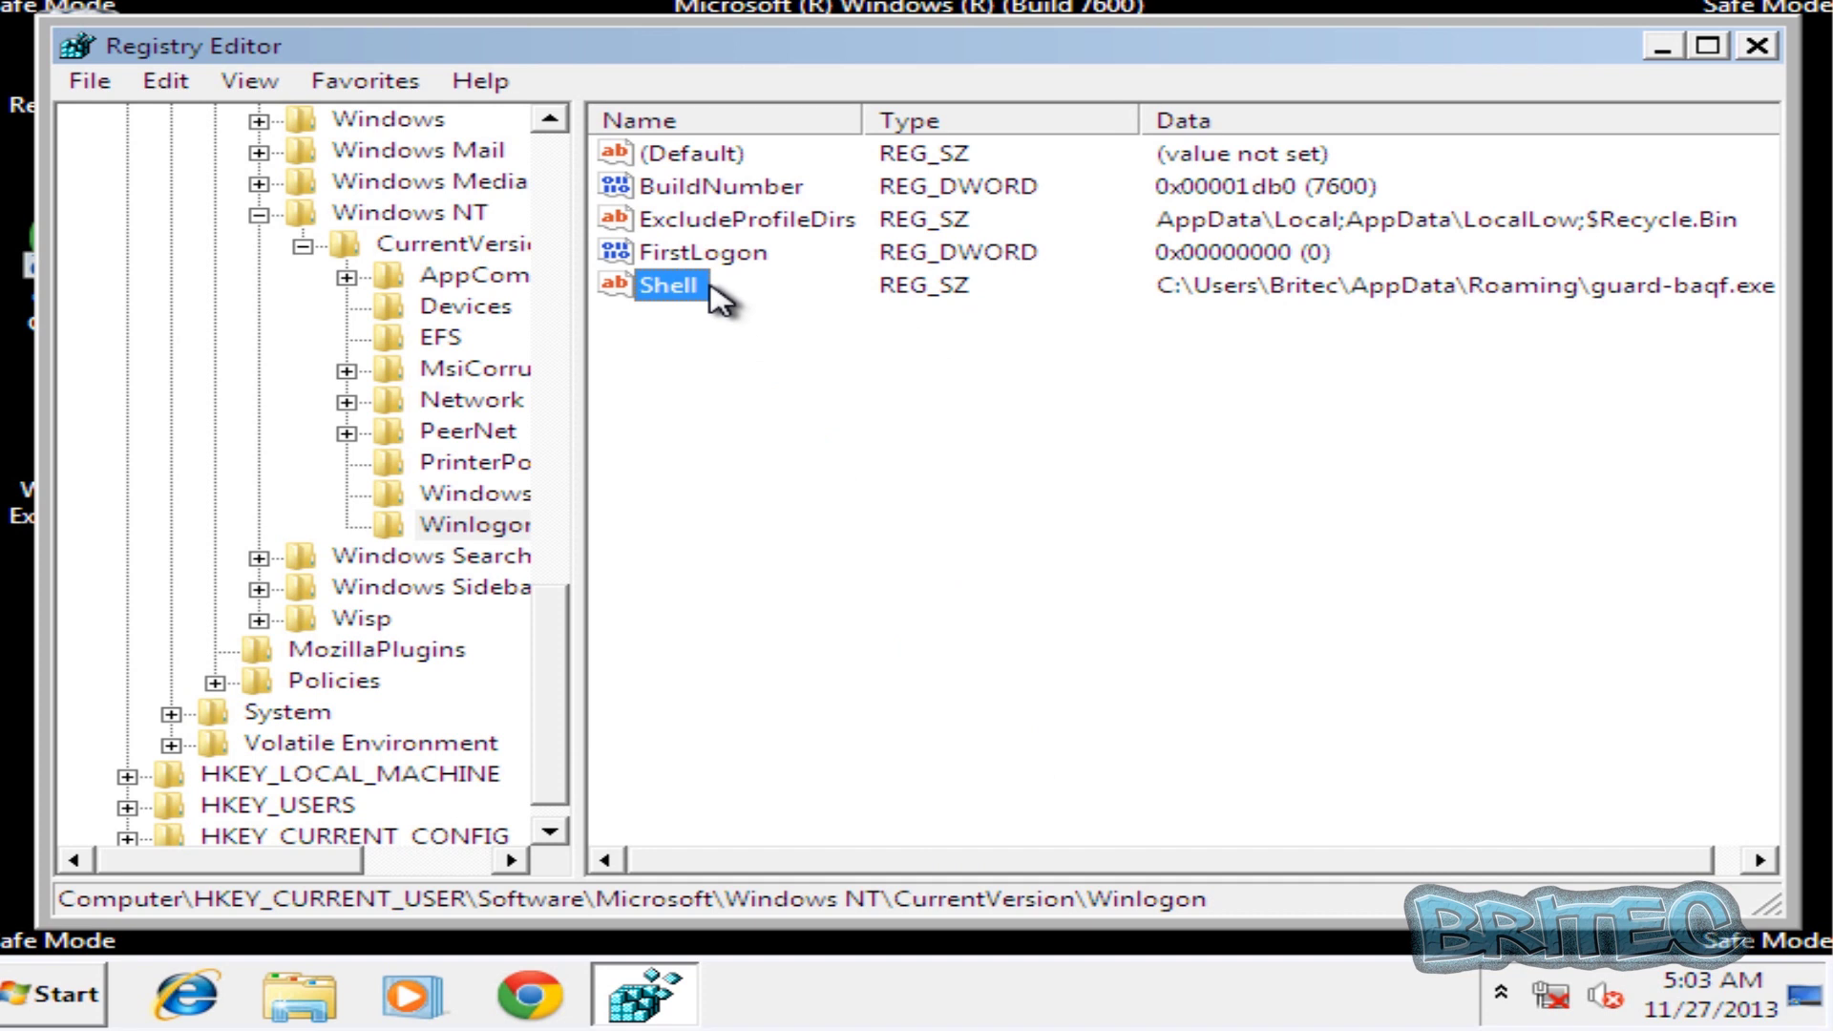
pyautogui.press('Delete')
pyautogui.click(1279, 499)
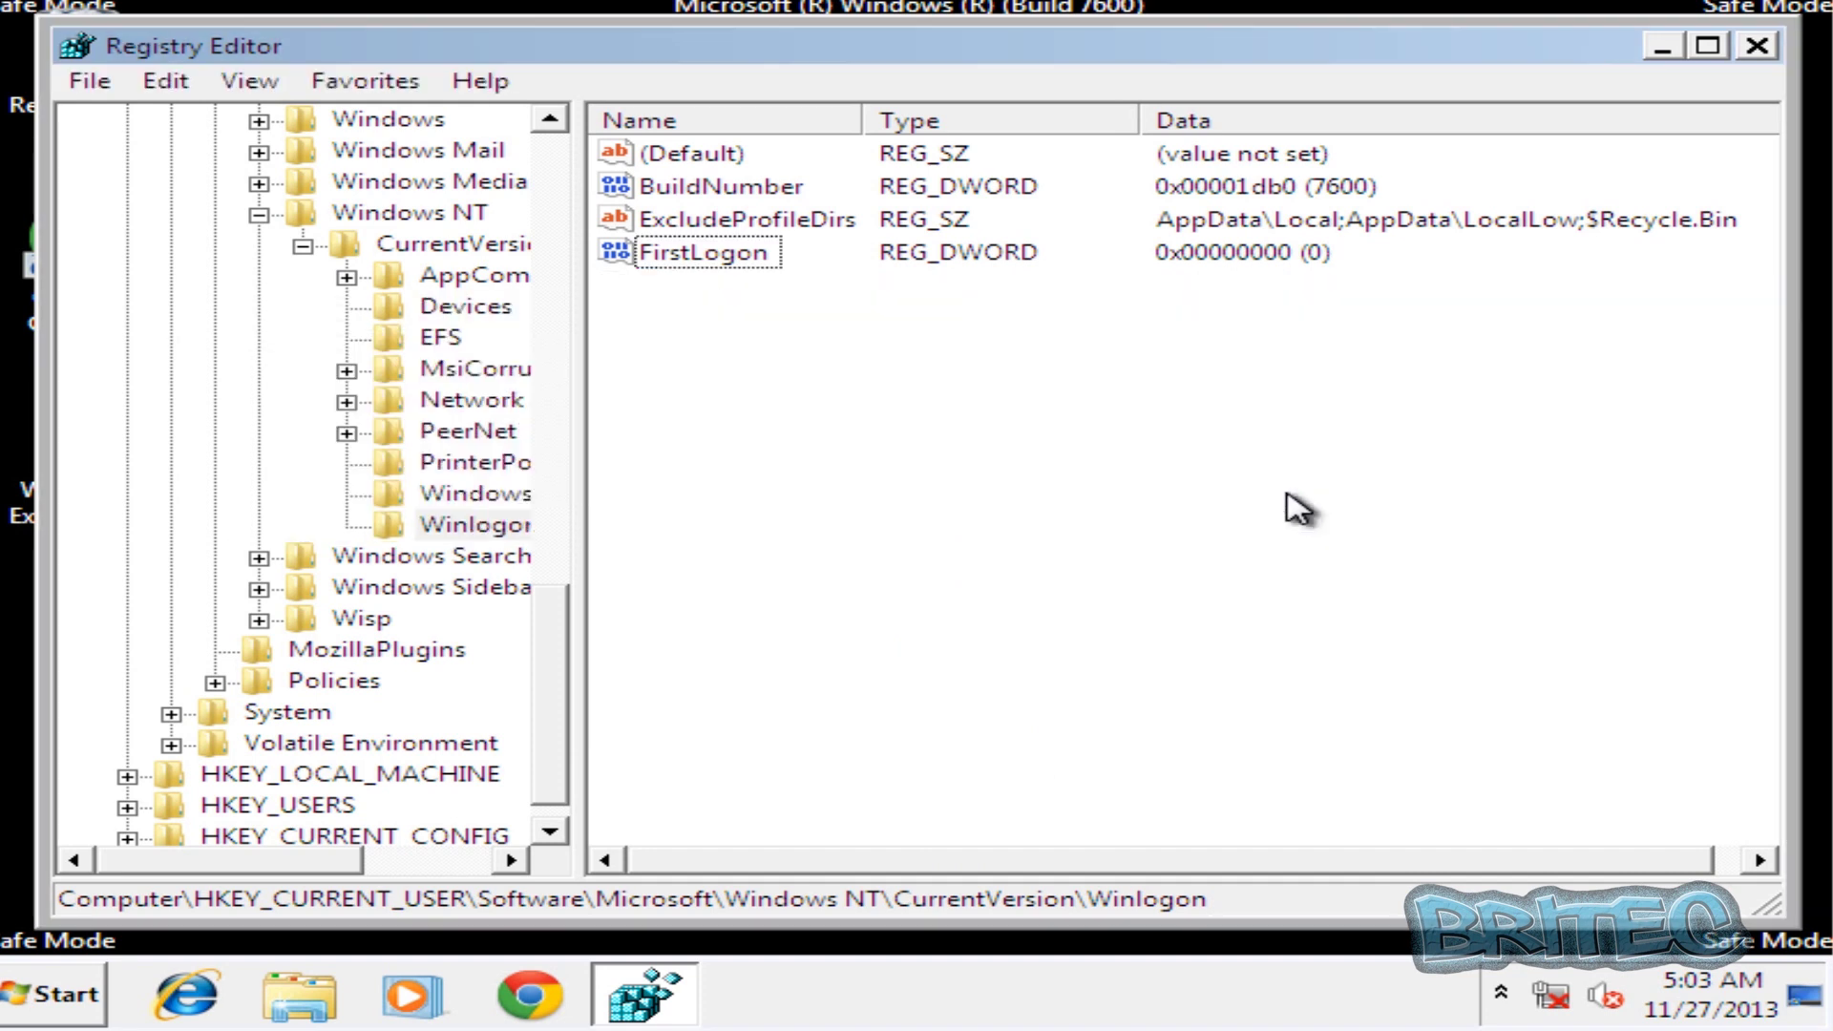
# Check the Run and RunOnce keys under HKEY_CURRENT_USER\Software\Microsoft\Windows\CurrentVersion for malicious startup entries
pyautogui.click(303, 246)
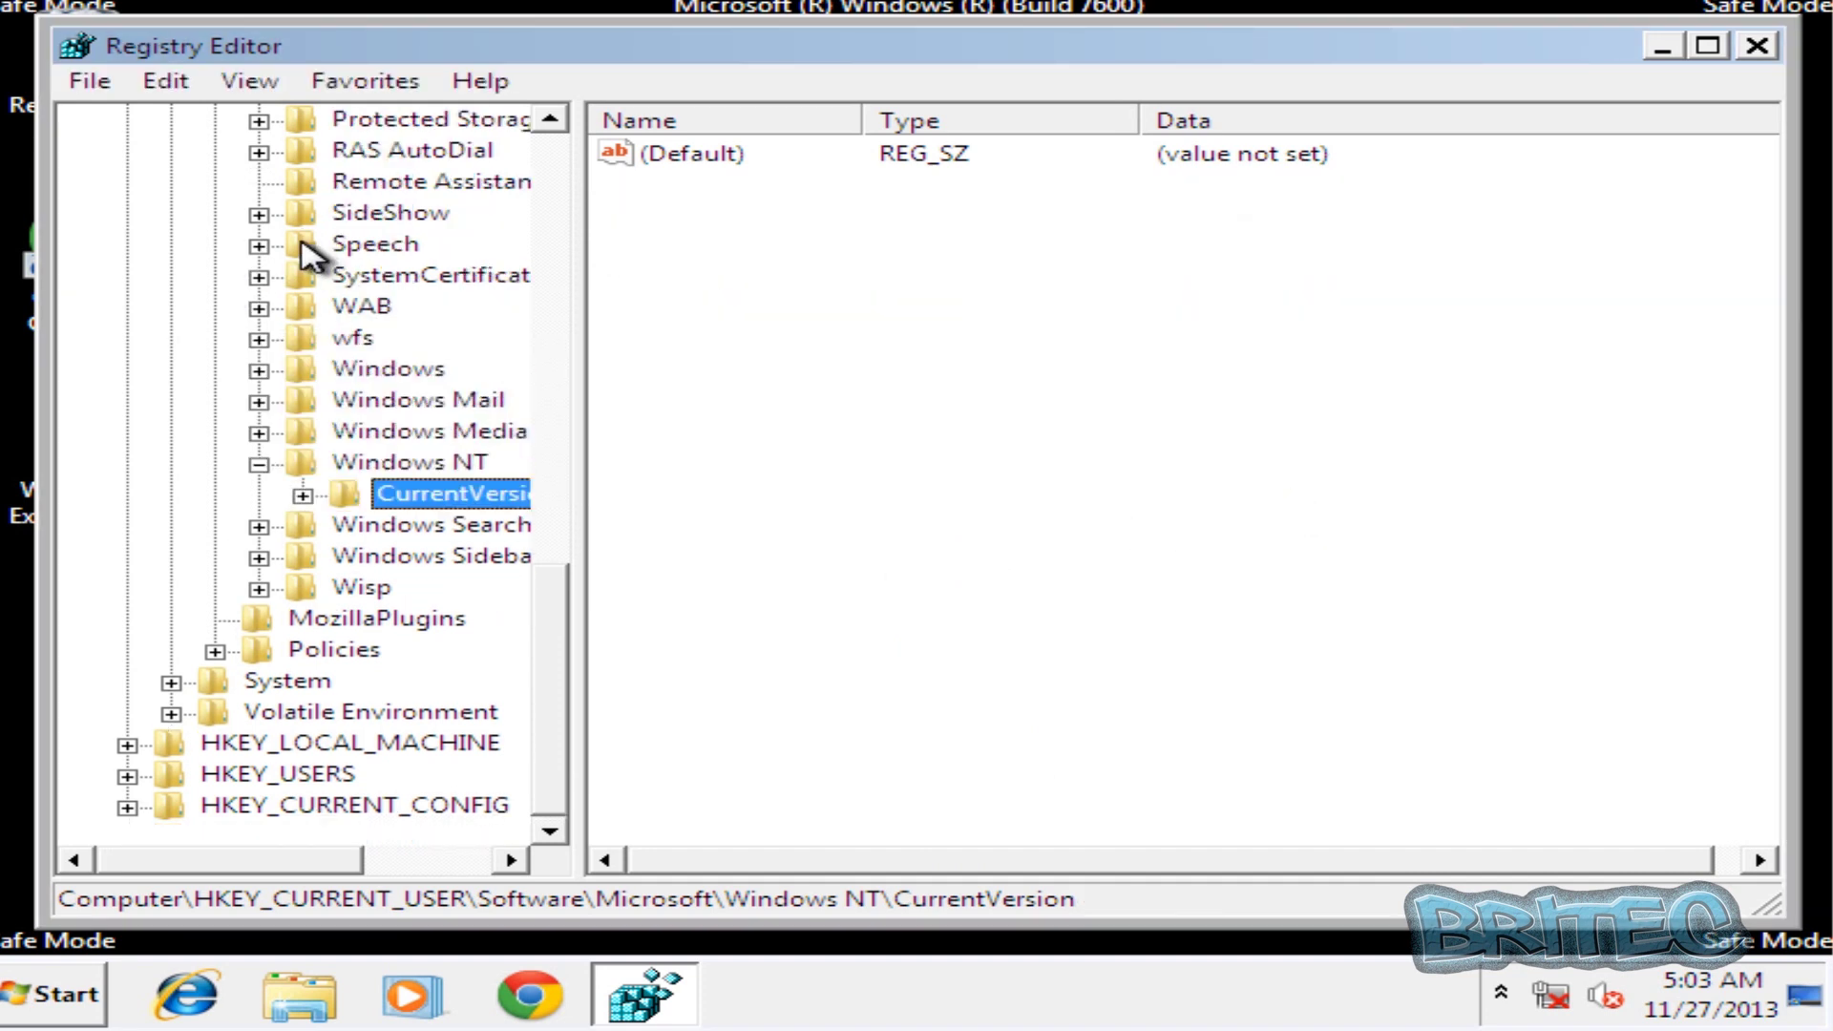
pyautogui.click(259, 464)
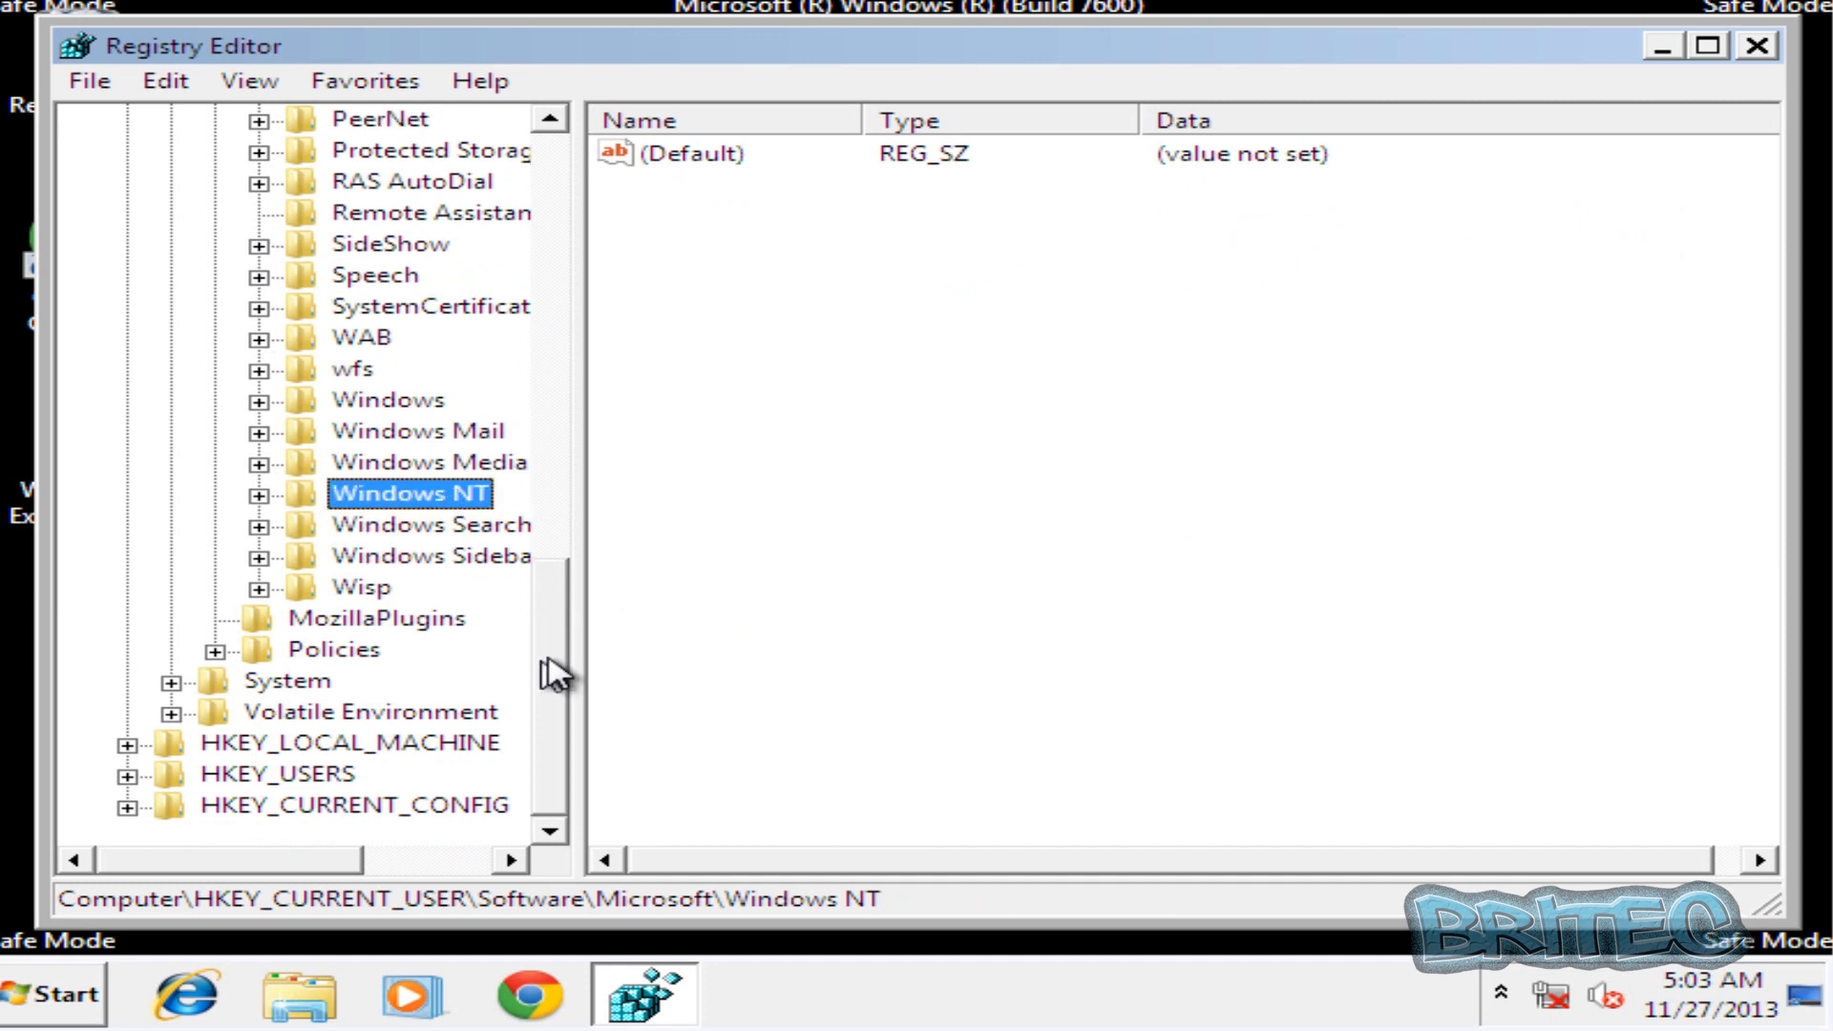
pyautogui.click(259, 402)
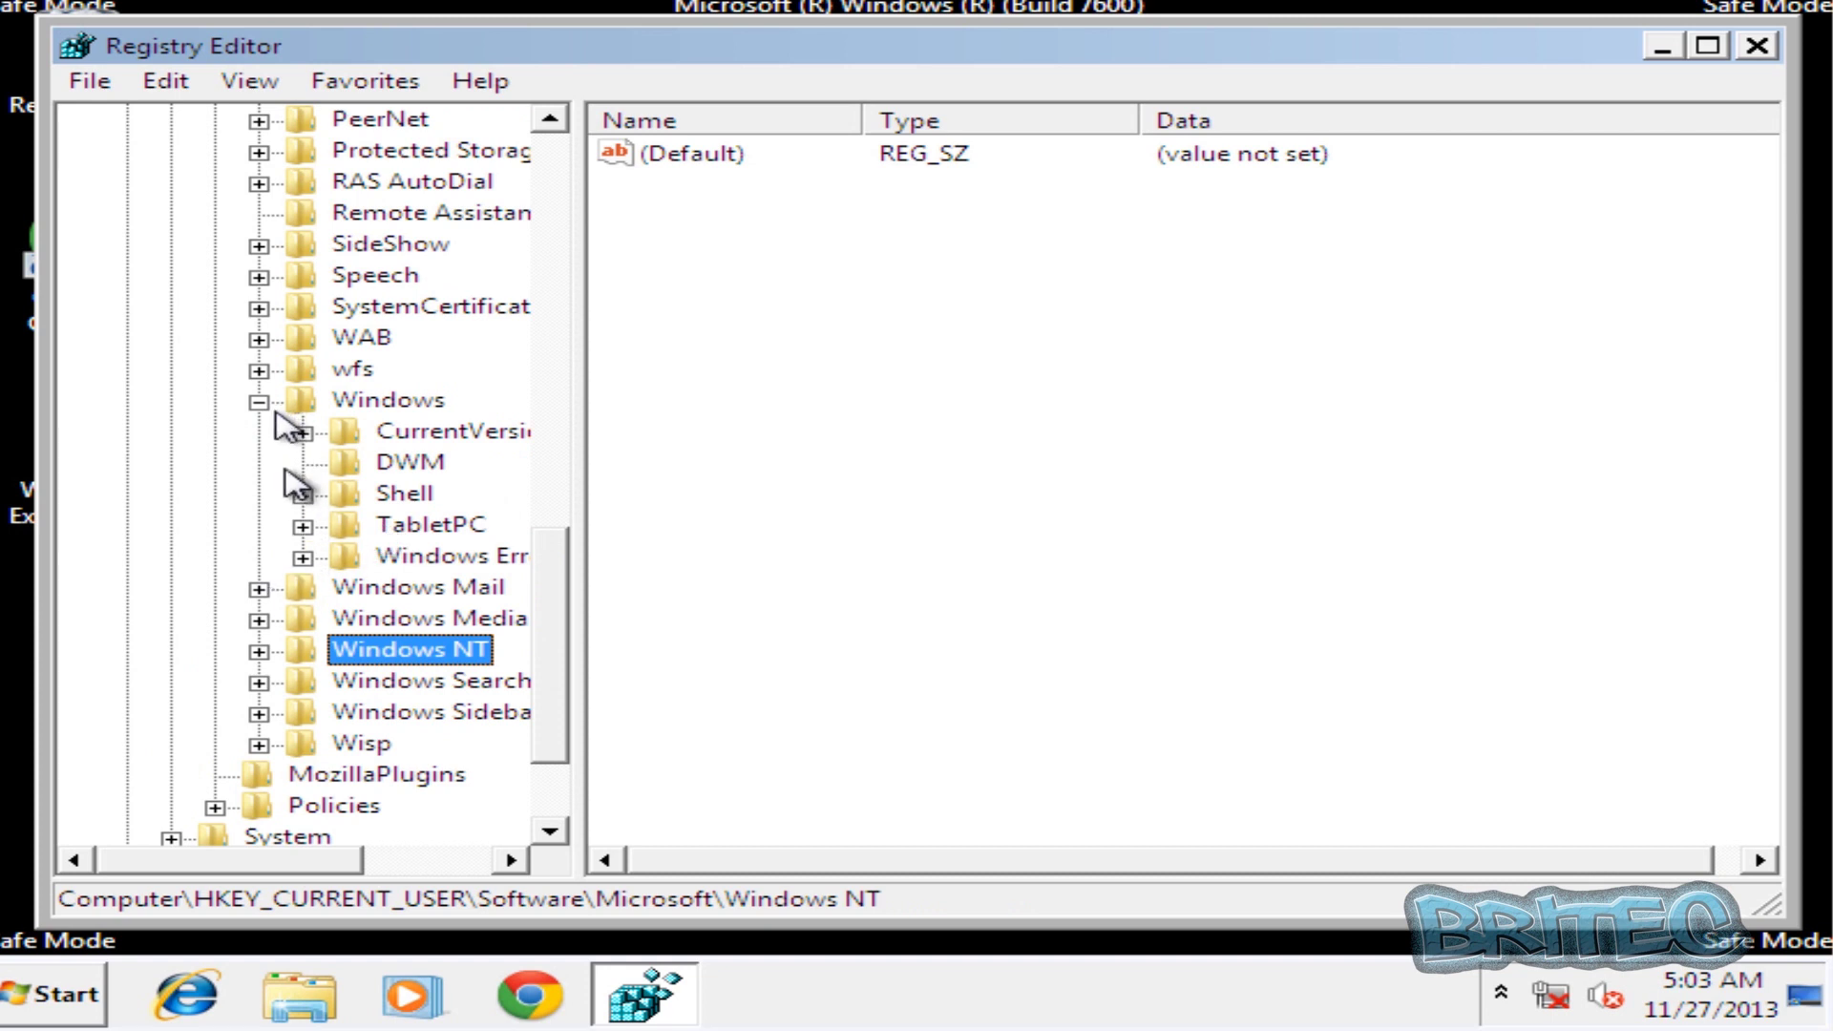
pyautogui.click(303, 432)
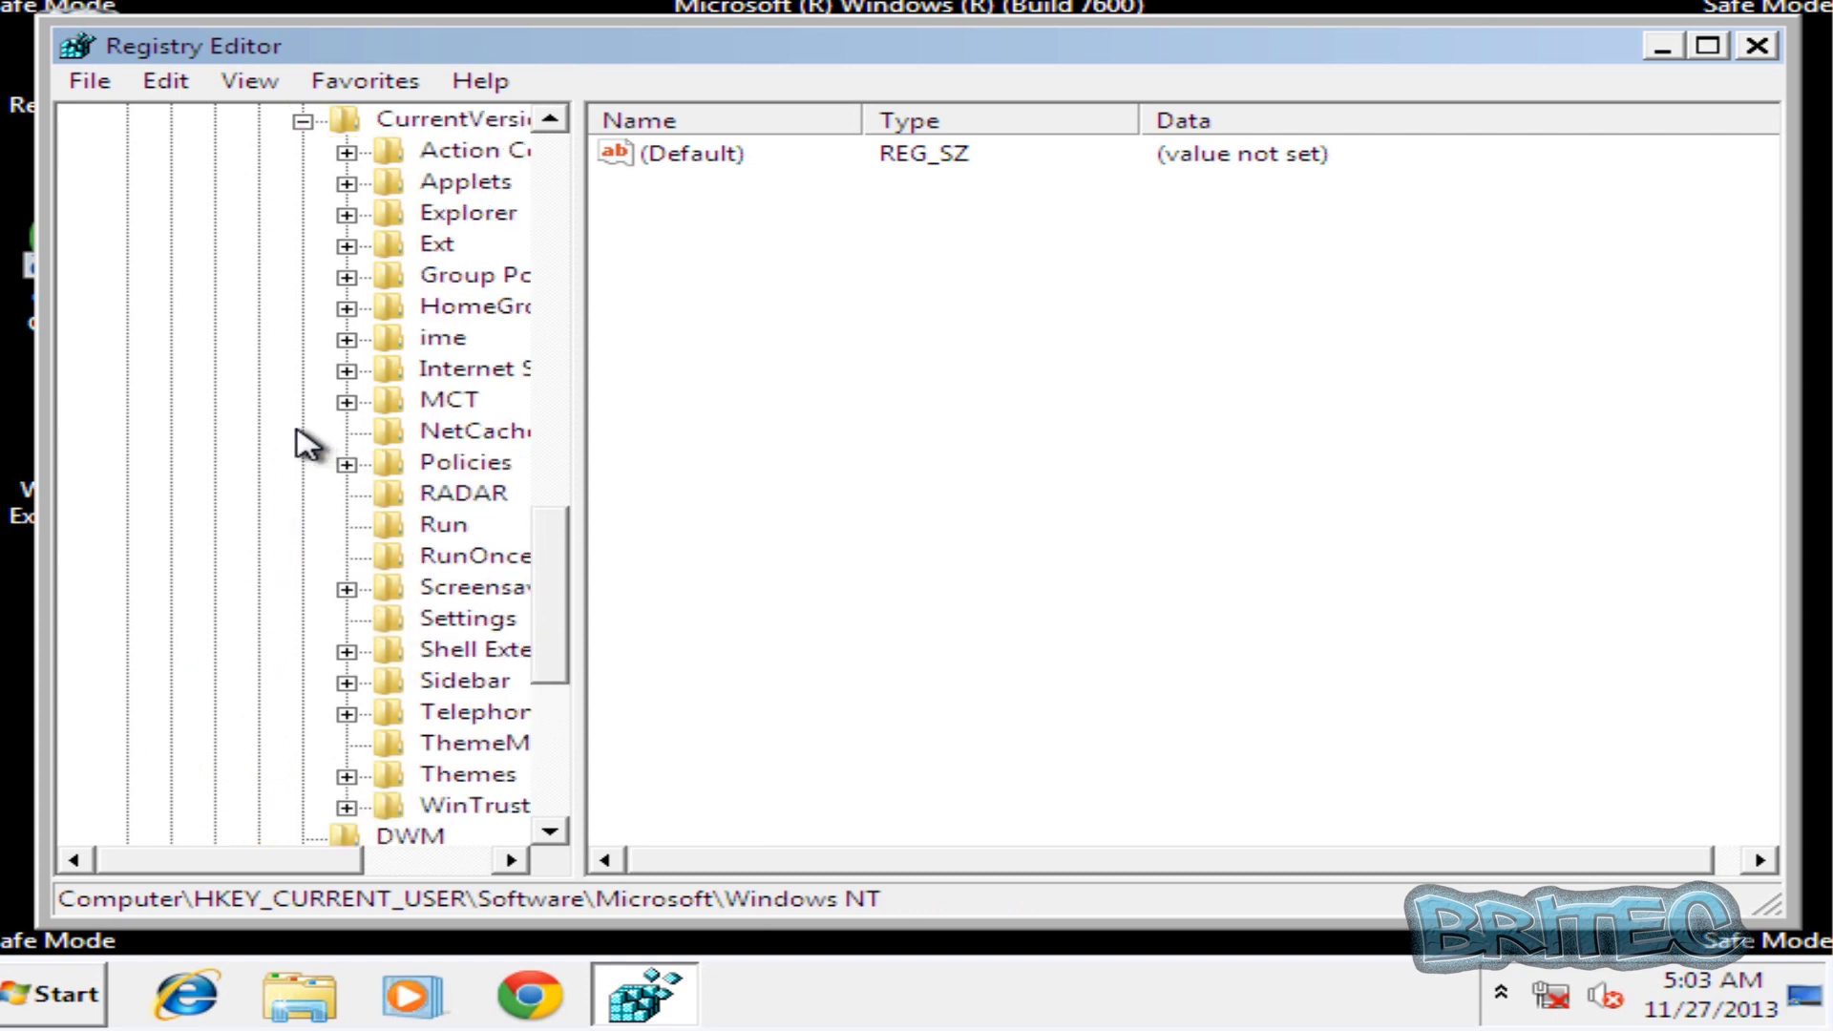
pyautogui.moveTo(577, 441); pyautogui.dragTo(785, 448)
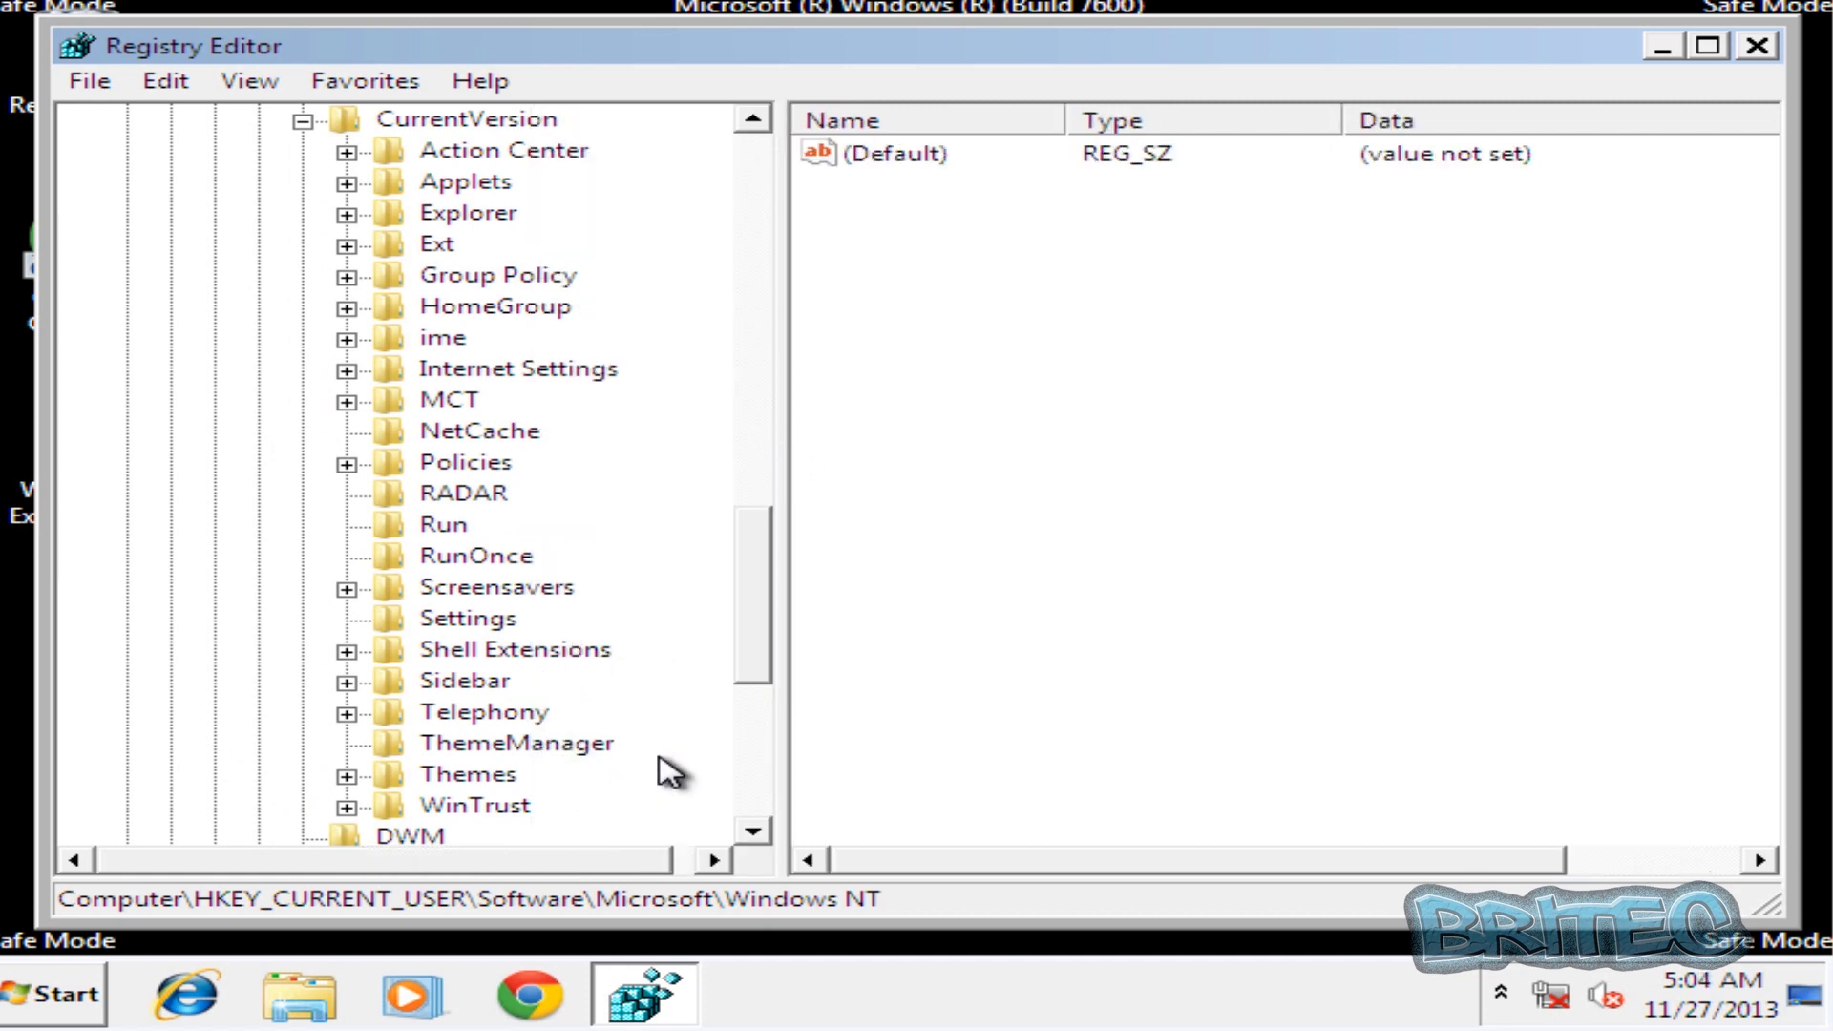
pyautogui.click(453, 526)
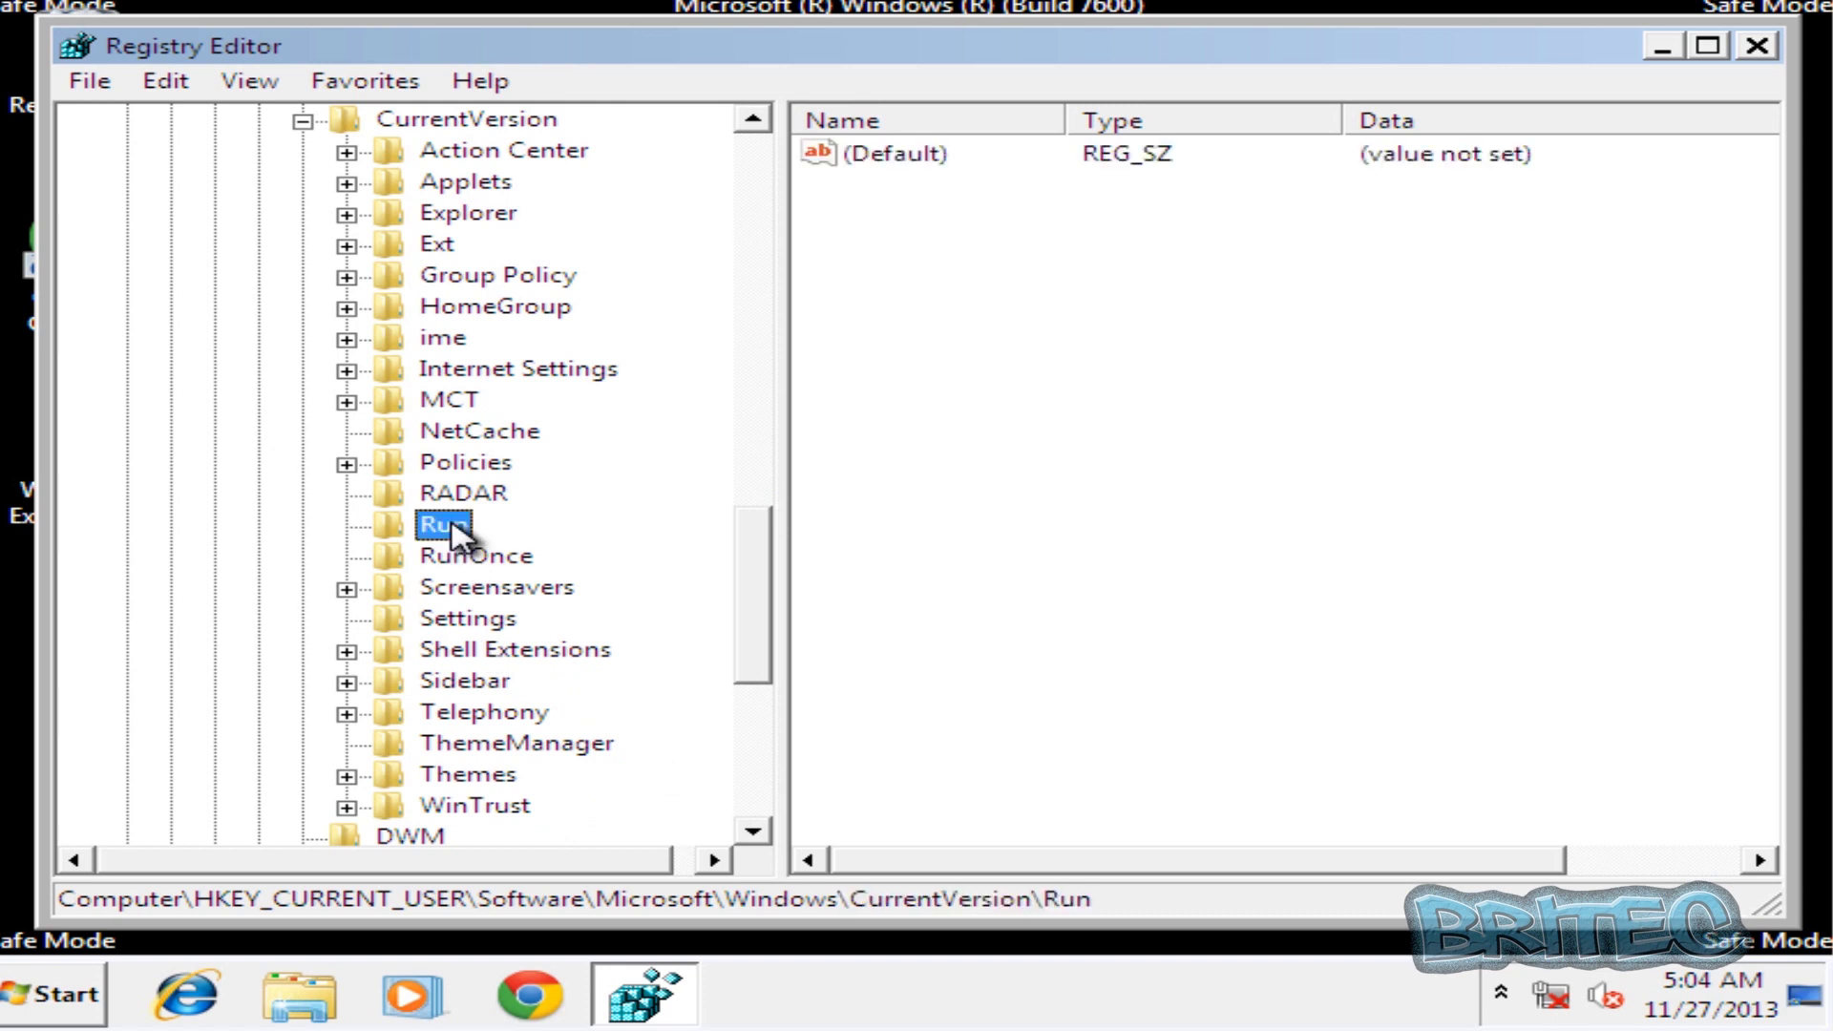
pyautogui.click(425, 558)
pyautogui.click(421, 531)
# Collapse the expanded Windows, Microsoft and Software keys and the whole HKEY_CURRENT_USER branch
pyautogui.click(303, 122)
pyautogui.click(259, 246)
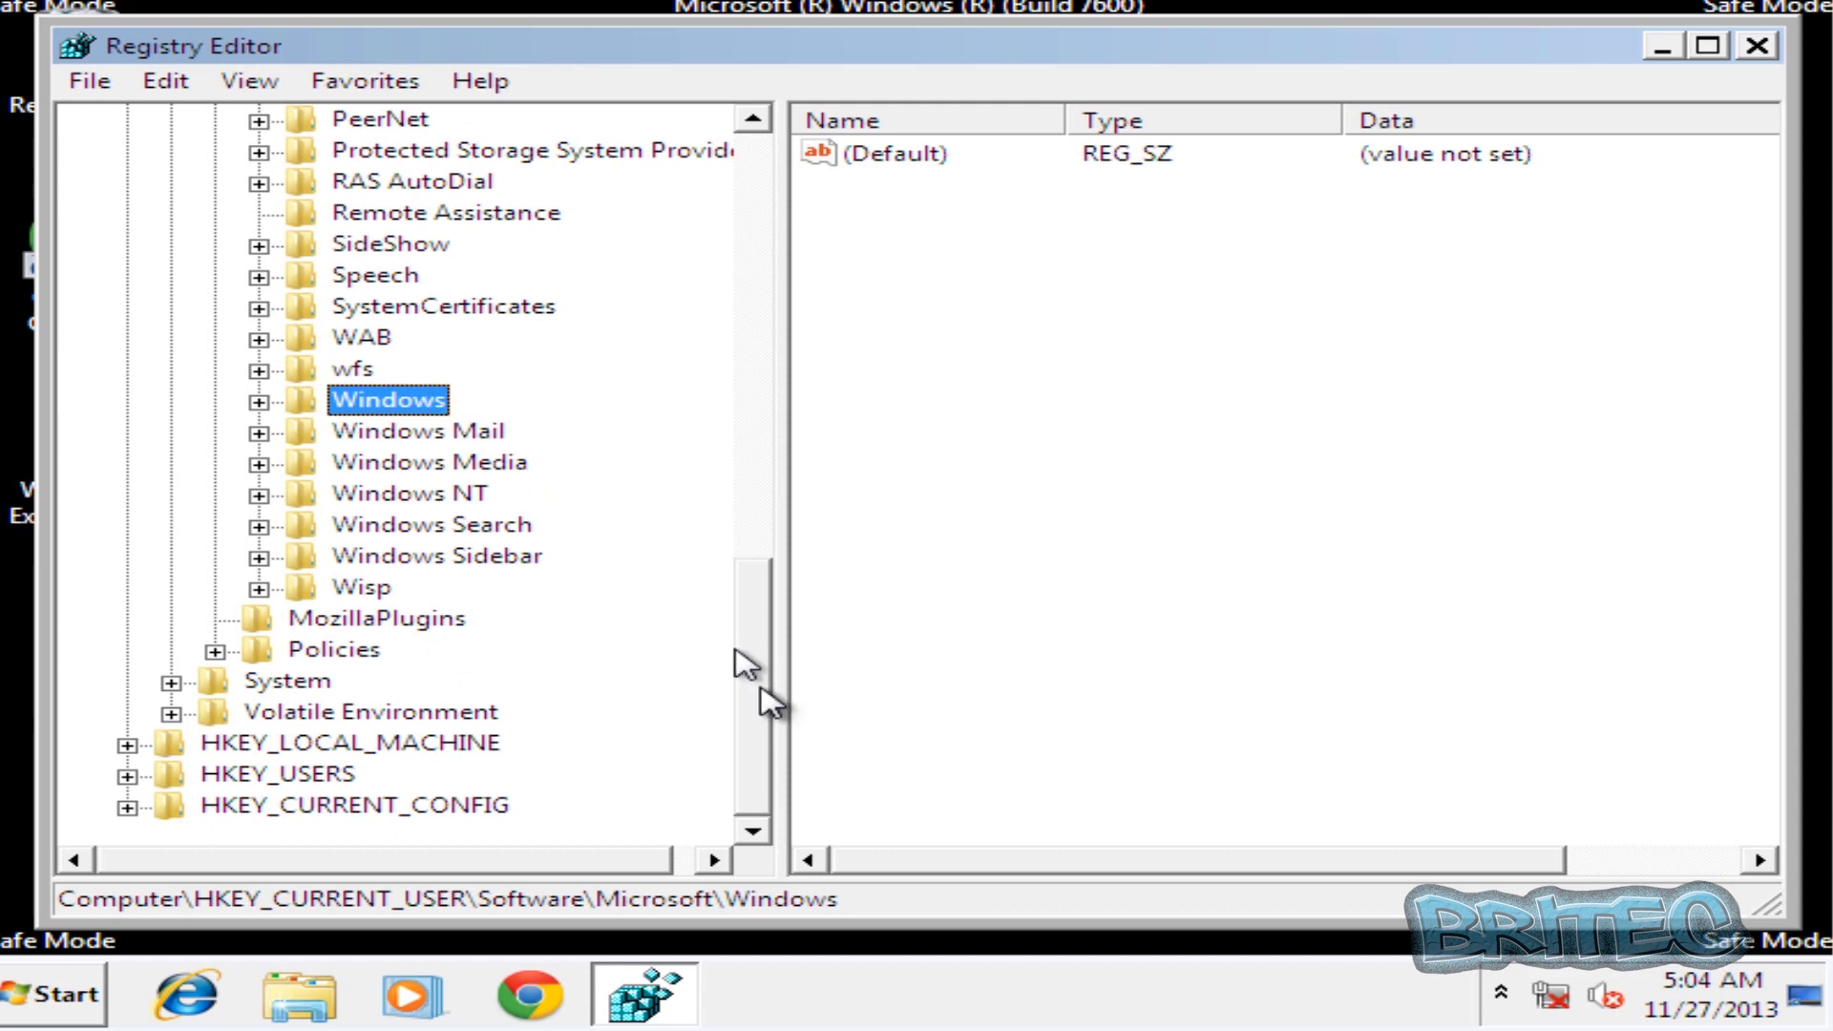
pyautogui.moveTo(769, 689); pyautogui.dragTo(745, 323)
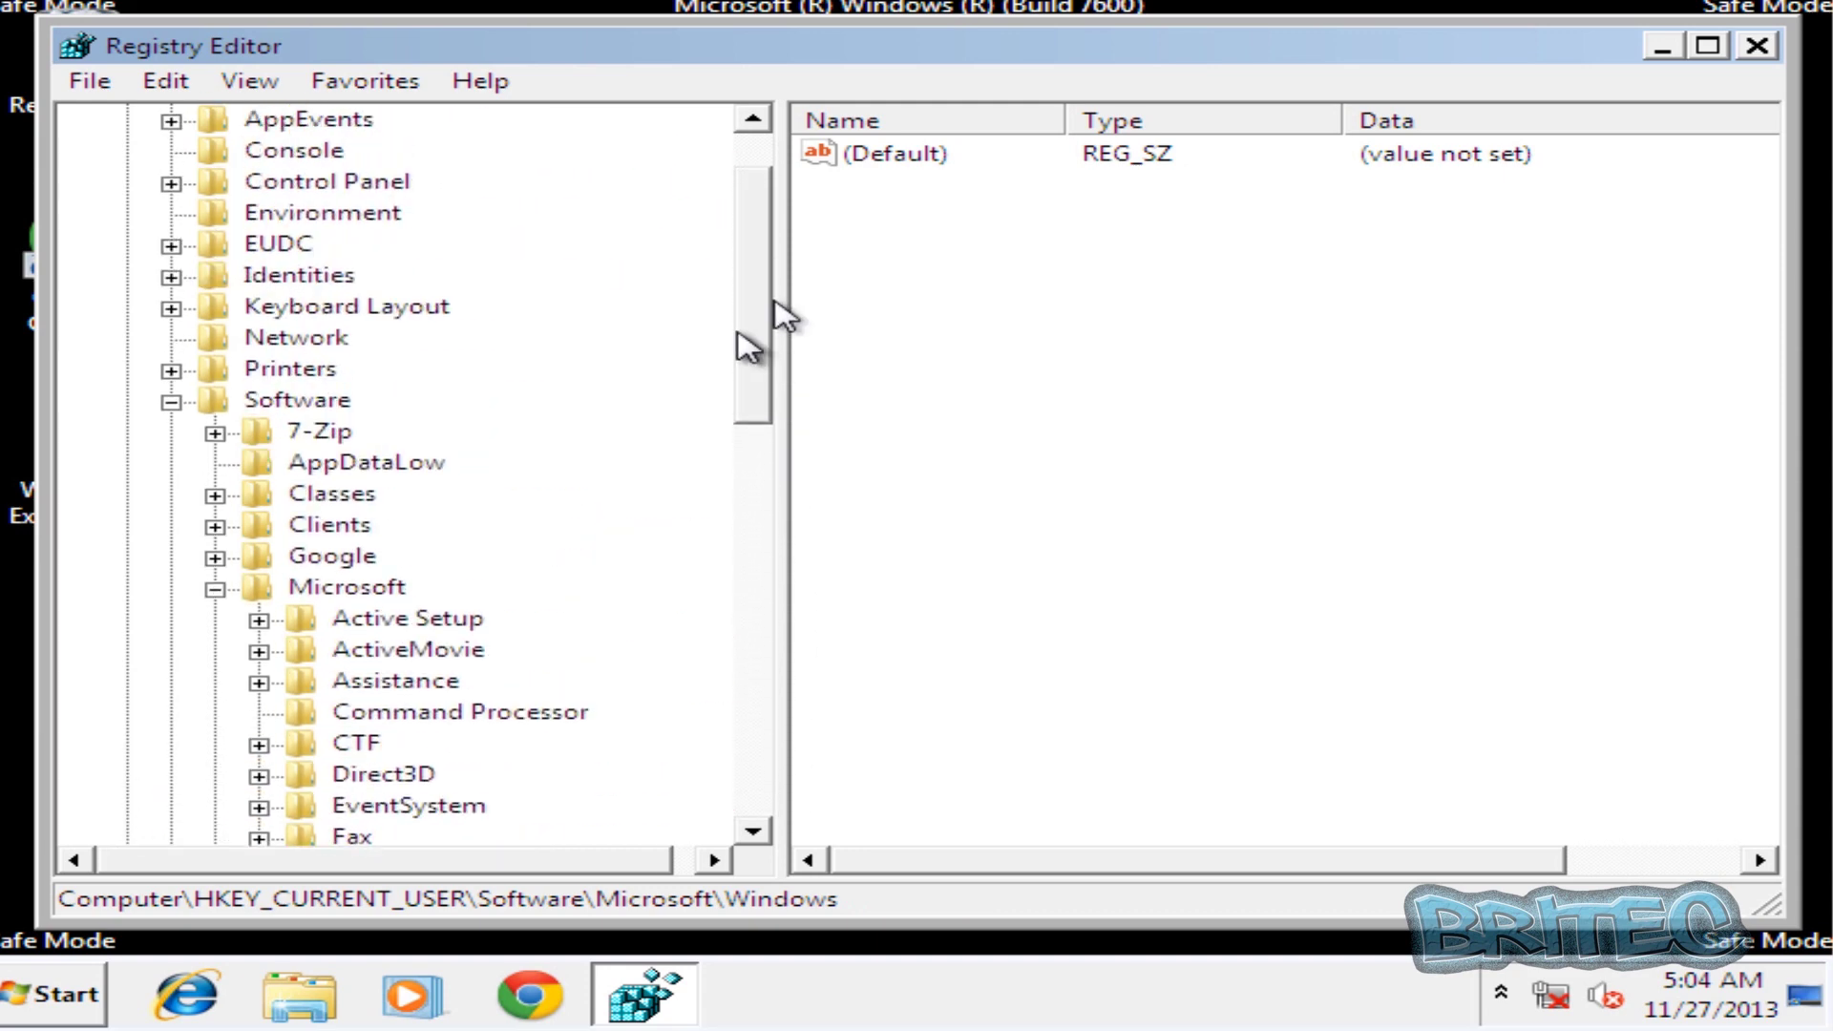
pyautogui.click(216, 590)
pyautogui.click(172, 433)
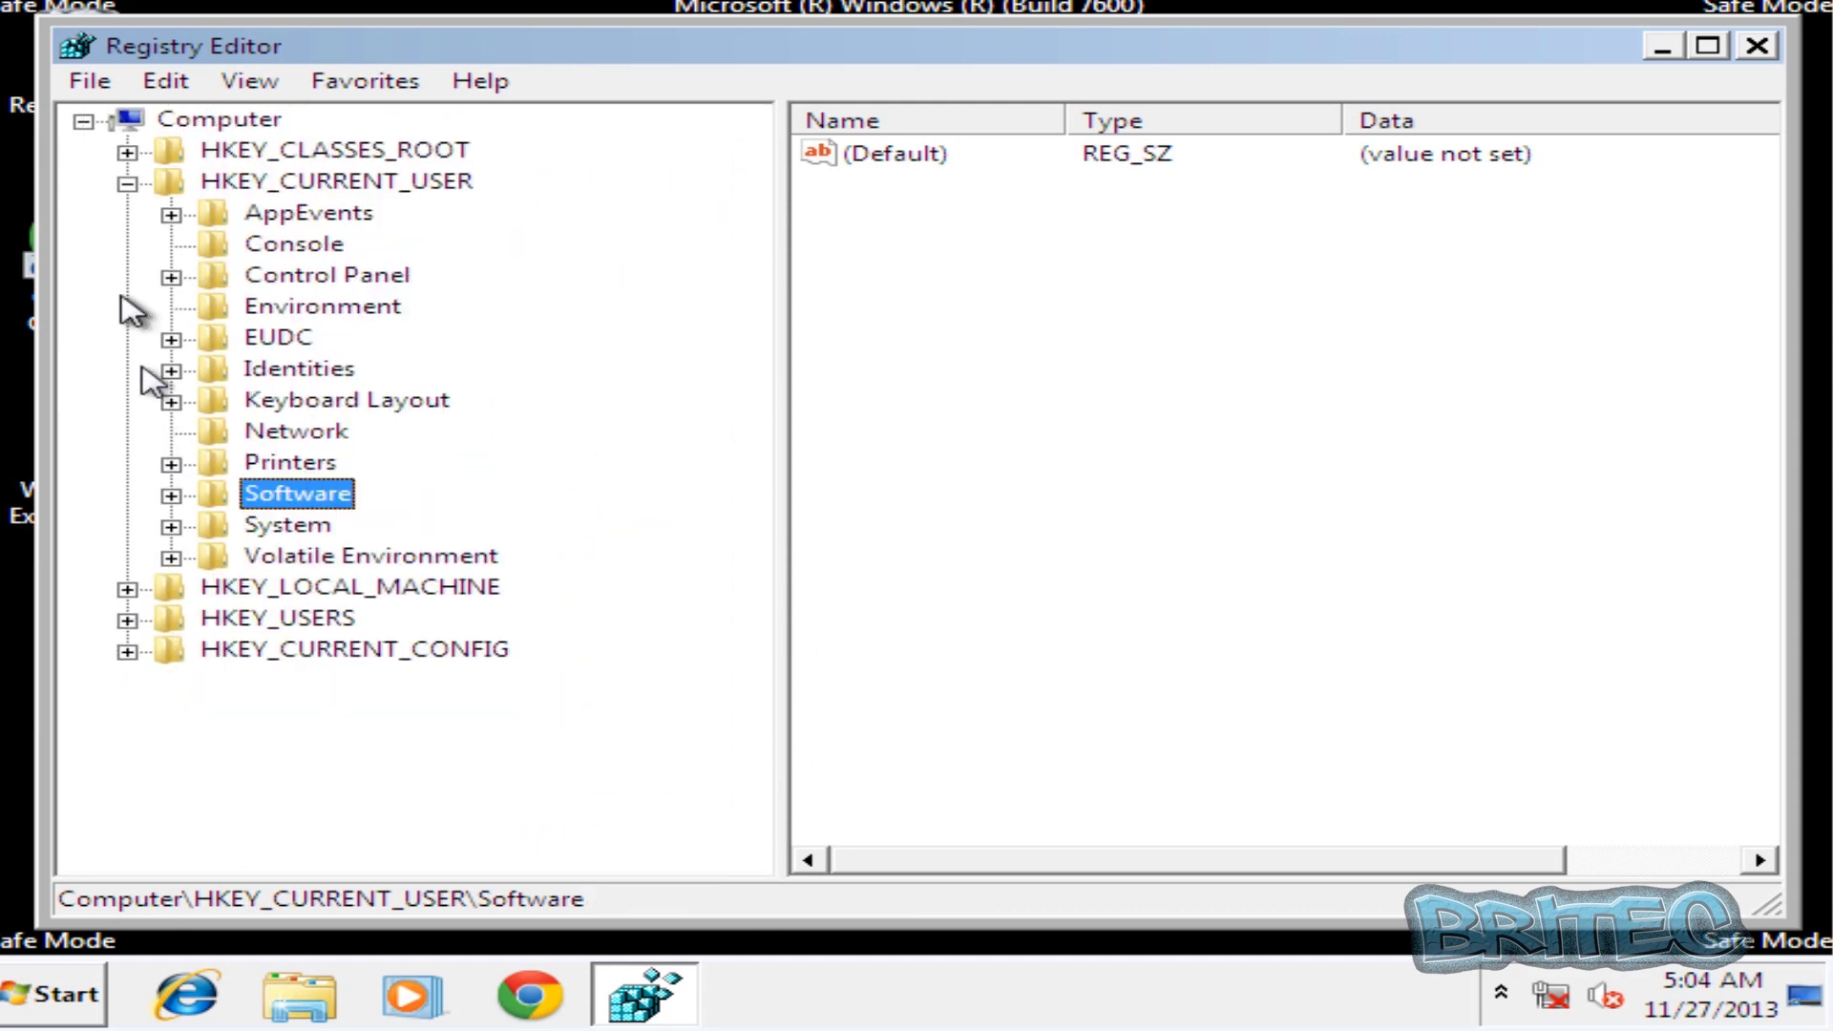
pyautogui.click(127, 183)
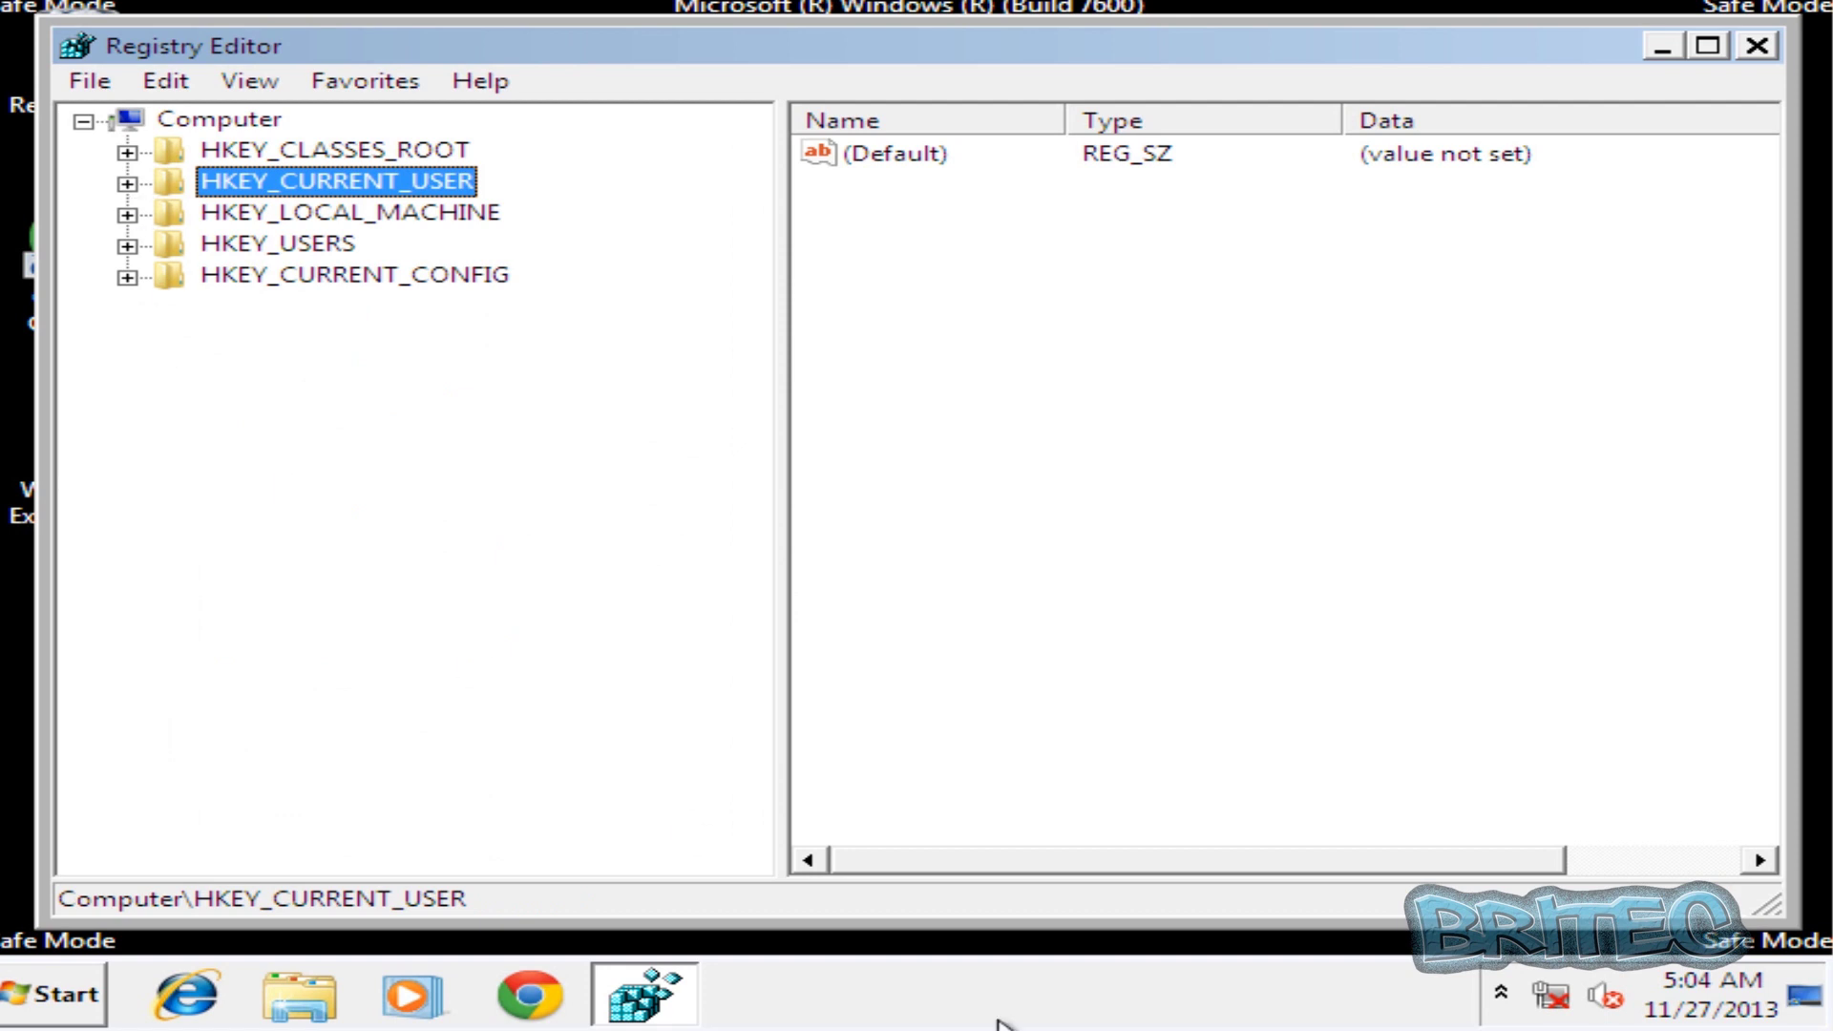
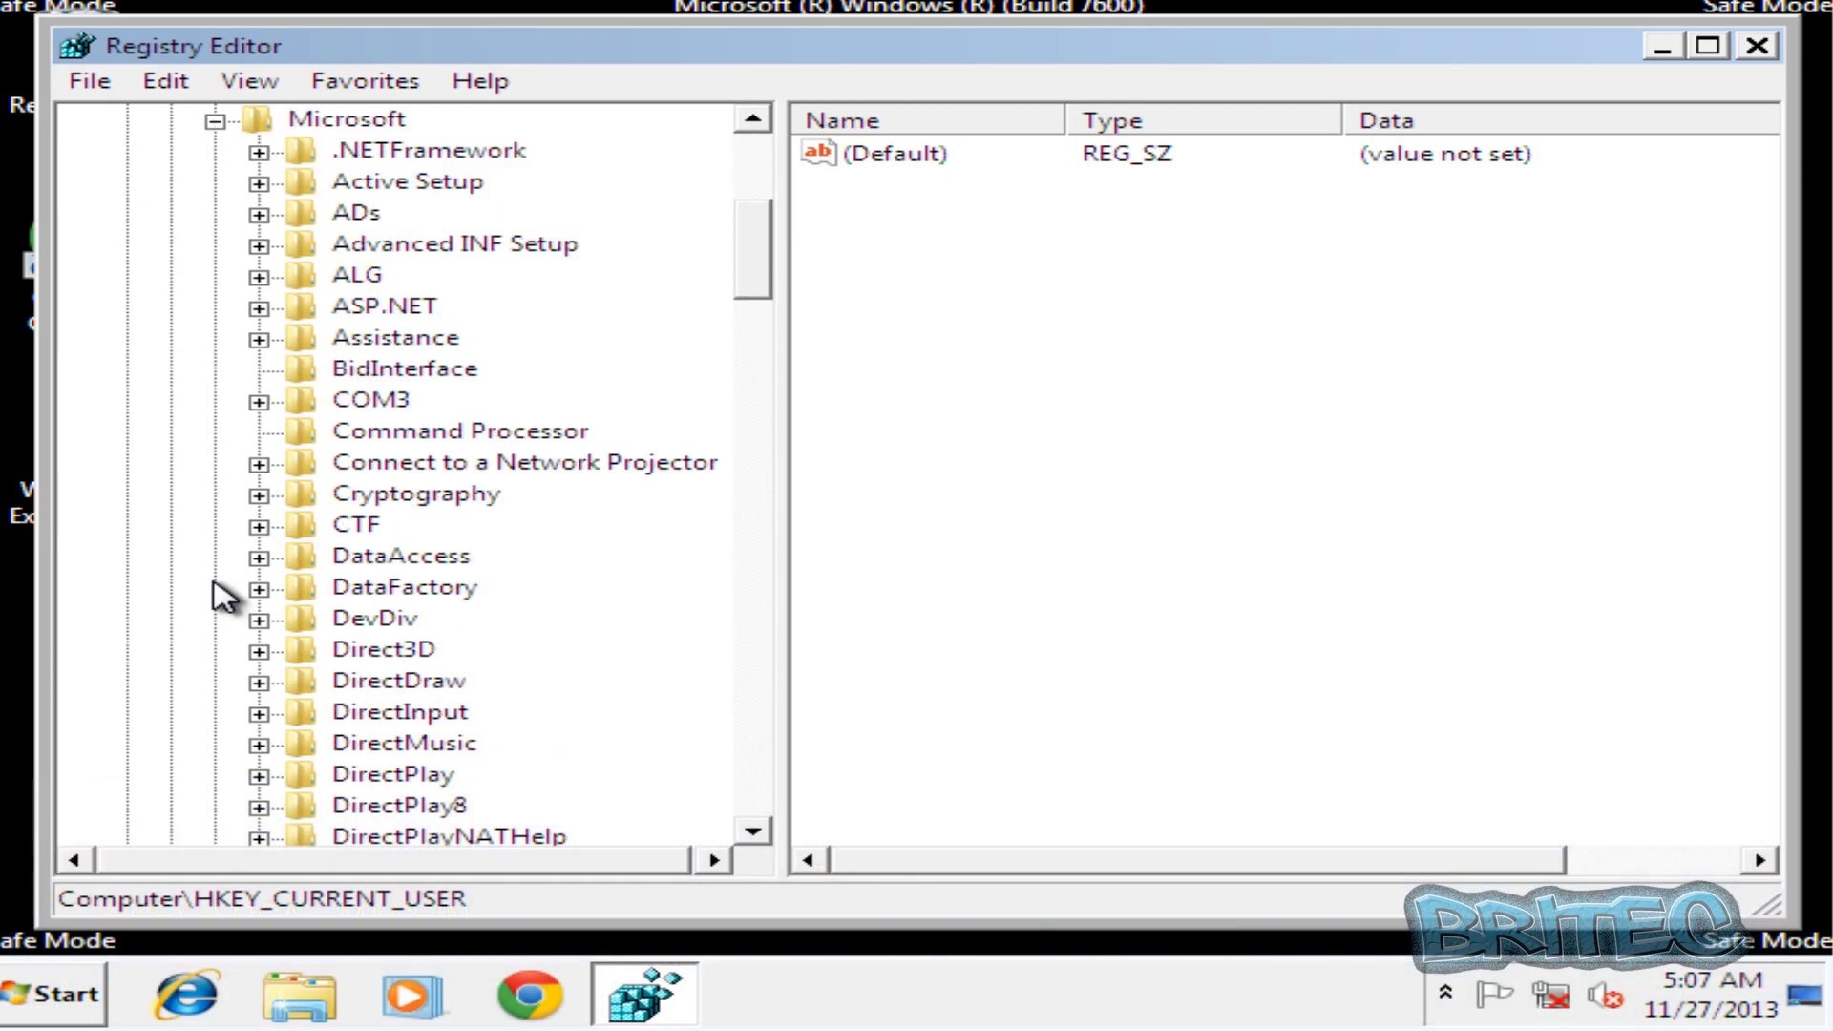
# Expand Windows NT\CurrentVersion under HKEY_LOCAL_MACHINE\SOFTWARE\Microsoft and locate the Image File Execution Options key
pyautogui.moveTo(766, 240); pyautogui.dragTo(795, 708)
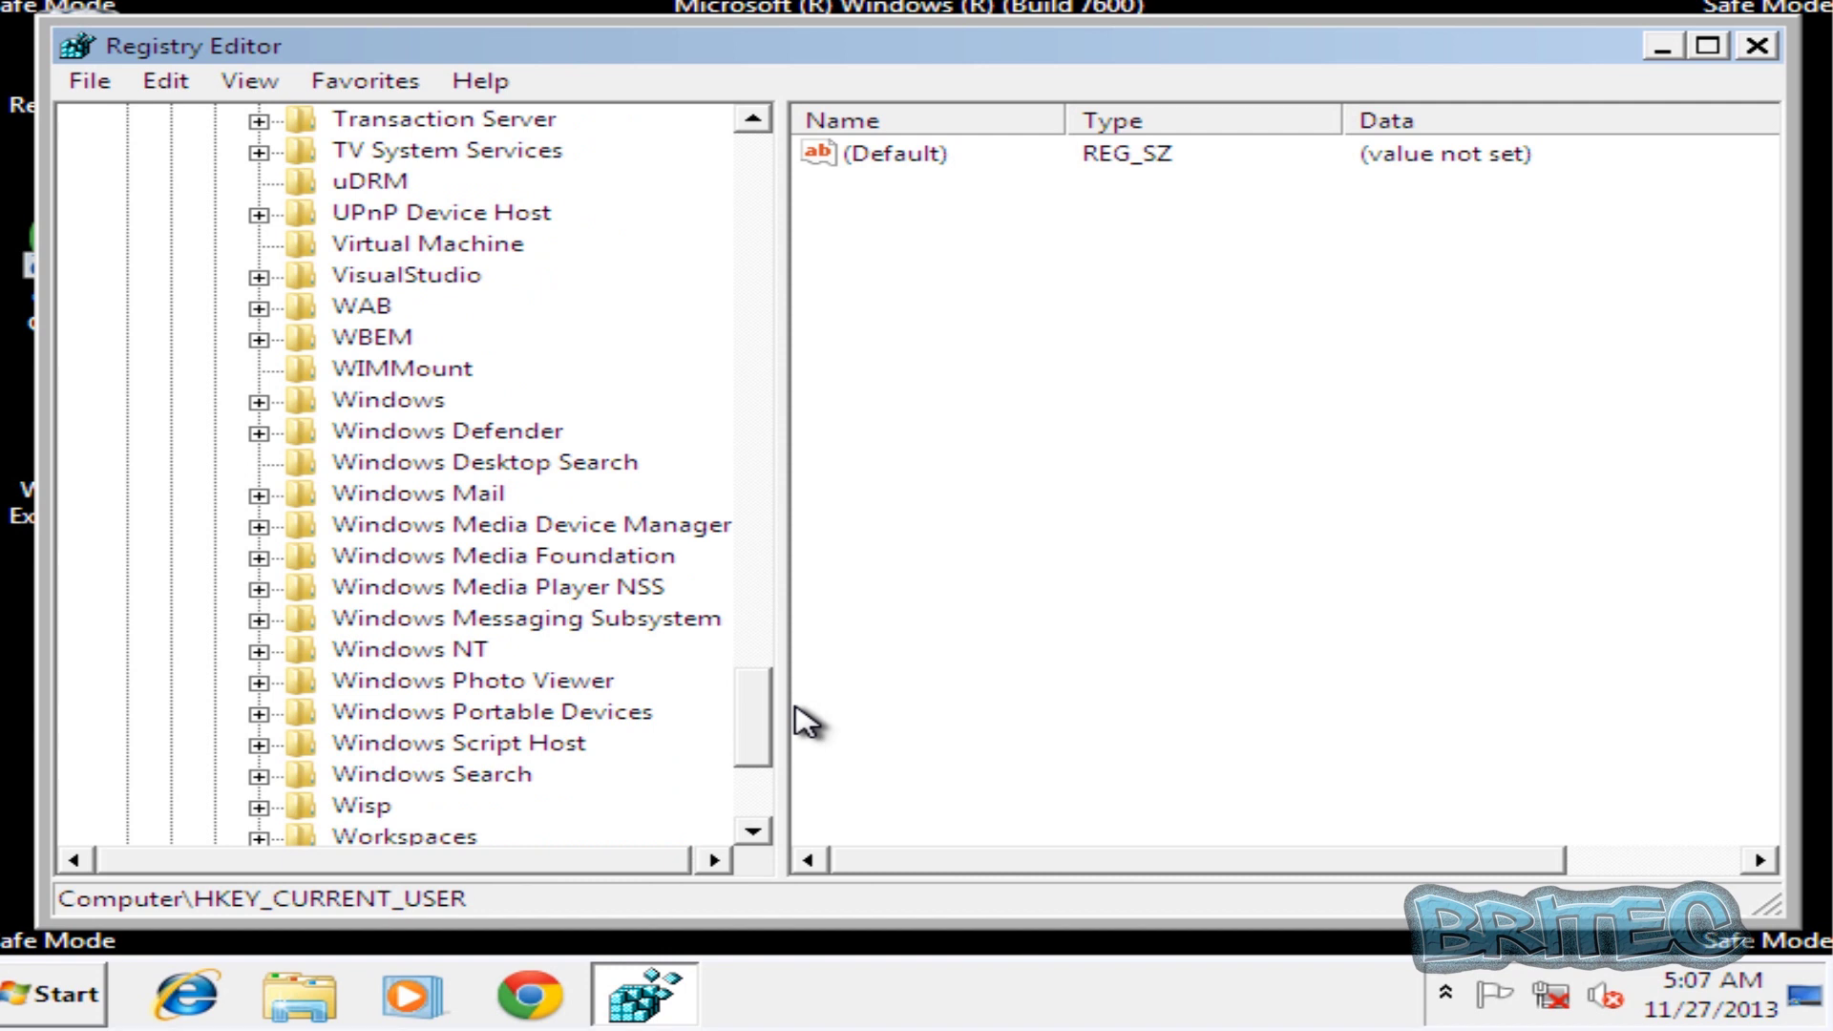
pyautogui.click(301, 655)
pyautogui.click(258, 652)
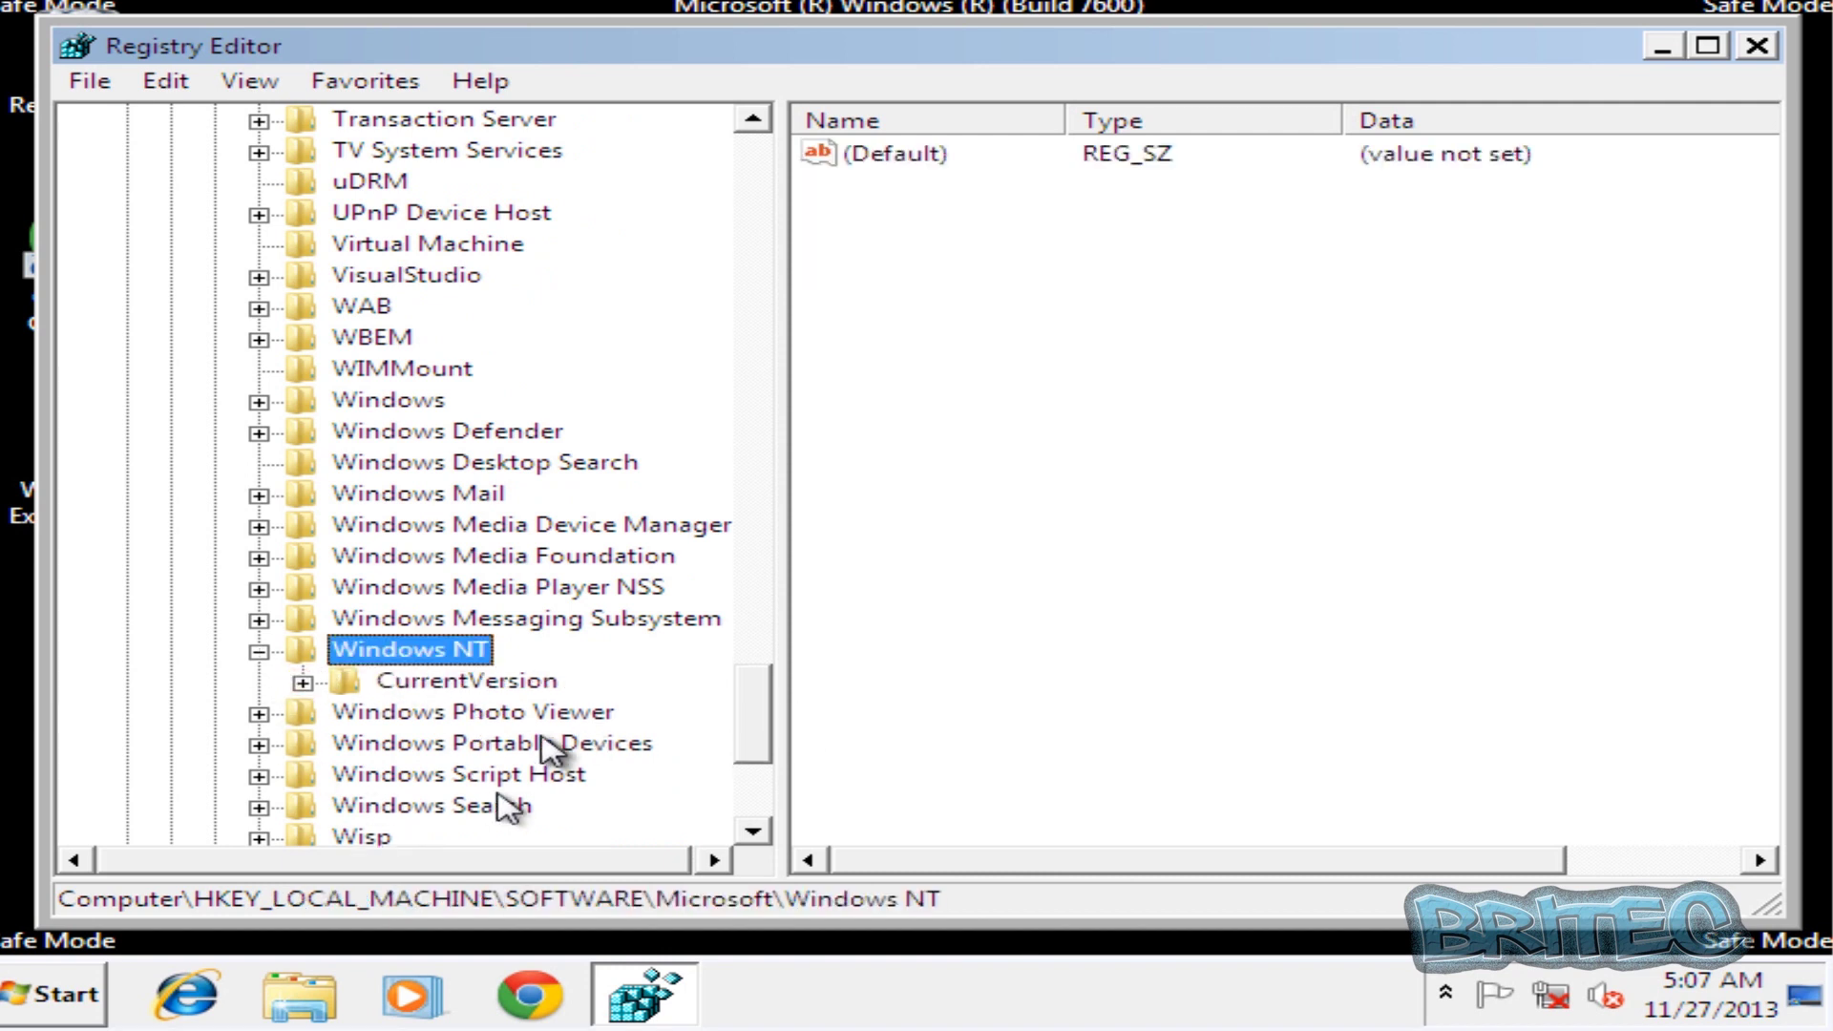
pyautogui.click(303, 684)
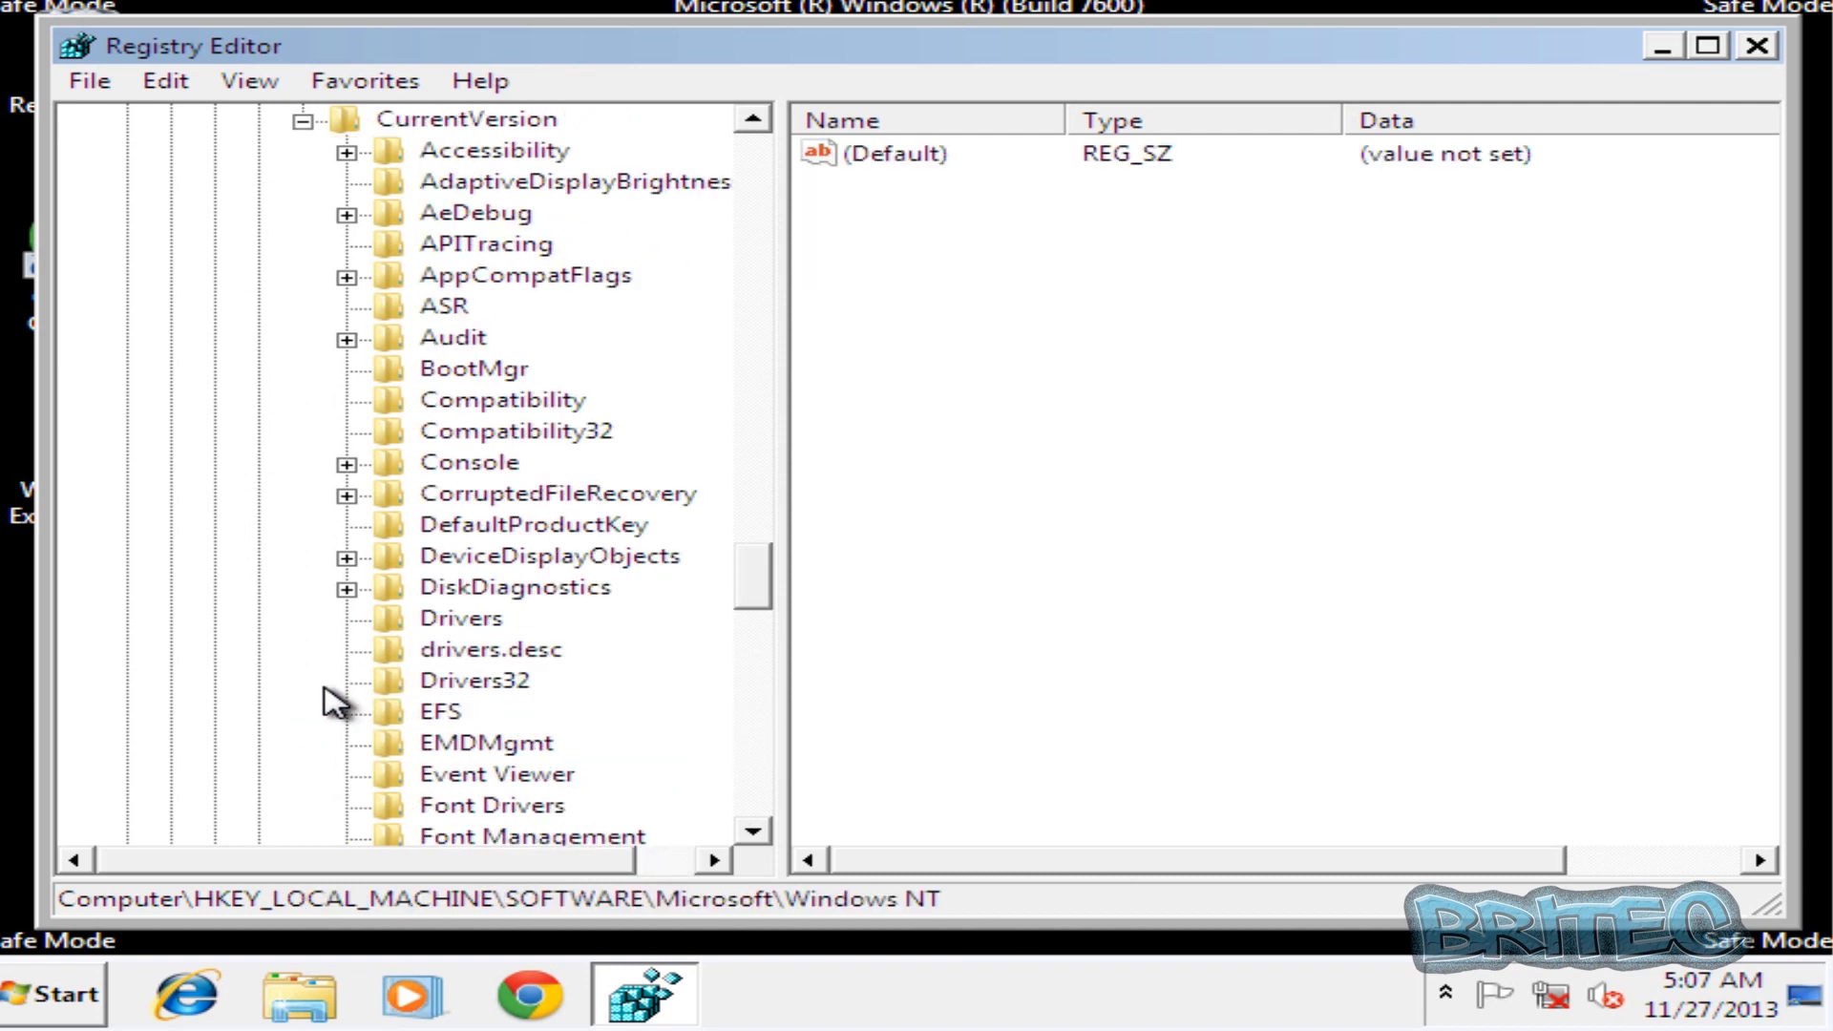
pyautogui.moveTo(759, 562); pyautogui.dragTo(769, 635)
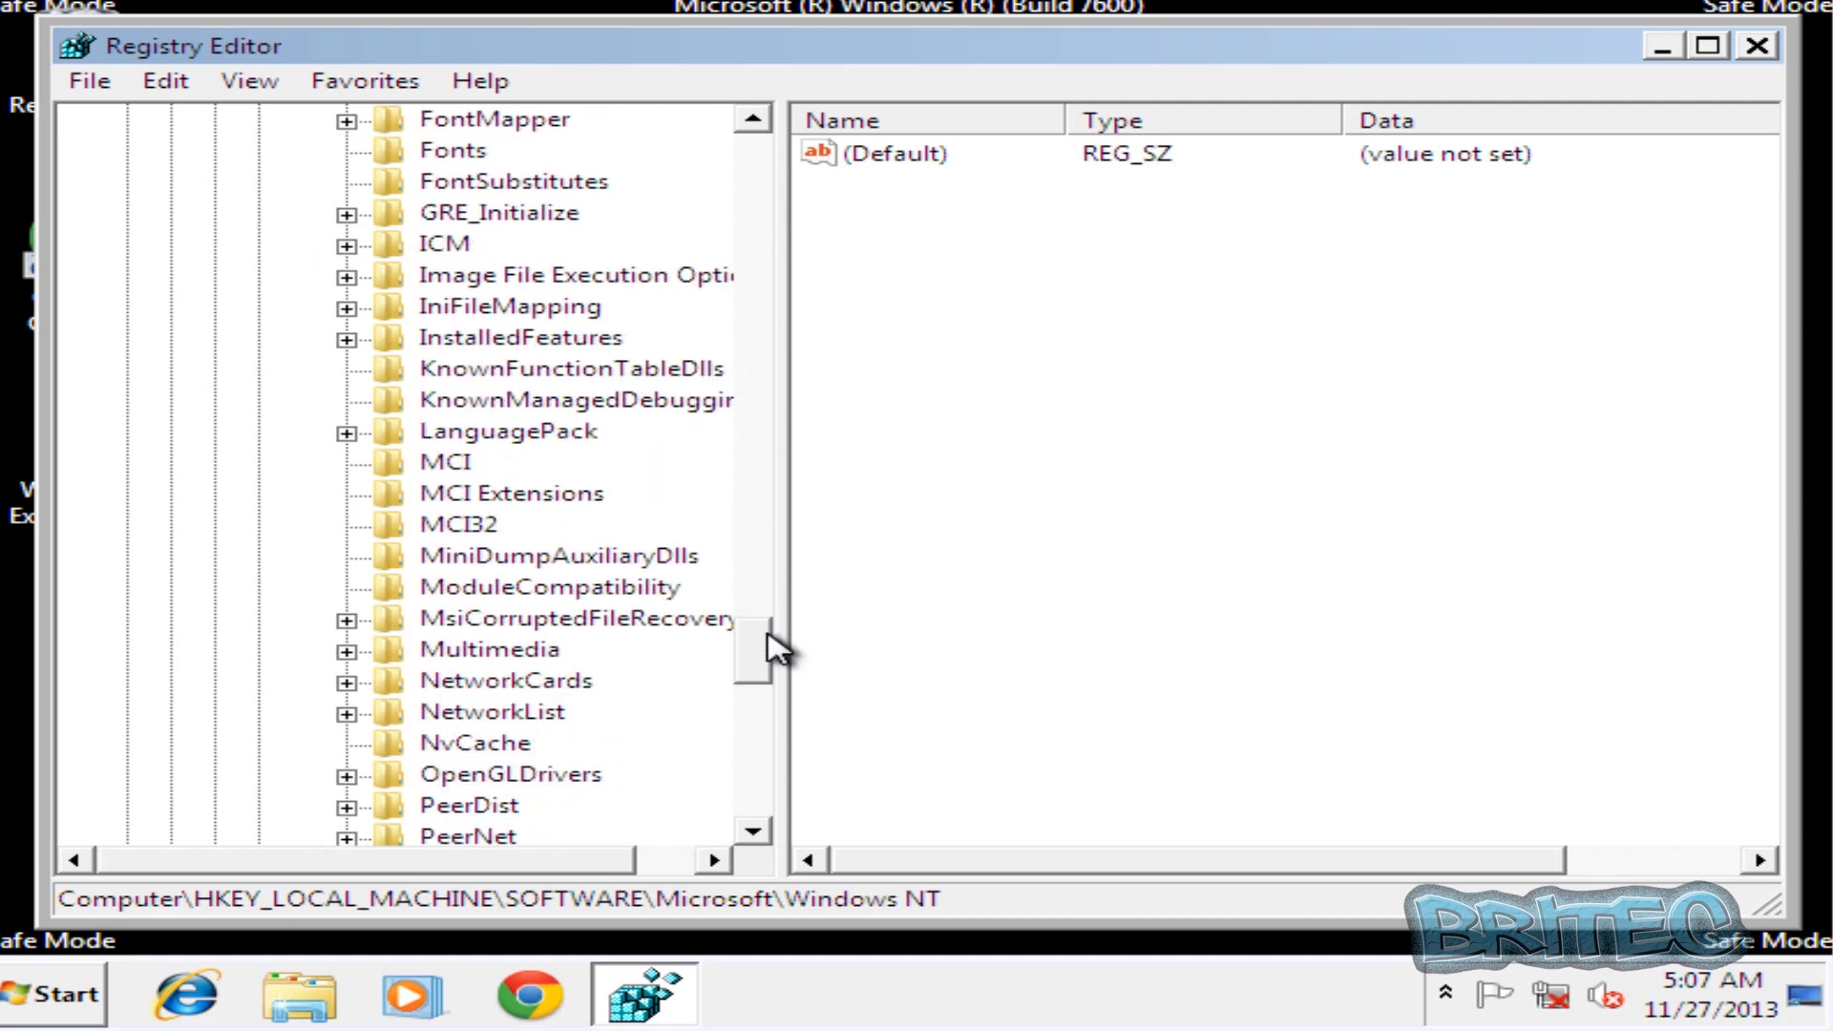
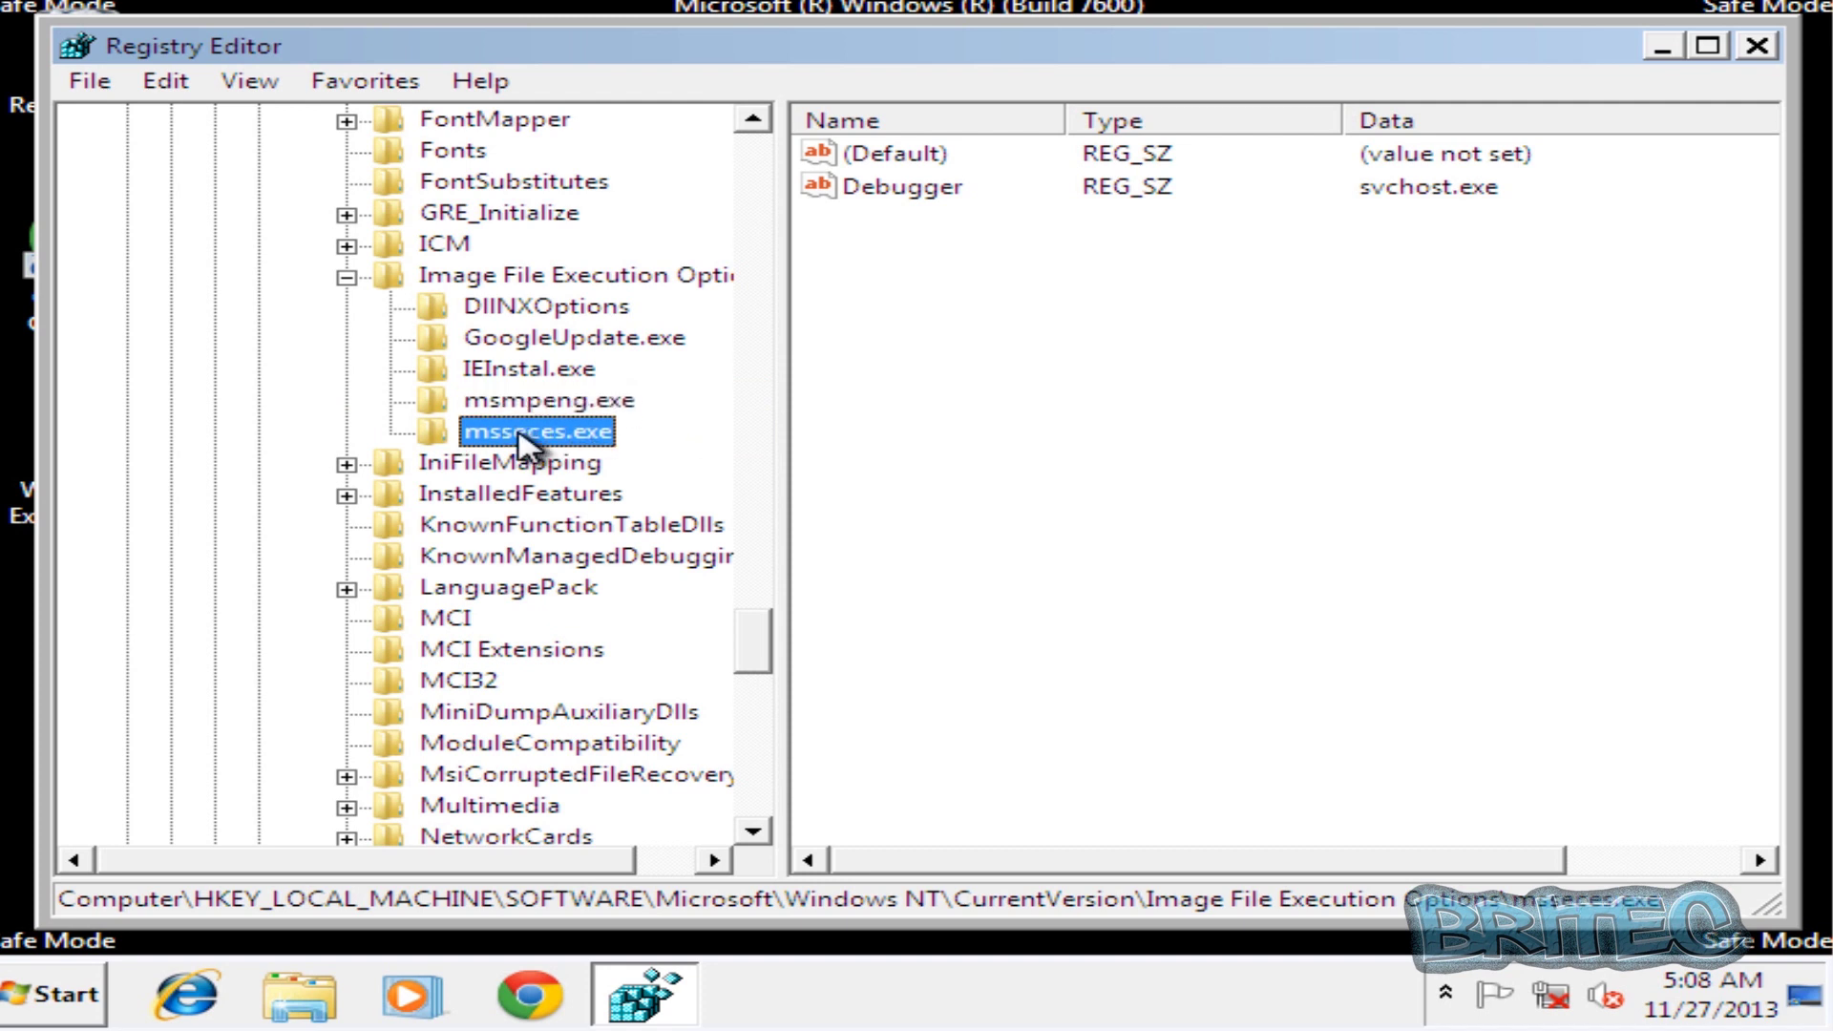
# Delete the msseces.exe and msmpeng.exe subkeys from the Image File Execution Options key
pyautogui.press('Delete')
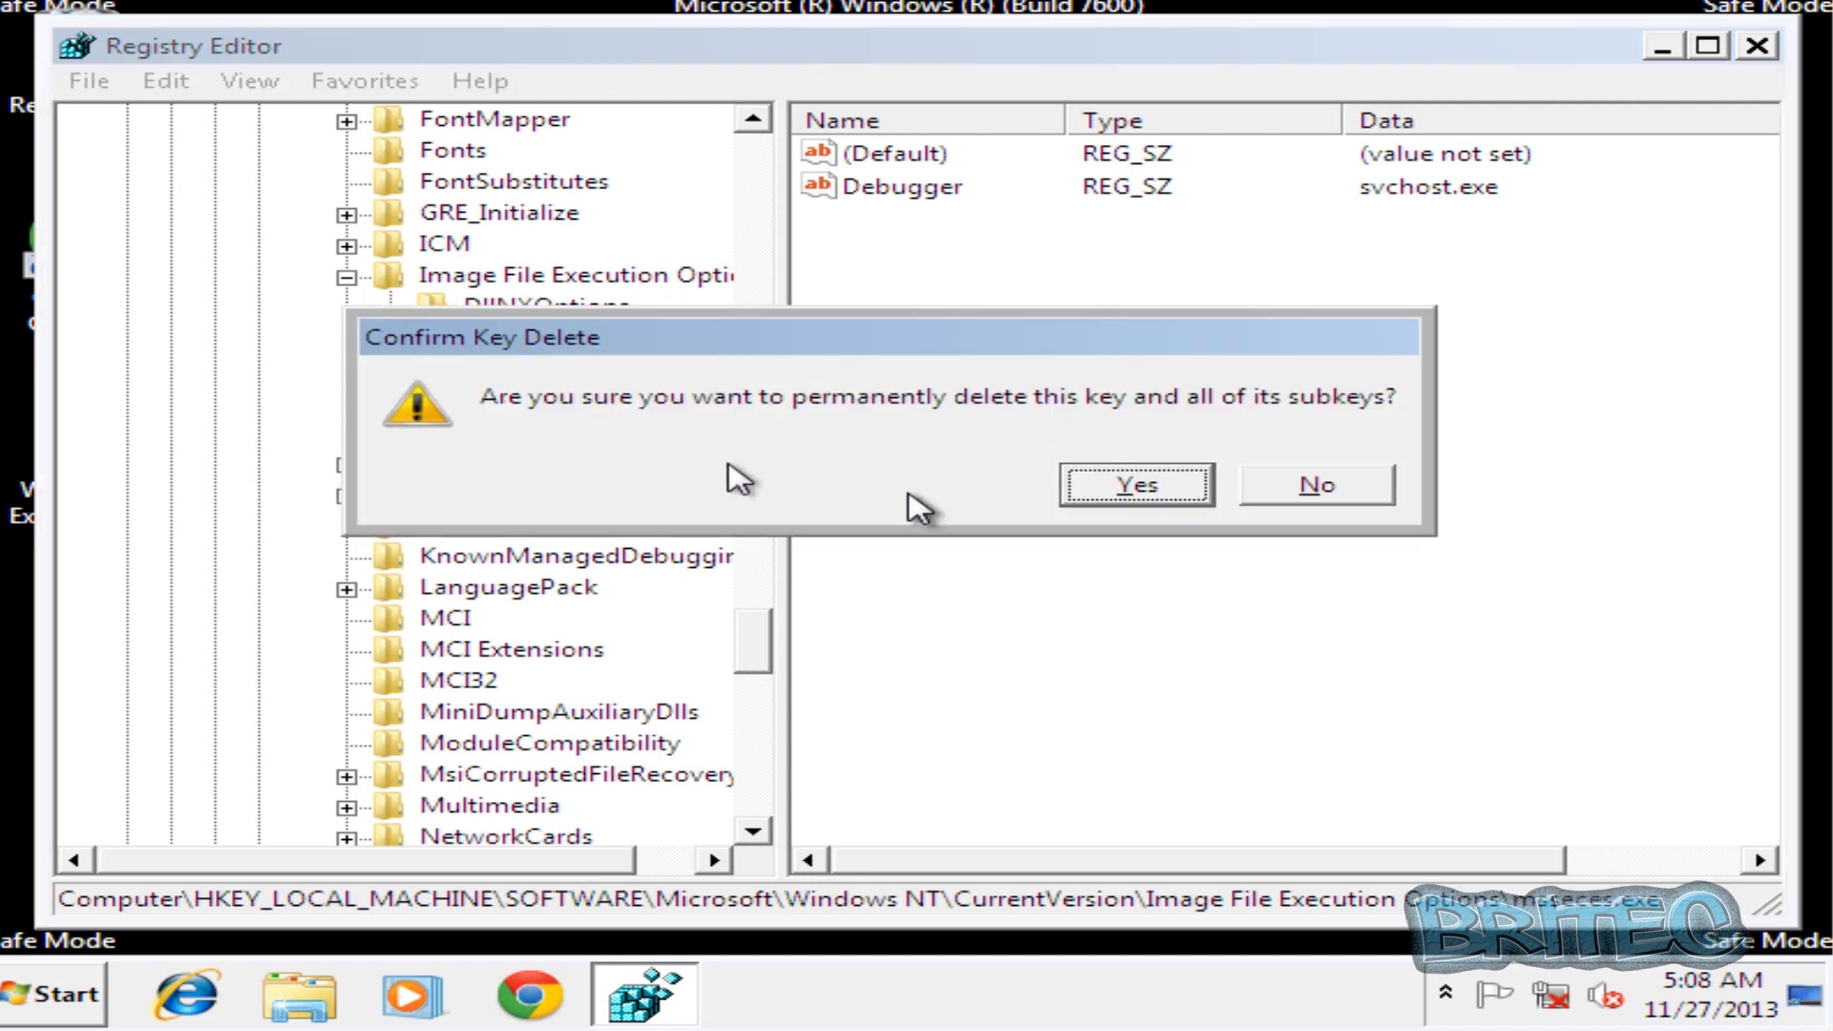
pyautogui.click(1137, 489)
pyautogui.press('Delete')
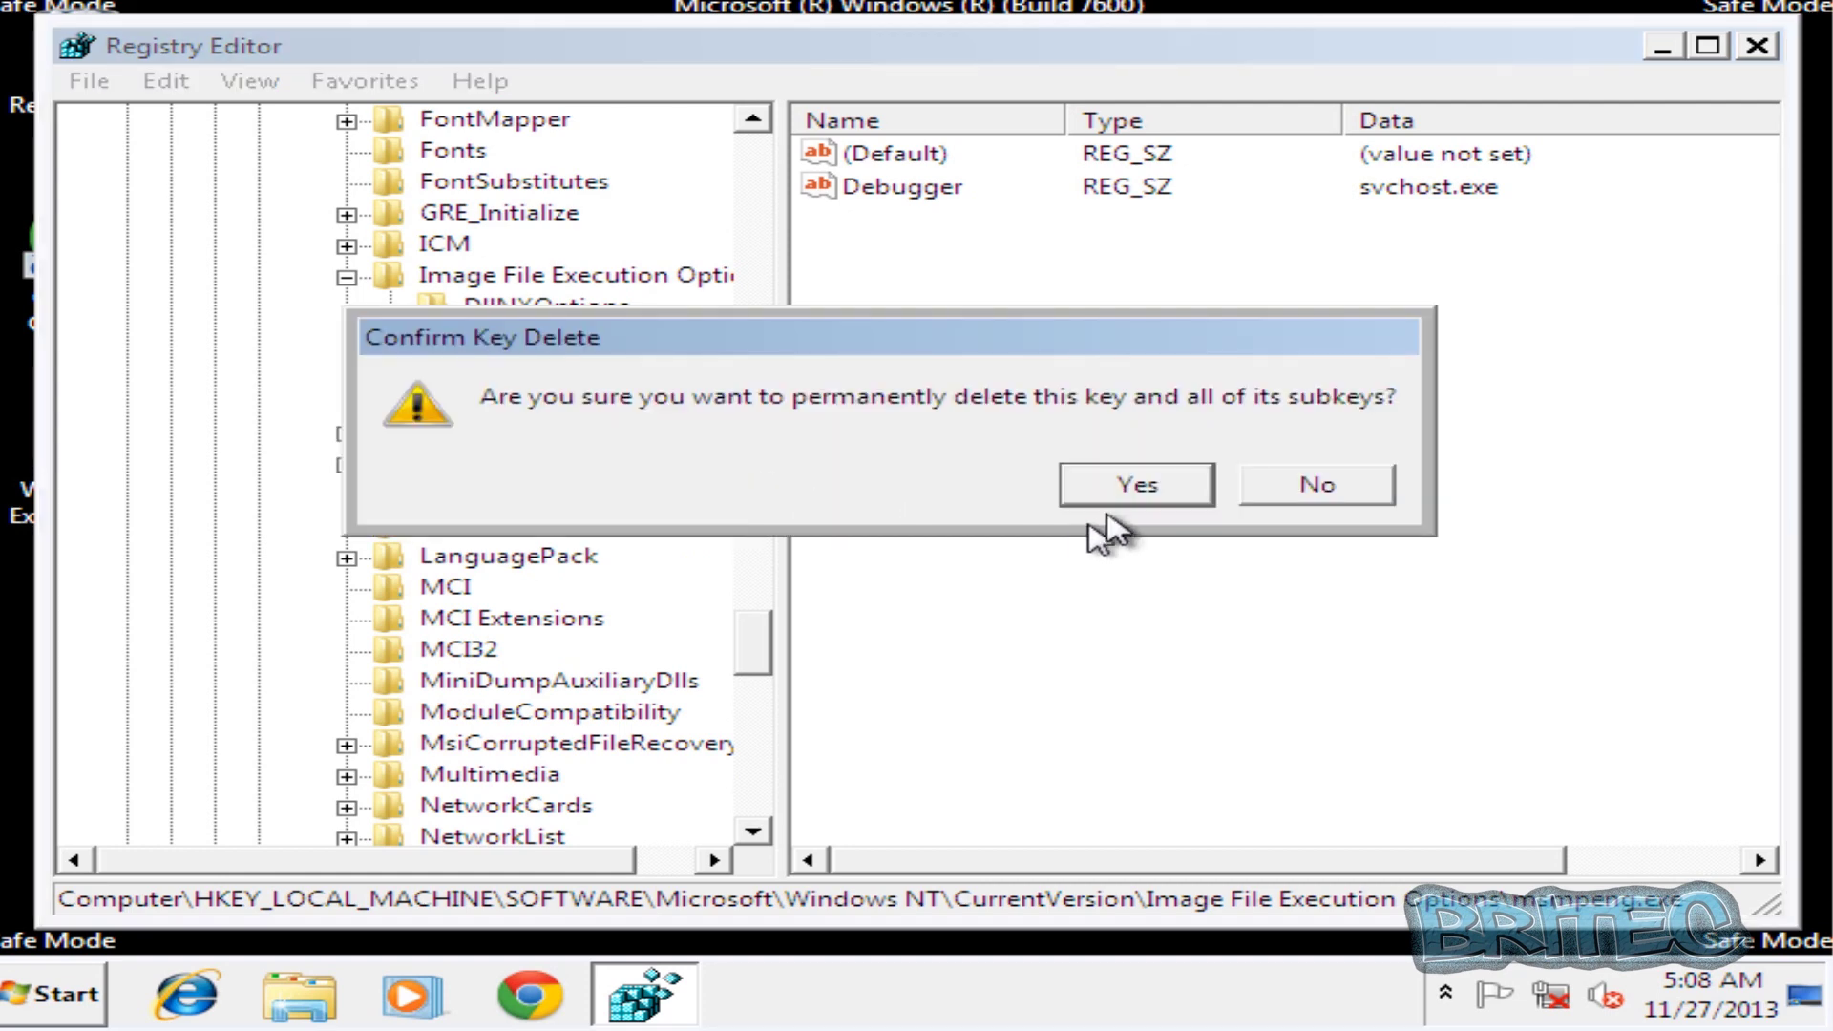
pyautogui.click(1138, 490)
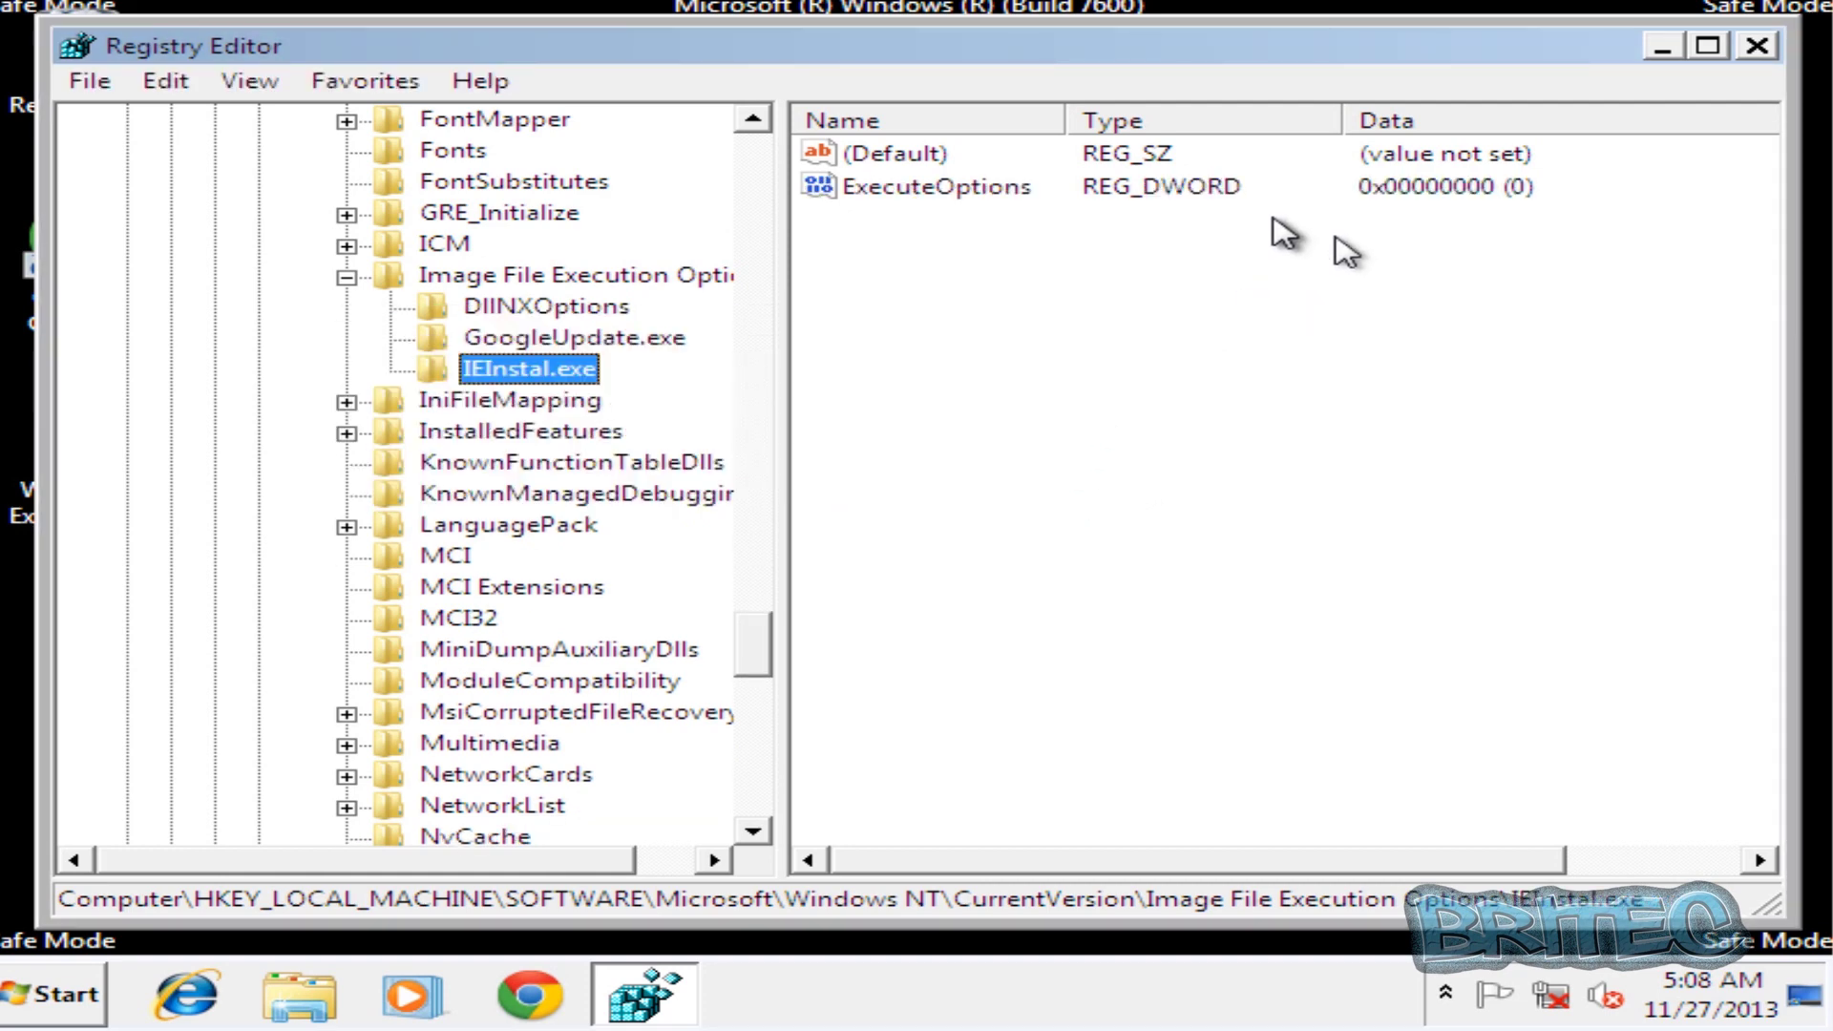
# Collapse Image File Execution Options and check the Shell and Userinit values in the Winlogon key under HKEY_LOCAL_MACHINE's Windows NT\CurrentVersion
pyautogui.click(347, 277)
pyautogui.moveTo(764, 635); pyautogui.dragTo(757, 552)
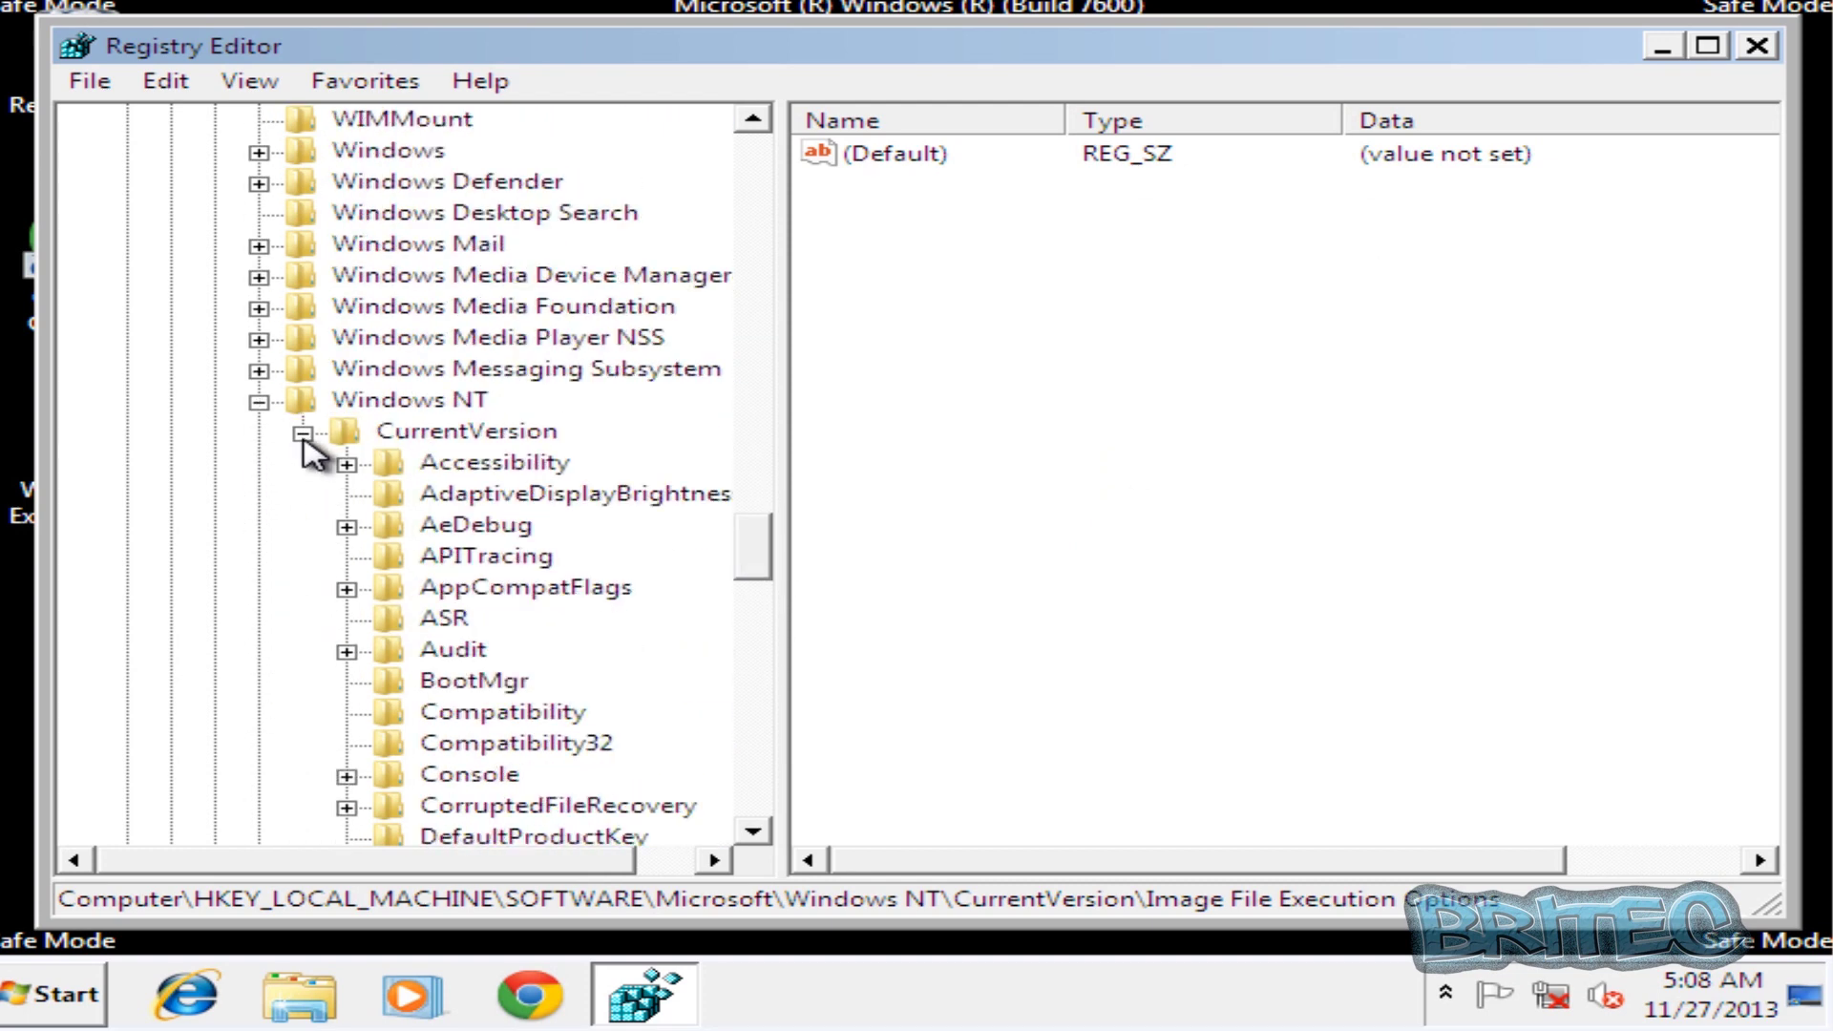
pyautogui.moveTo(767, 535); pyautogui.dragTo(759, 719)
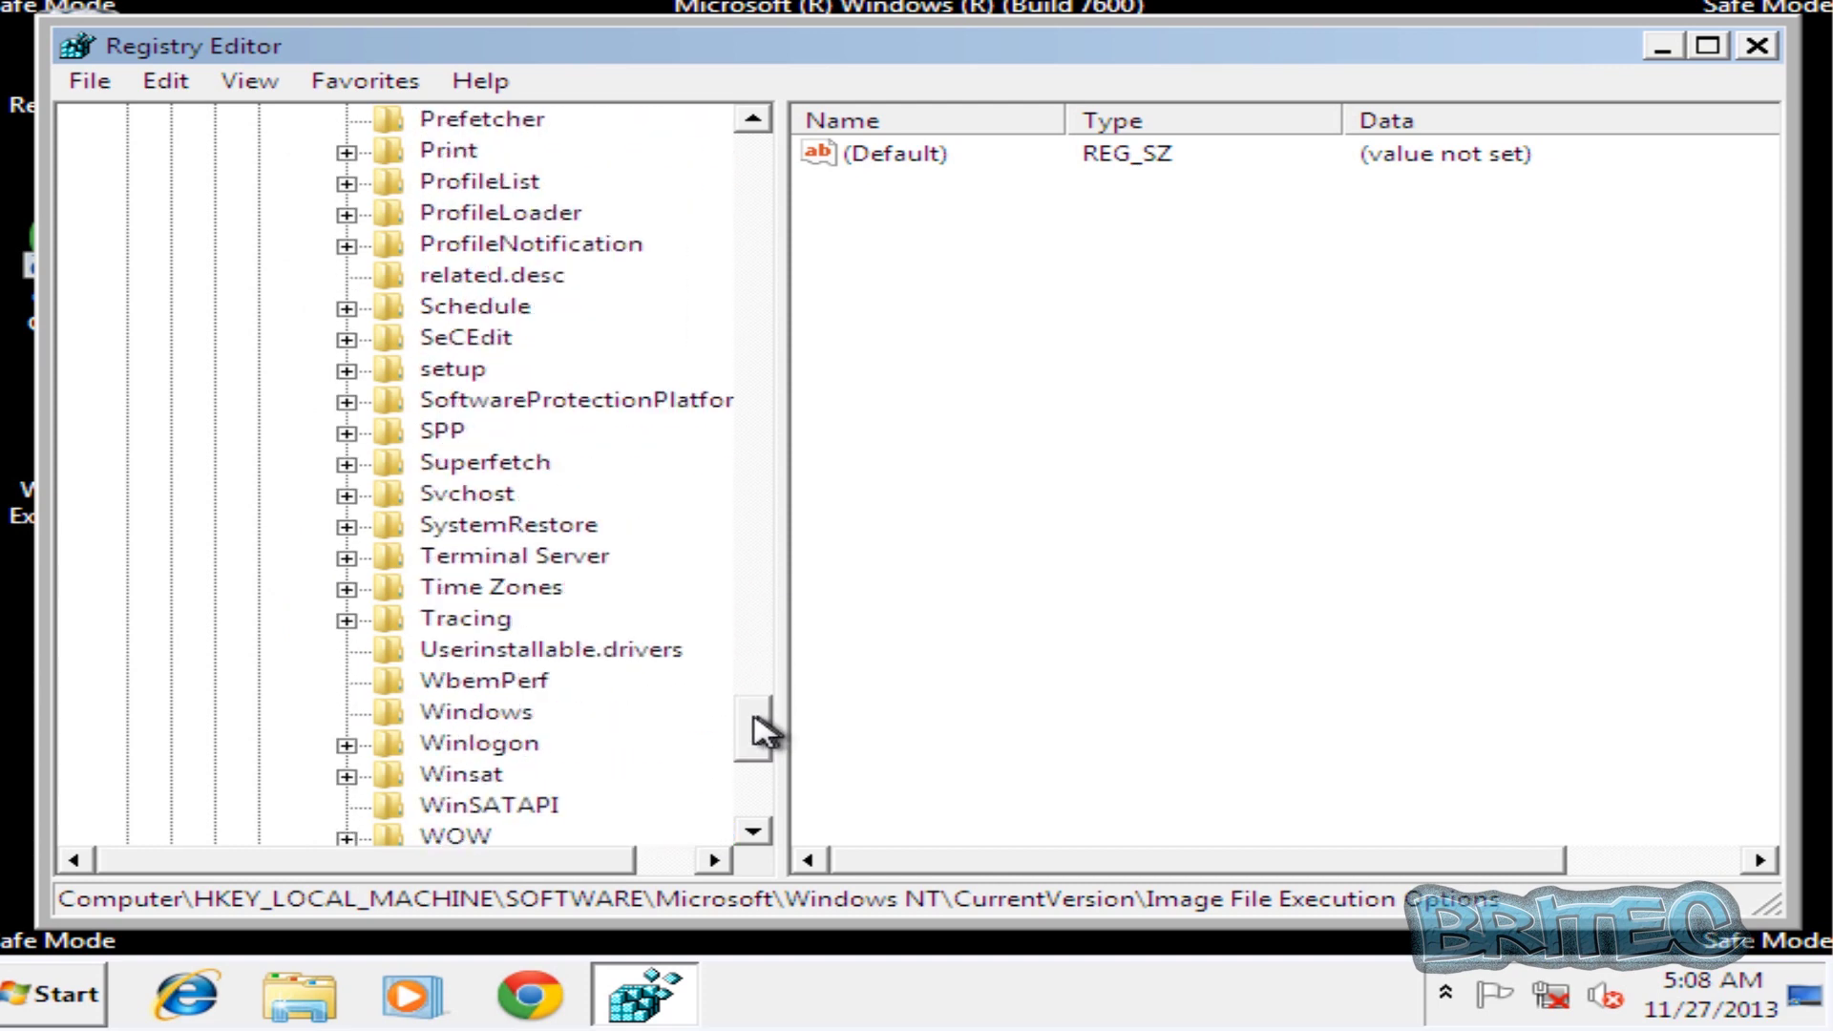
pyautogui.click(462, 747)
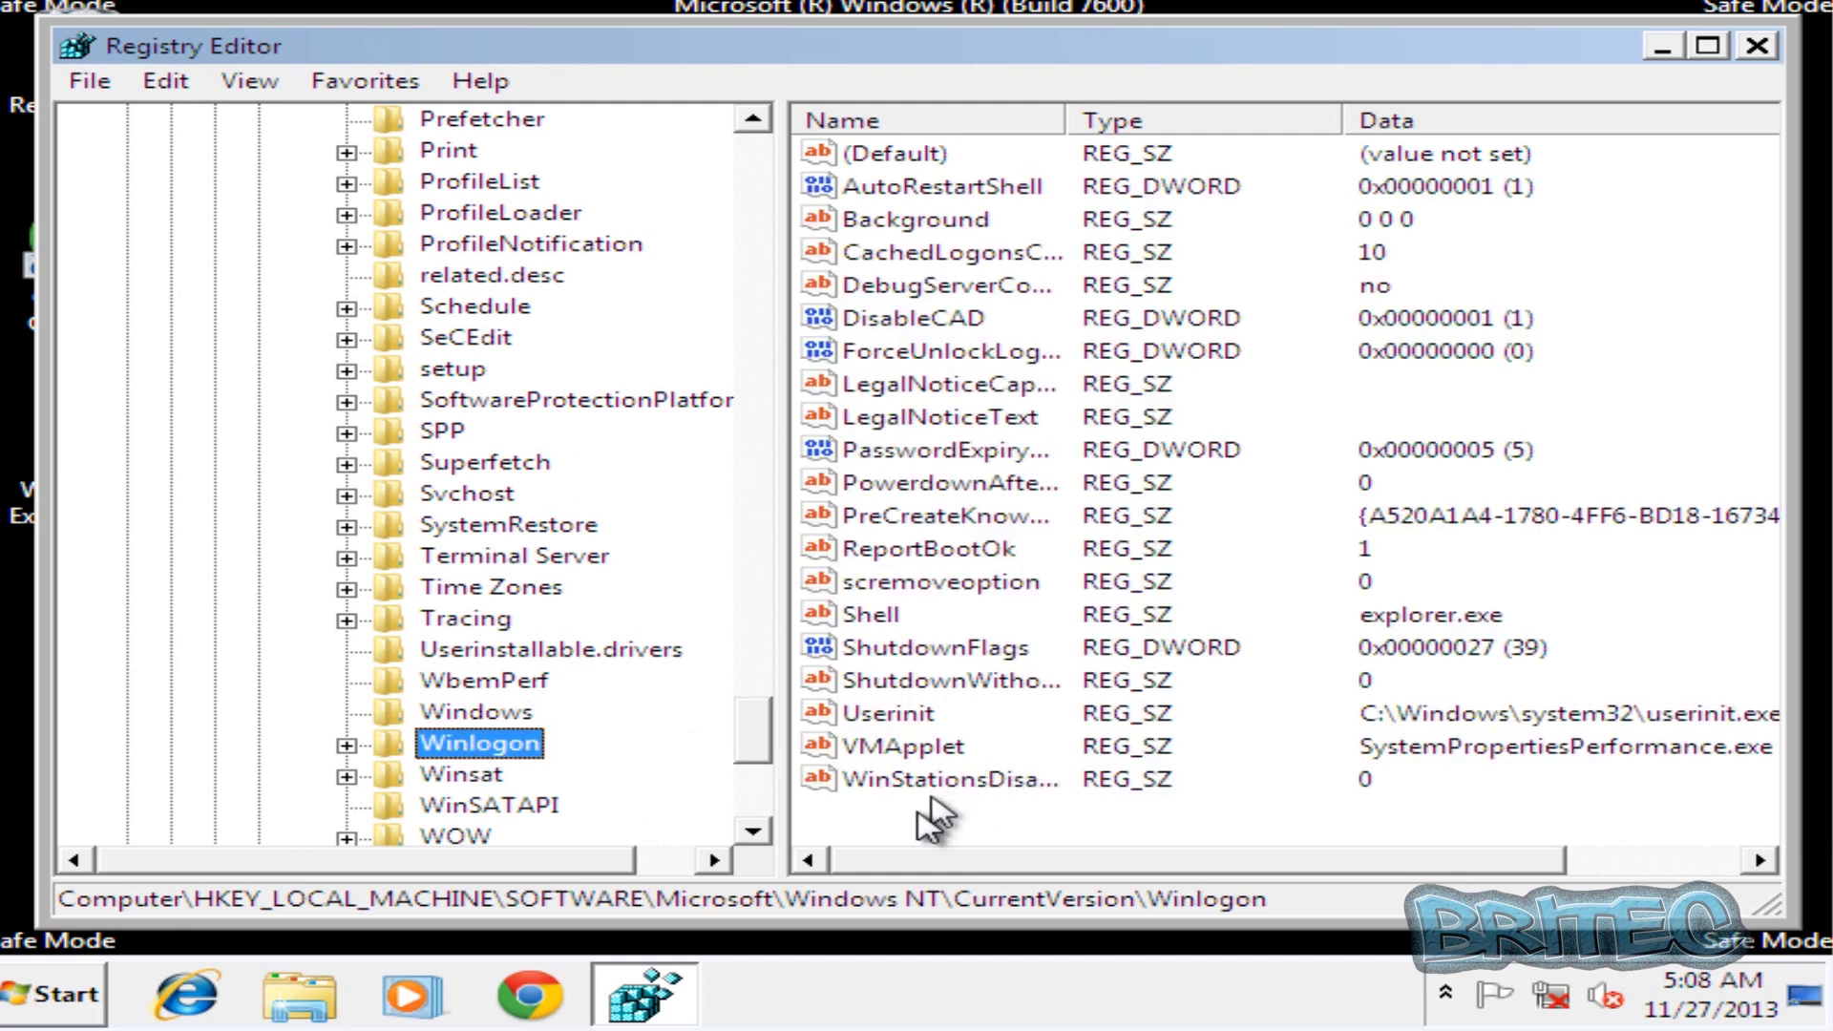
# Collapse Windows NT and check the Run key under HKEY_LOCAL_MACHINE\SOFTWARE\Microsoft\Windows\CurrentVersion for malicious startup entries
pyautogui.moveTo(759, 740); pyautogui.dragTo(758, 530)
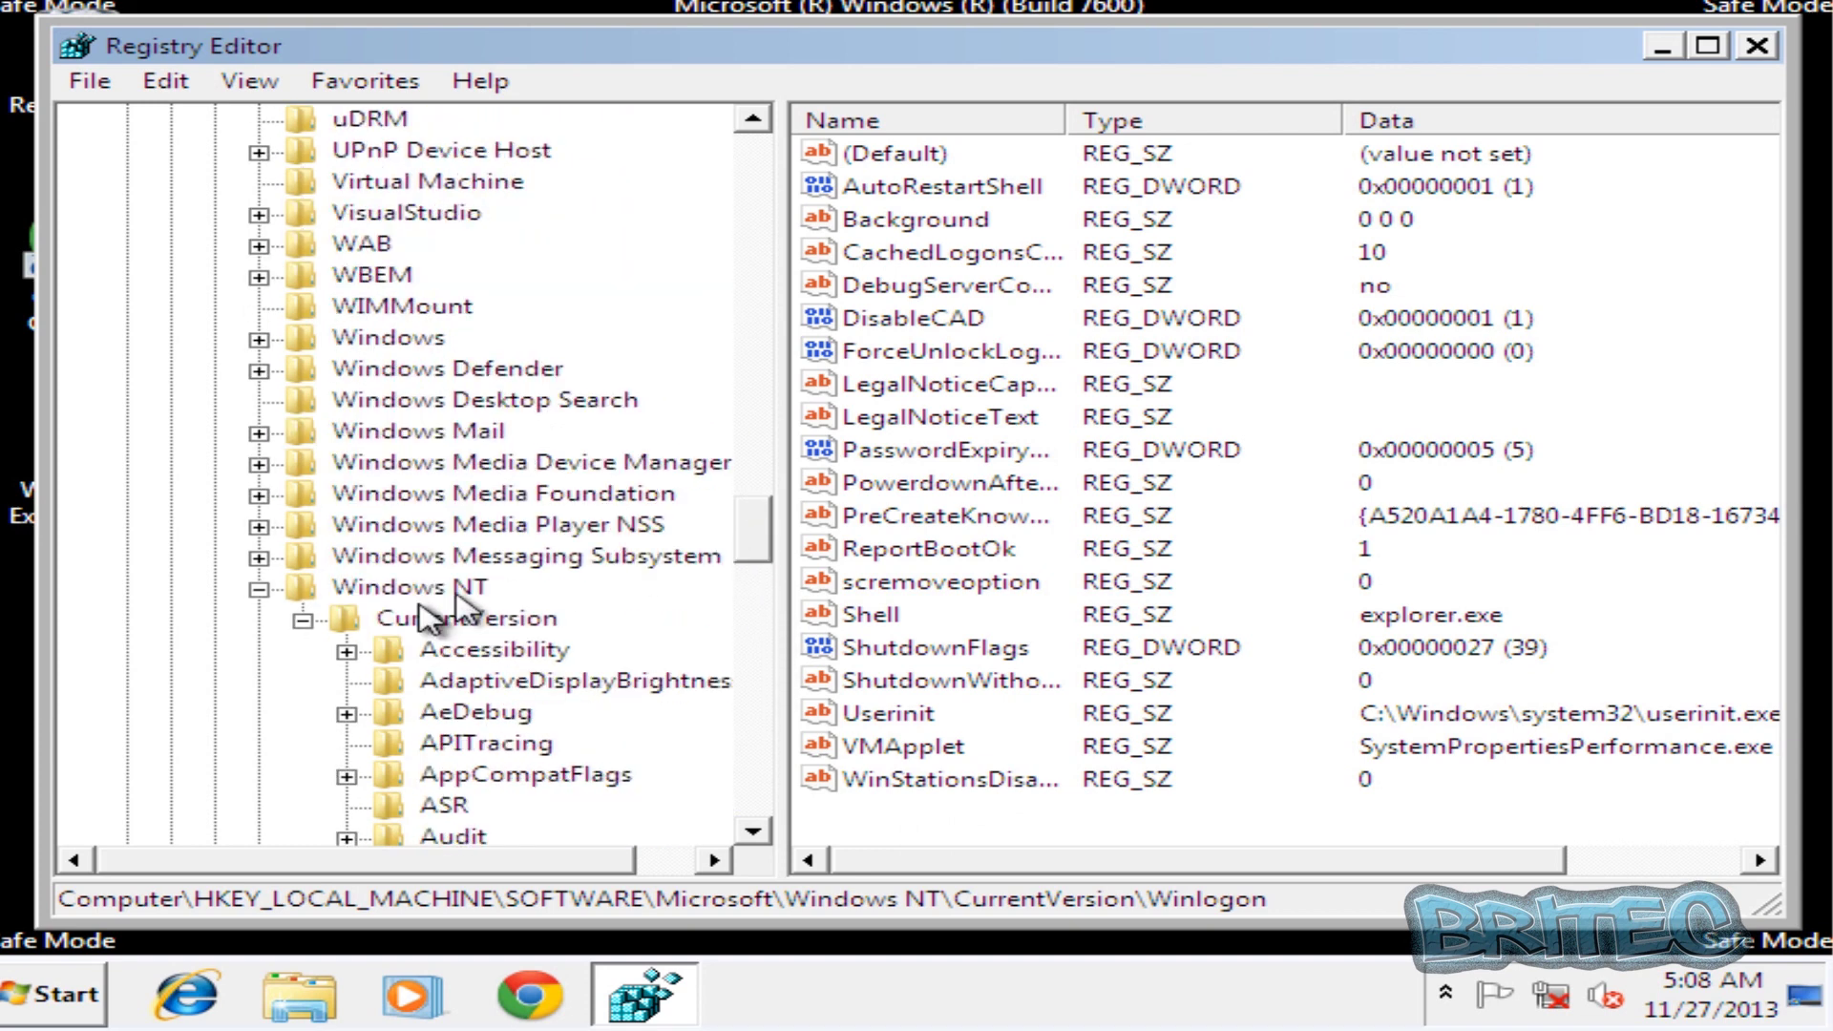
pyautogui.click(304, 621)
pyautogui.click(259, 590)
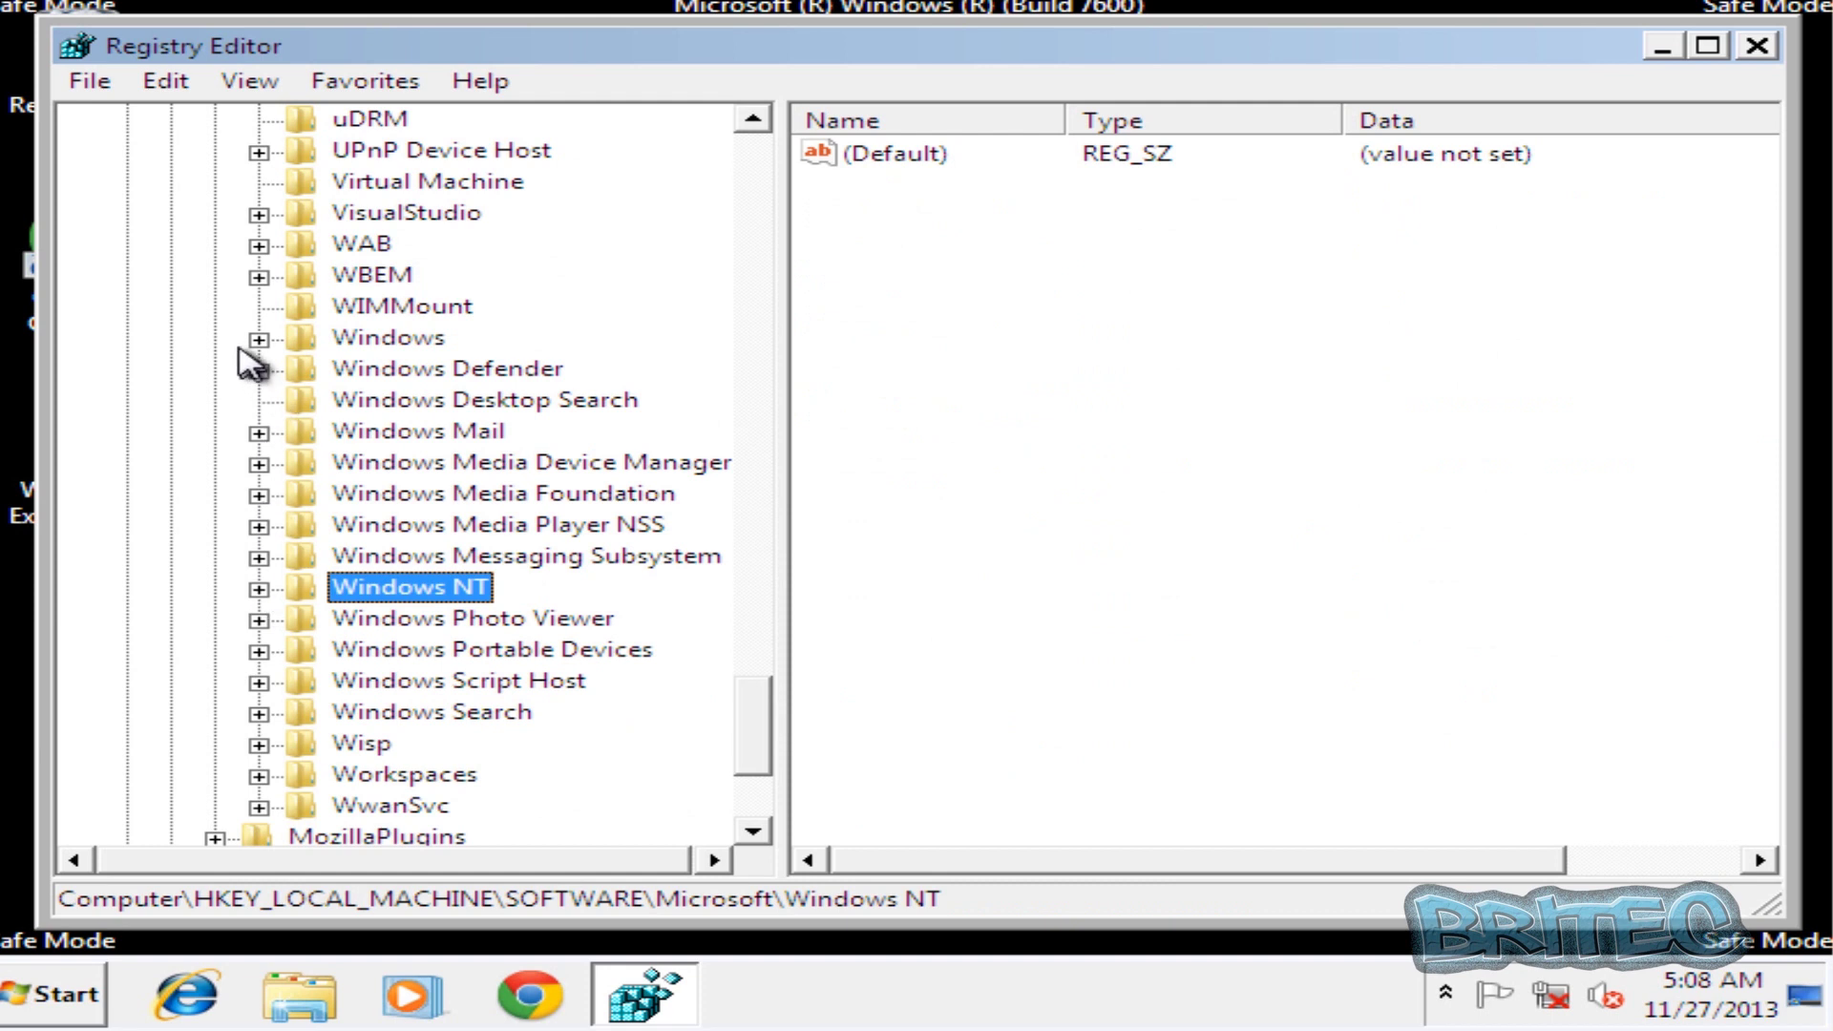
pyautogui.click(258, 339)
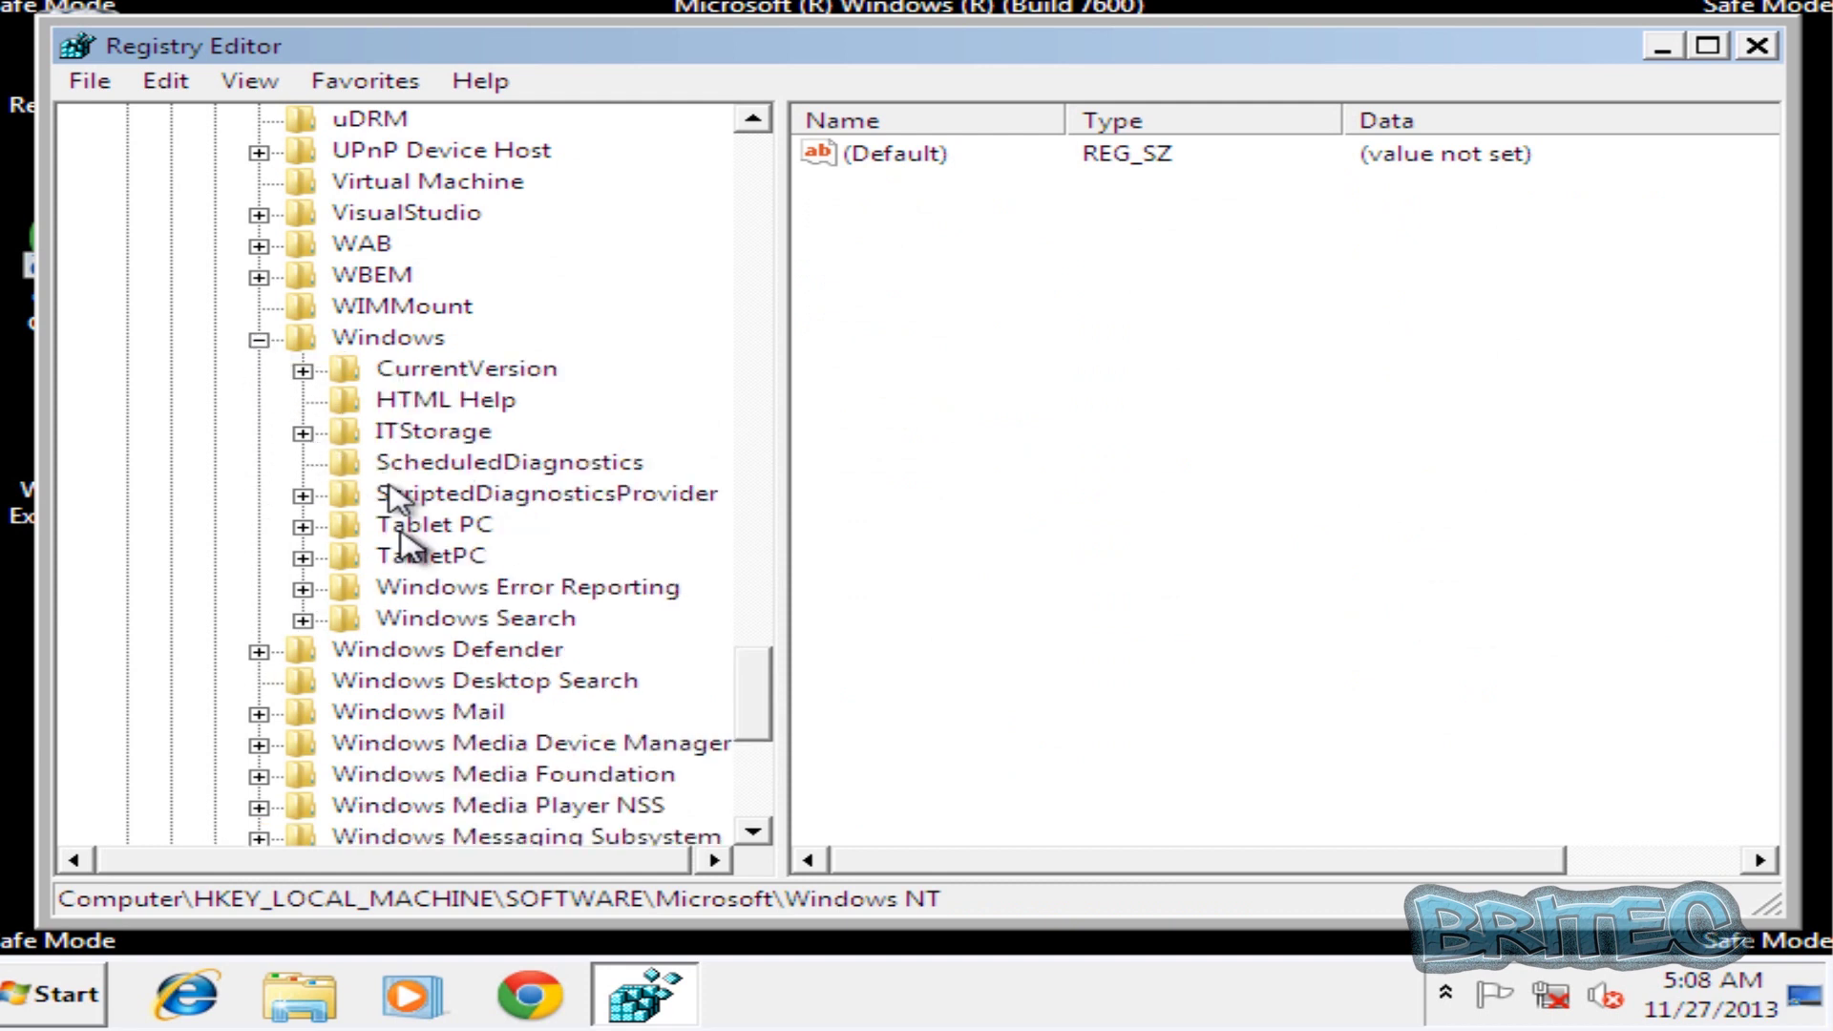
pyautogui.click(303, 370)
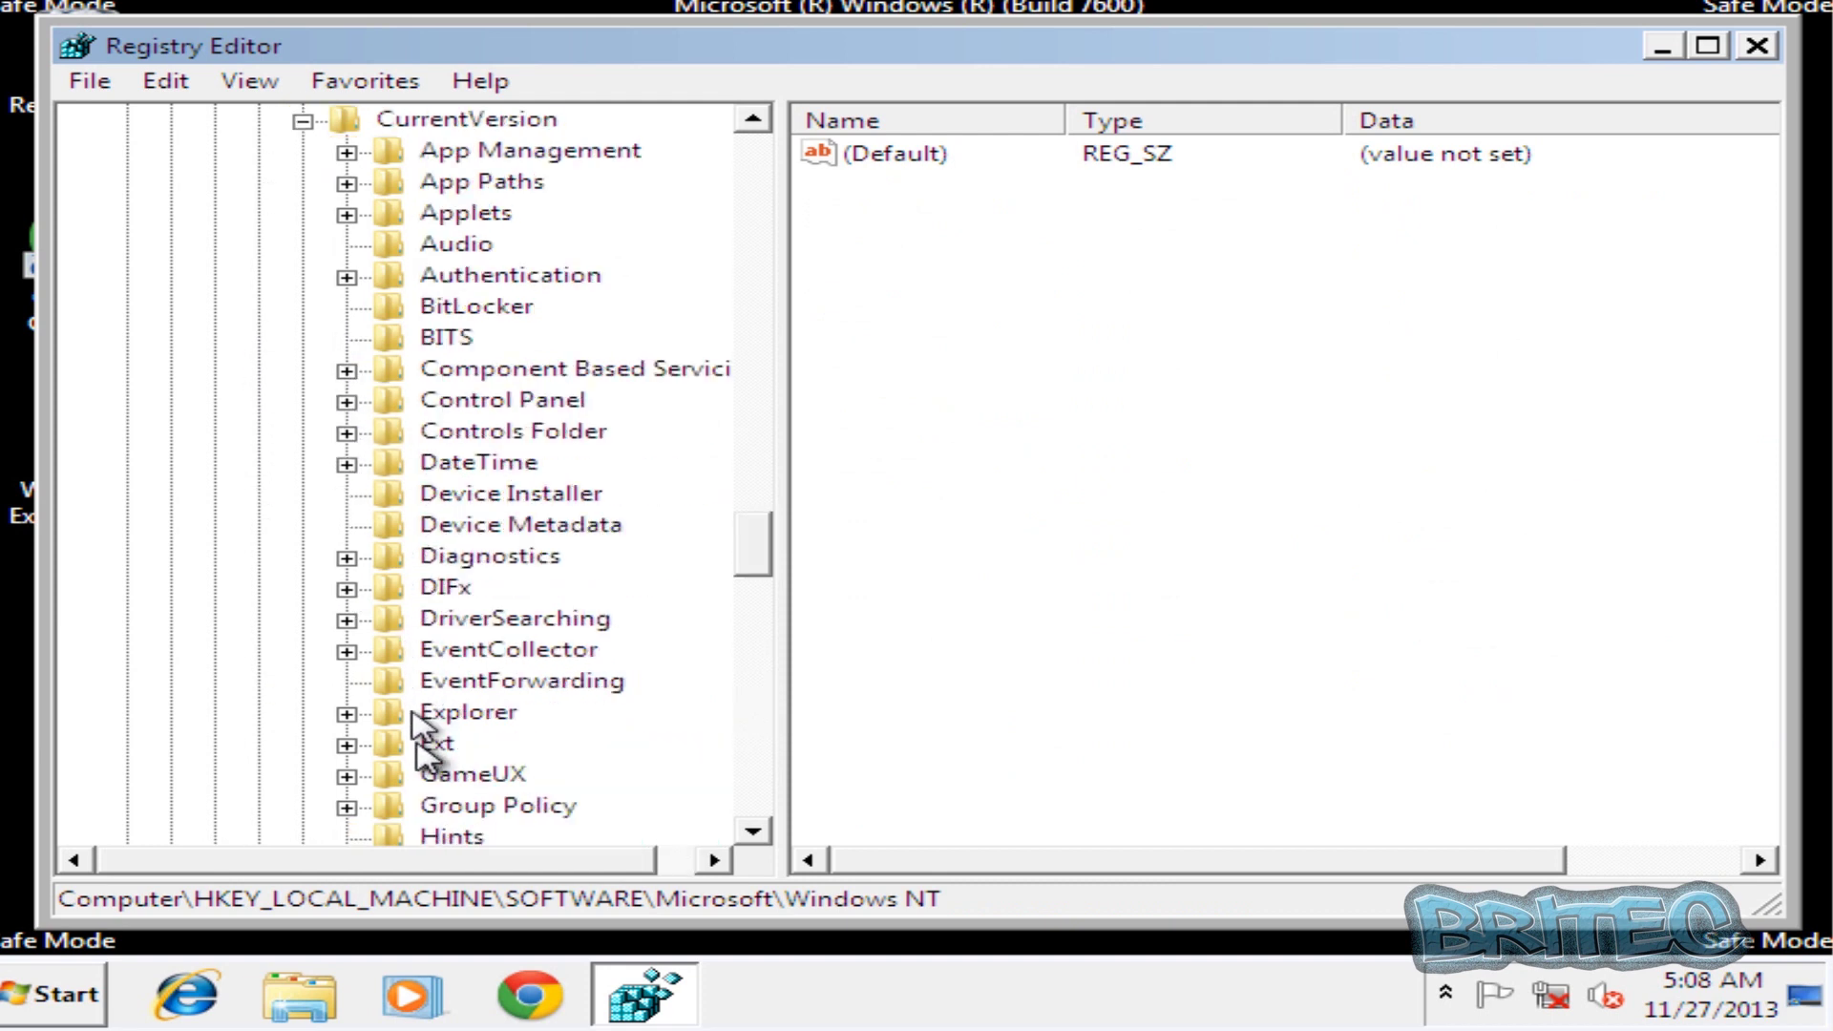
pyautogui.moveTo(759, 552); pyautogui.dragTo(761, 663)
pyautogui.click(442, 465)
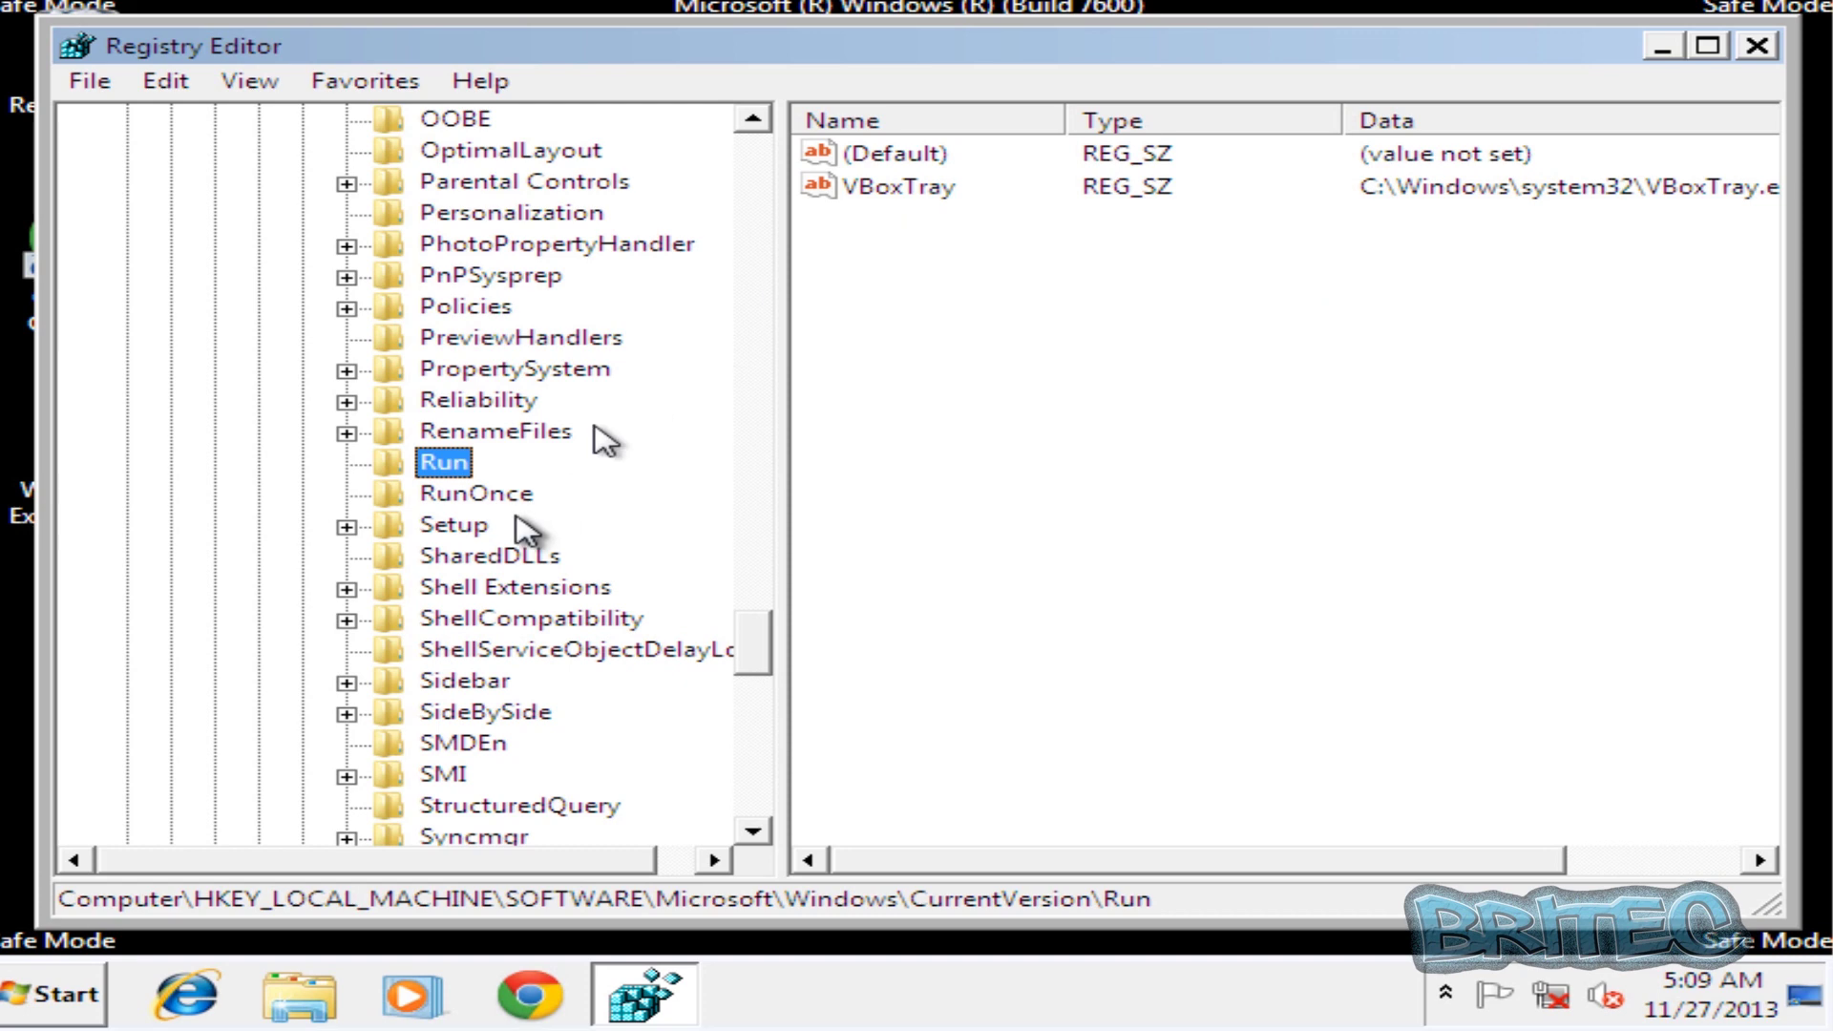
# Collapse the CurrentVersion, Windows, Microsoft and SOFTWARE keys and the HKEY_LOCAL_MACHINE branch, and close Registry Editor
pyautogui.moveTo(761, 647); pyautogui.dragTo(778, 511)
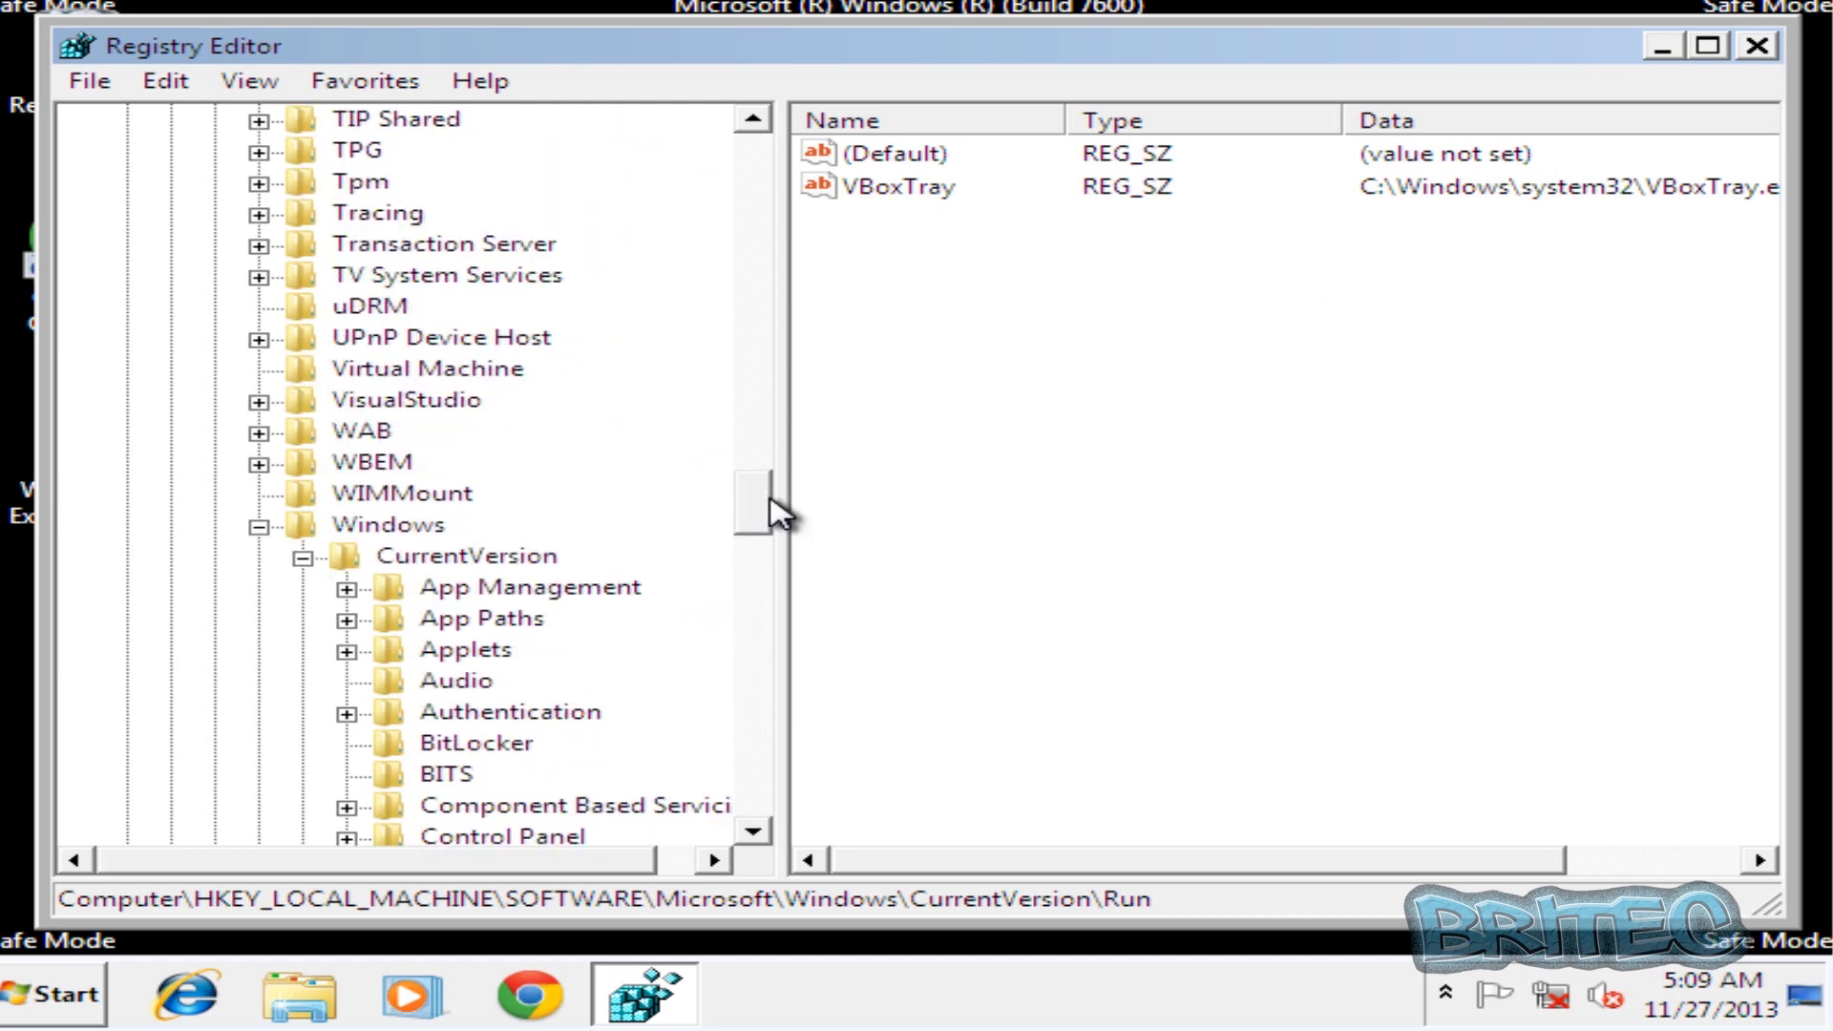
pyautogui.click(298, 558)
pyautogui.click(259, 526)
pyautogui.moveTo(749, 721); pyautogui.dragTo(839, 213)
pyautogui.click(216, 465)
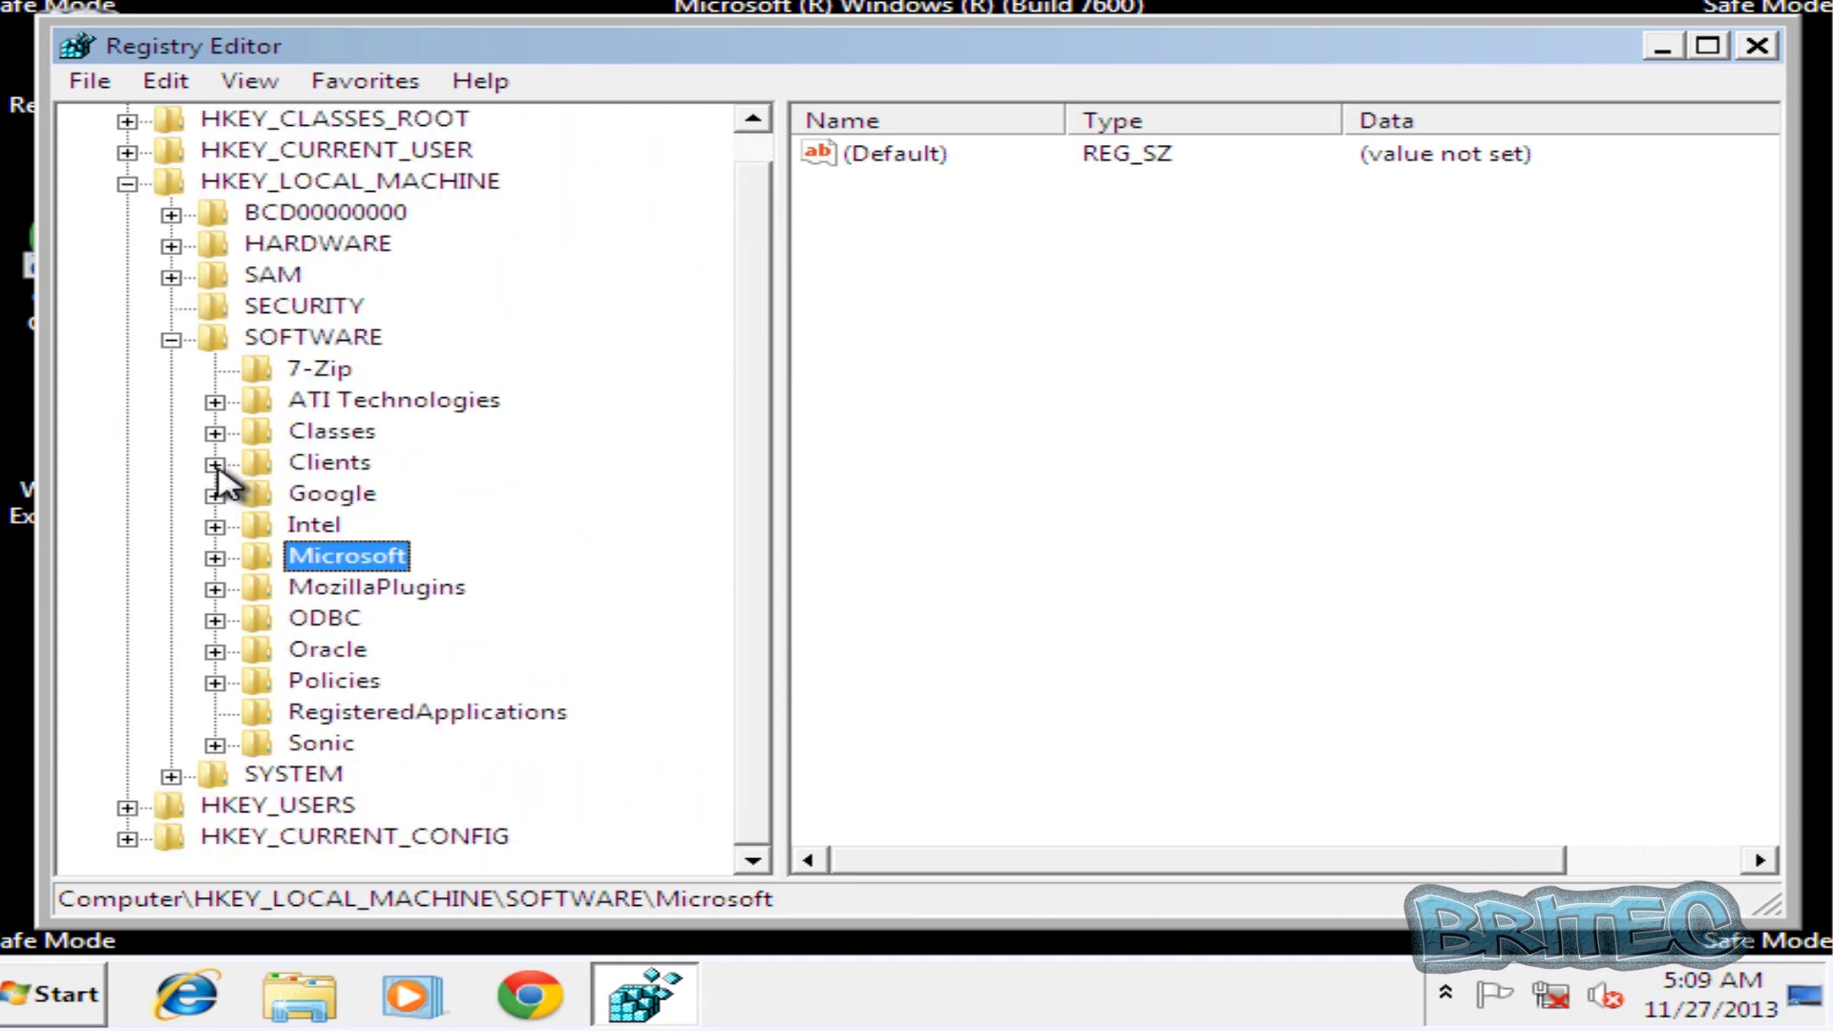
pyautogui.click(172, 341)
pyautogui.click(127, 214)
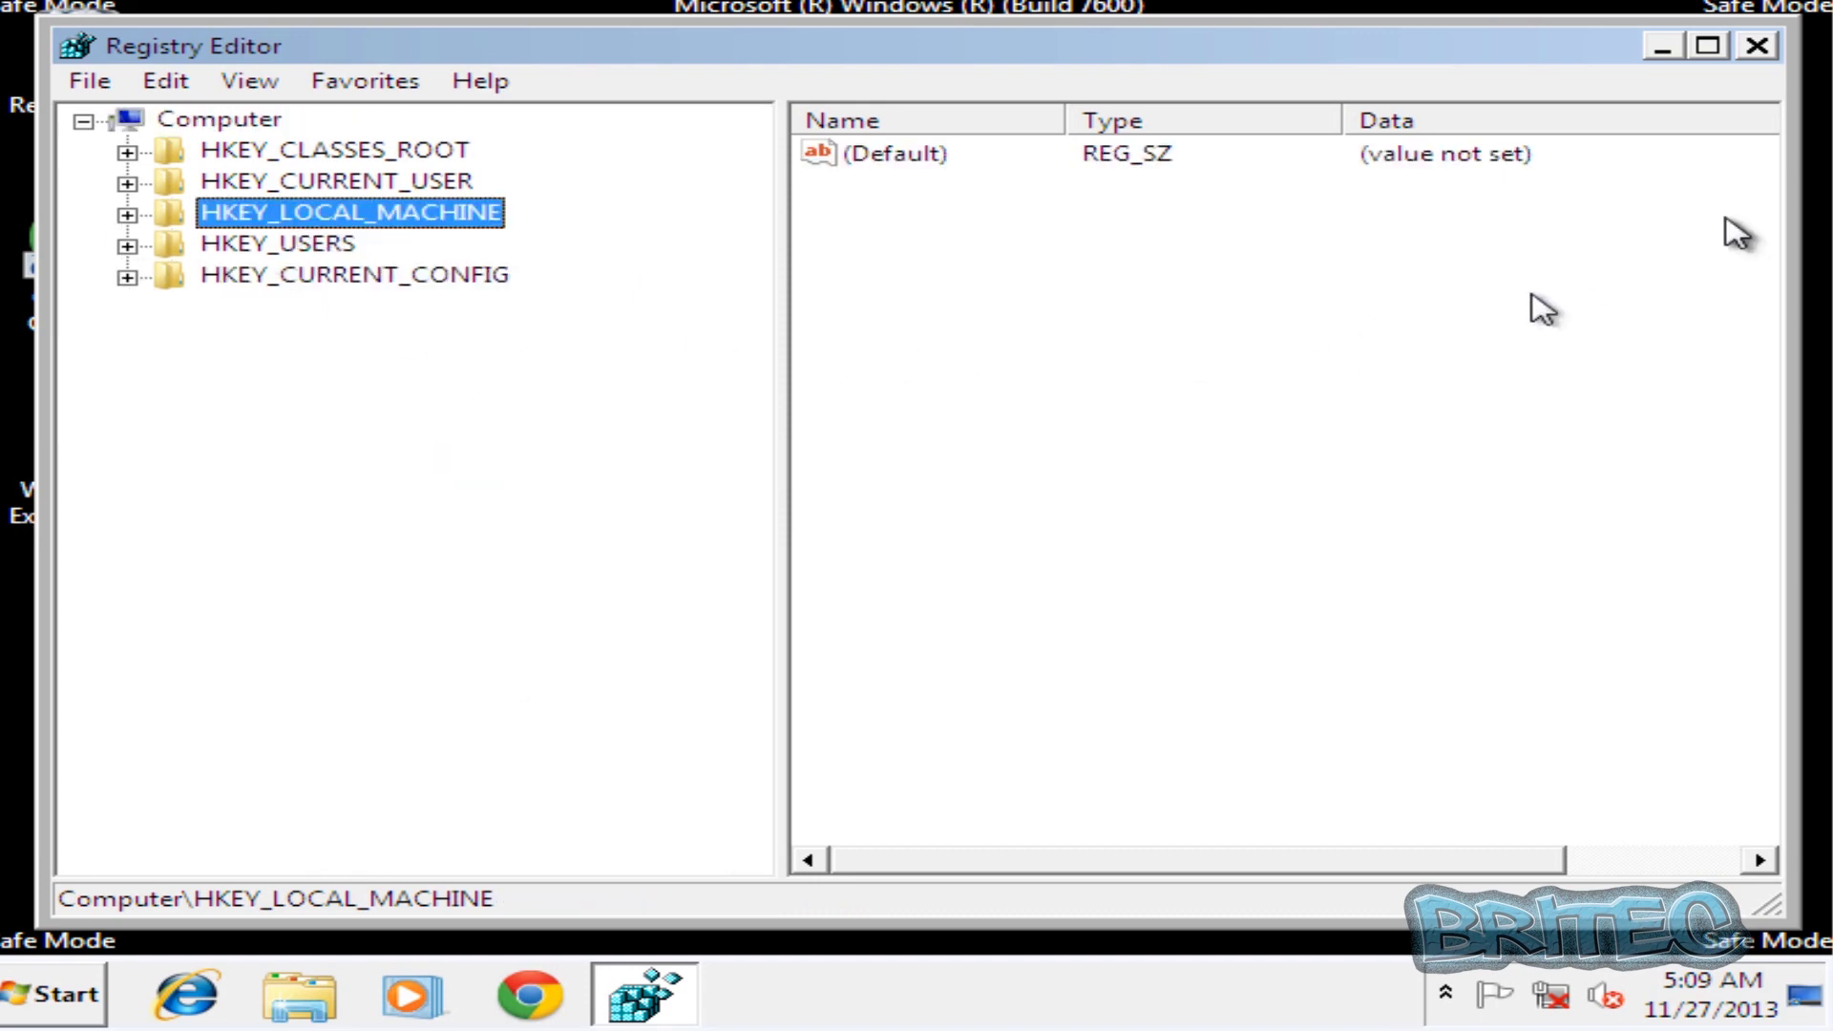
pyautogui.click(1758, 47)
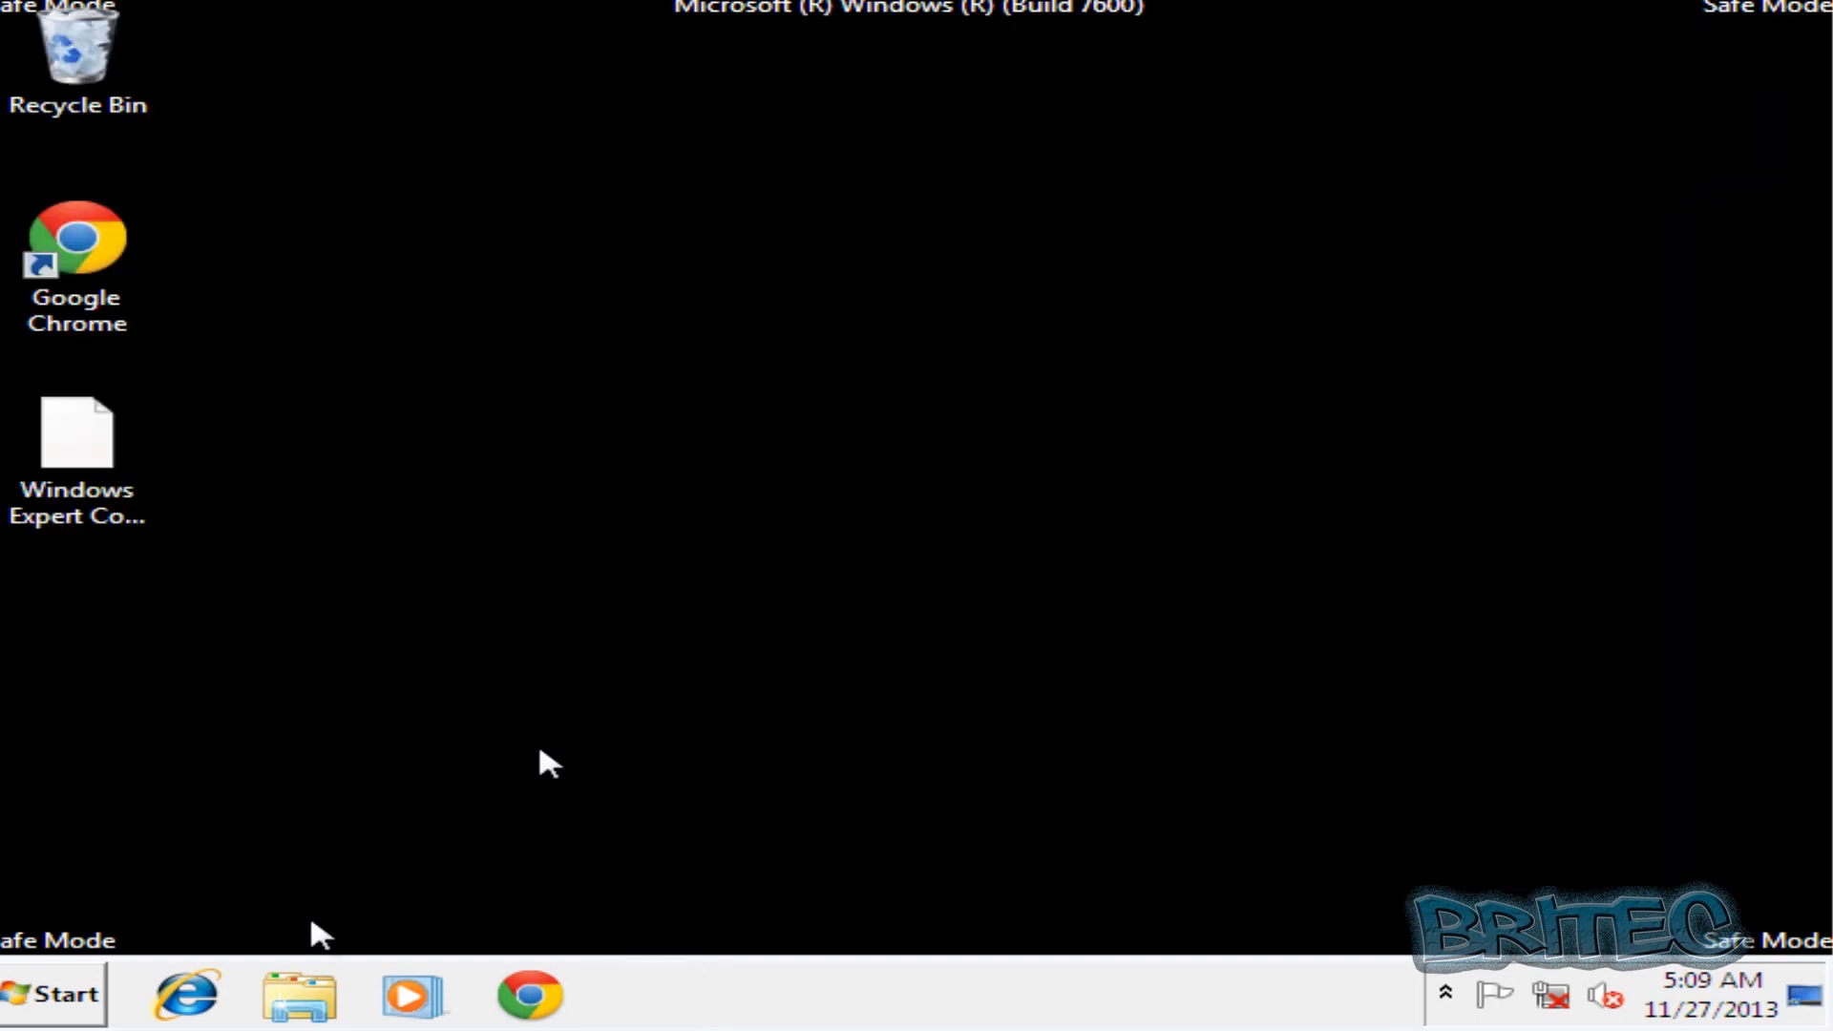
# Restart the computer to leave Safe Mode and boot Windows normally
pyautogui.click(13, 987)
pyautogui.click(781, 917)
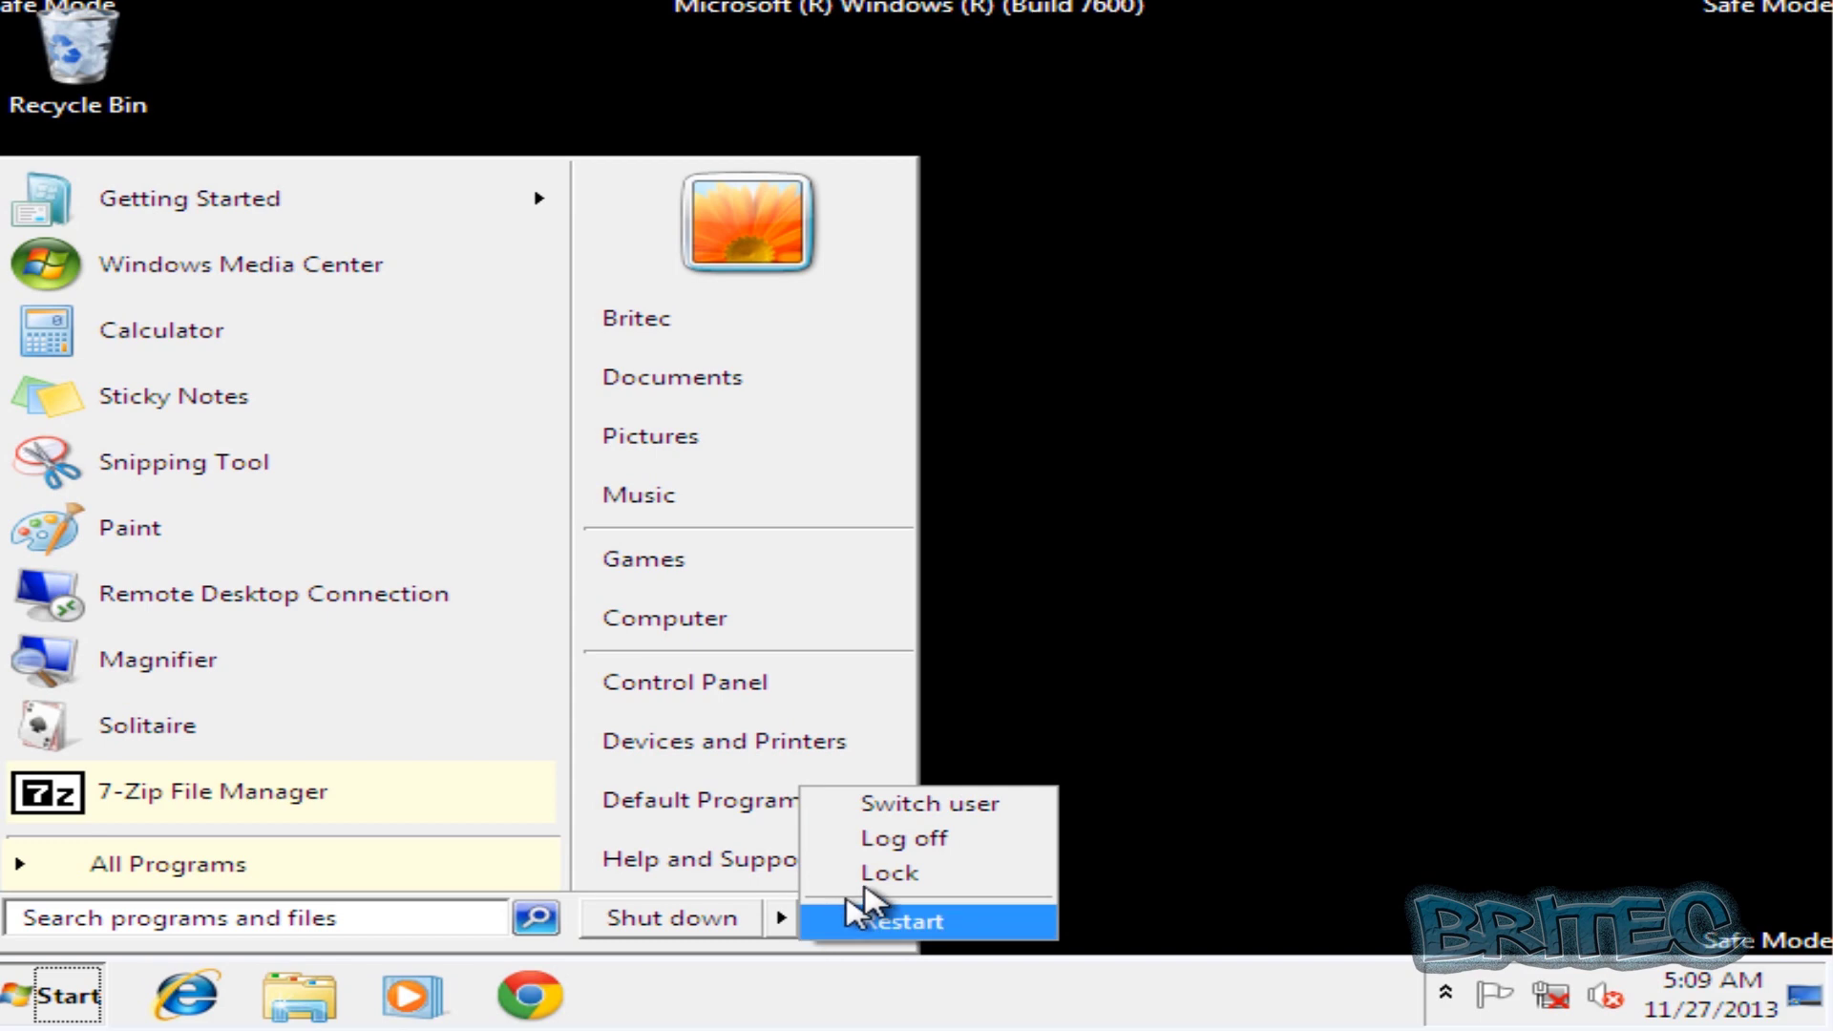
pyautogui.click(905, 920)
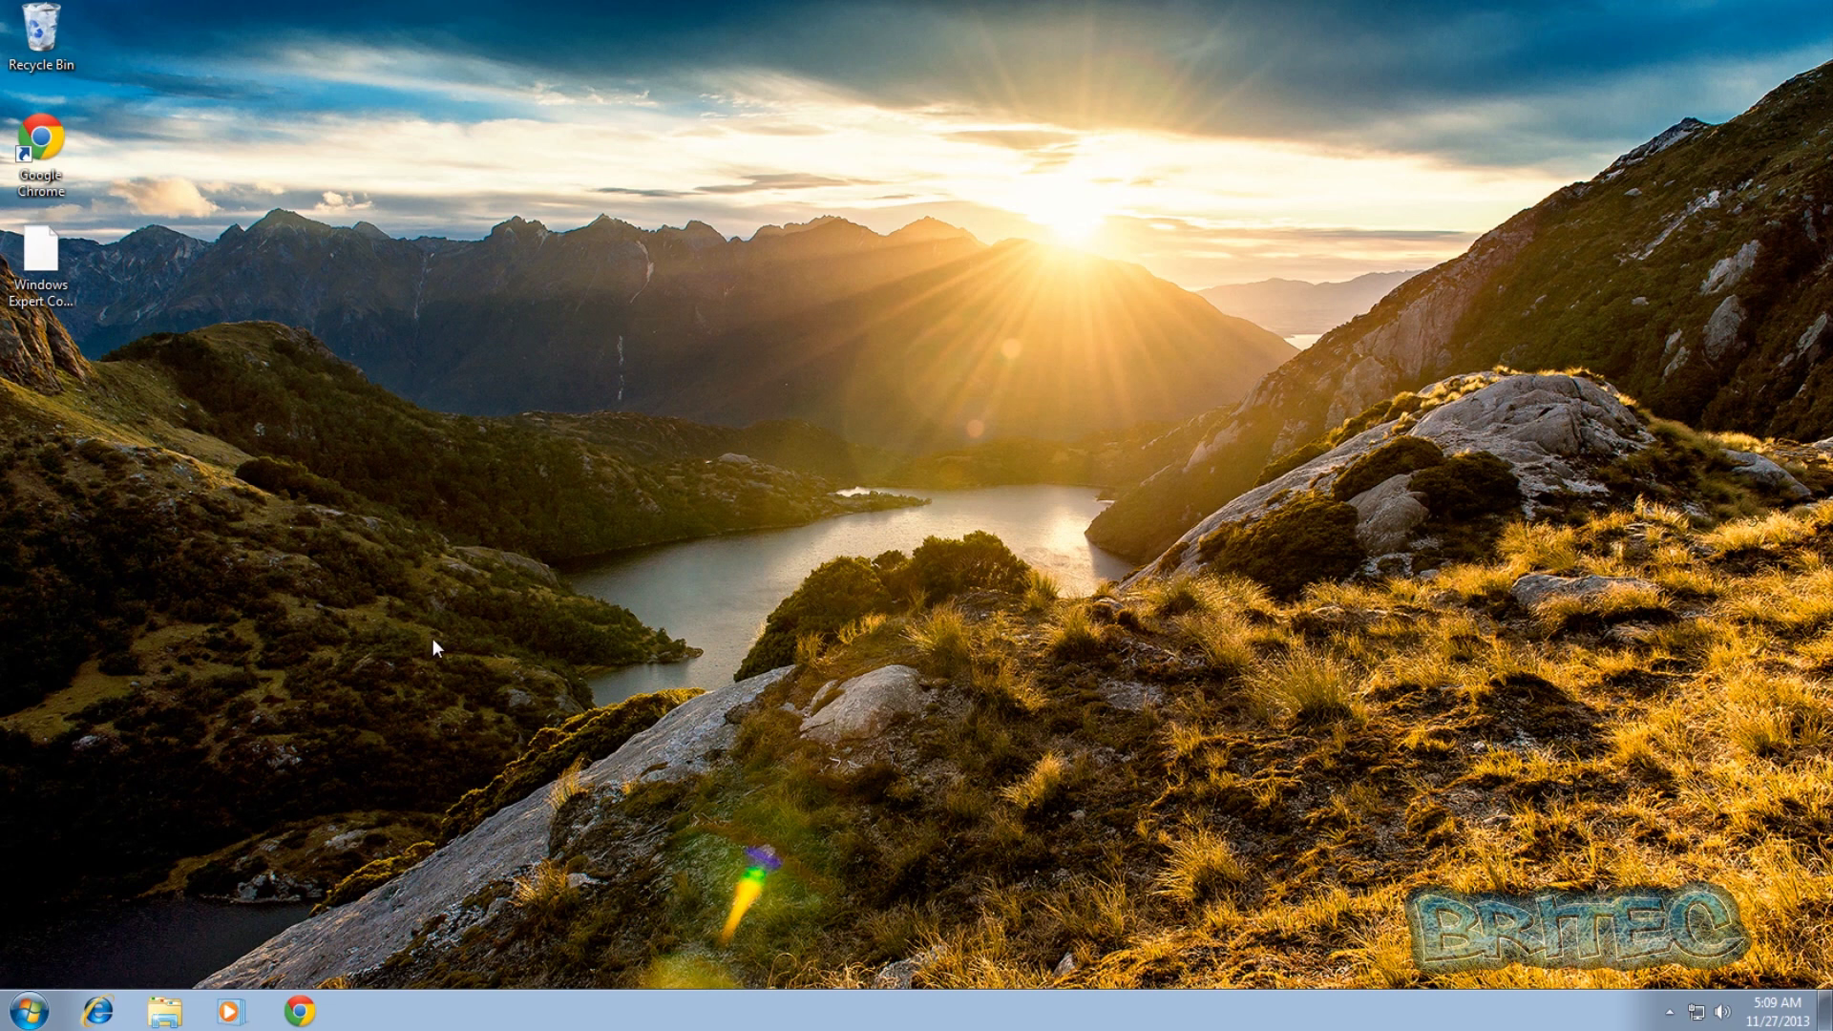
pyautogui.click(306, 1023)
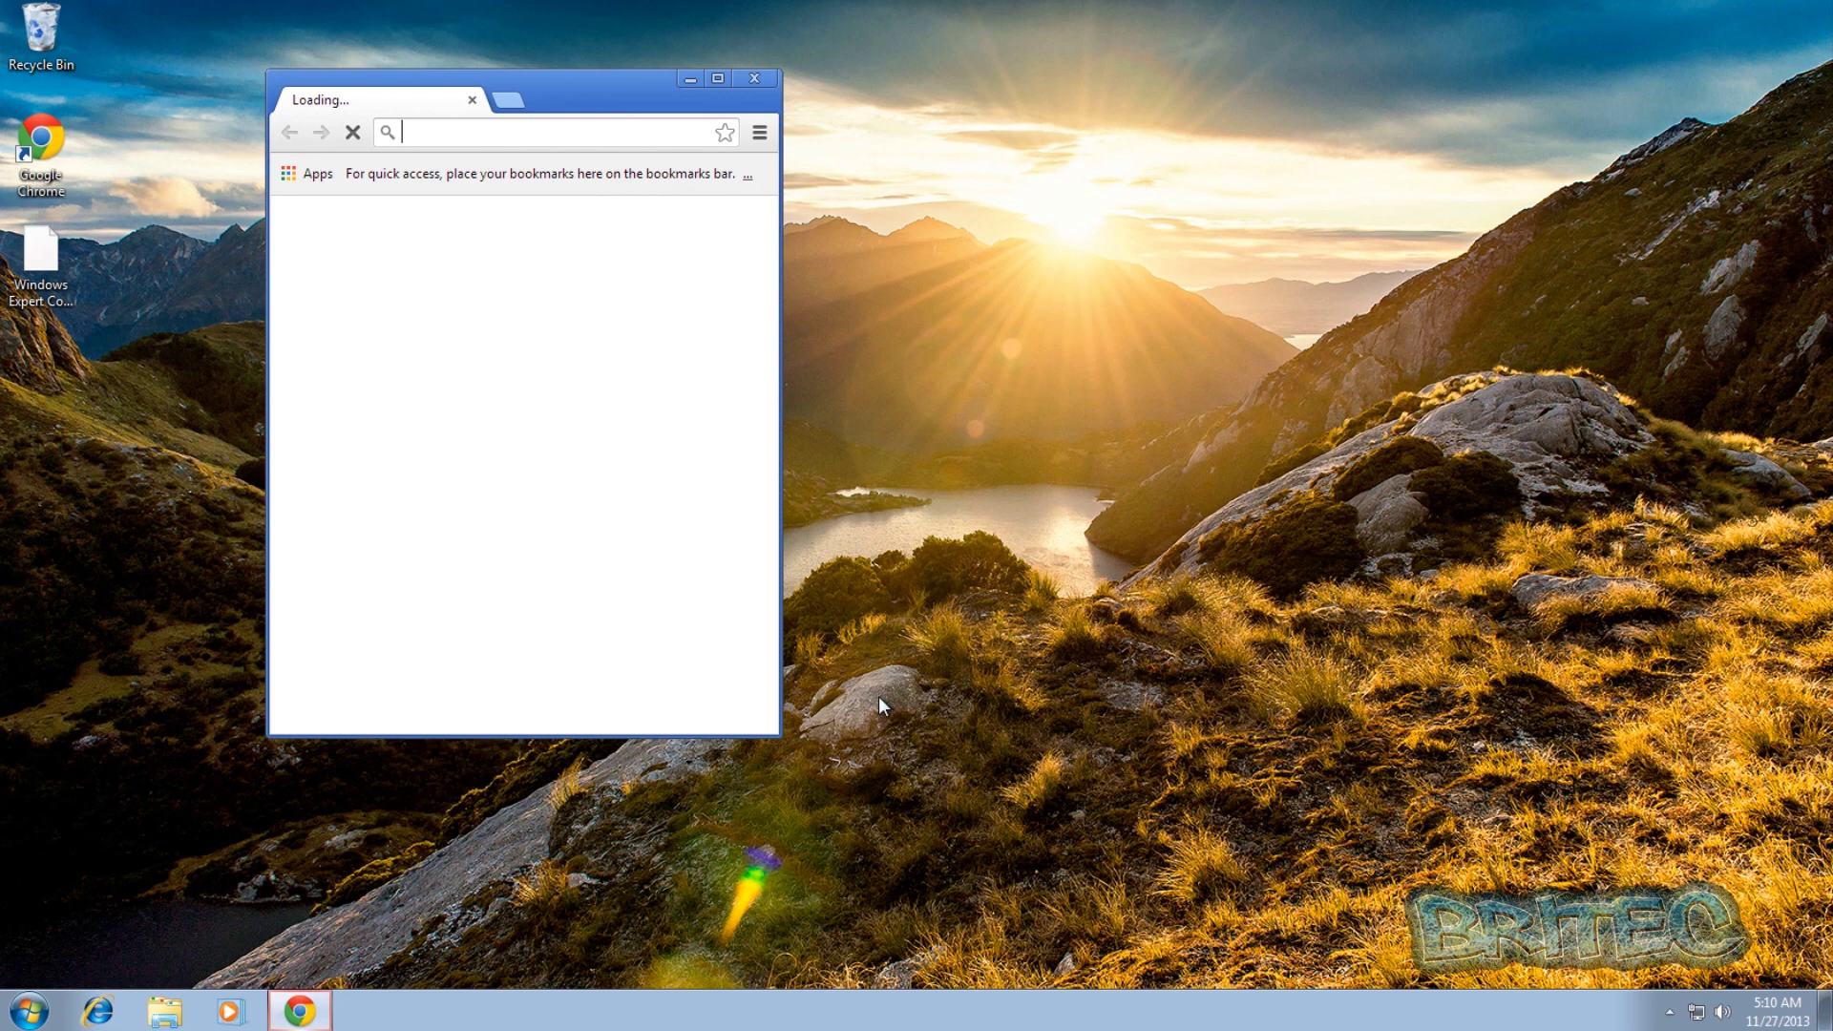
pyautogui.click(716, 79)
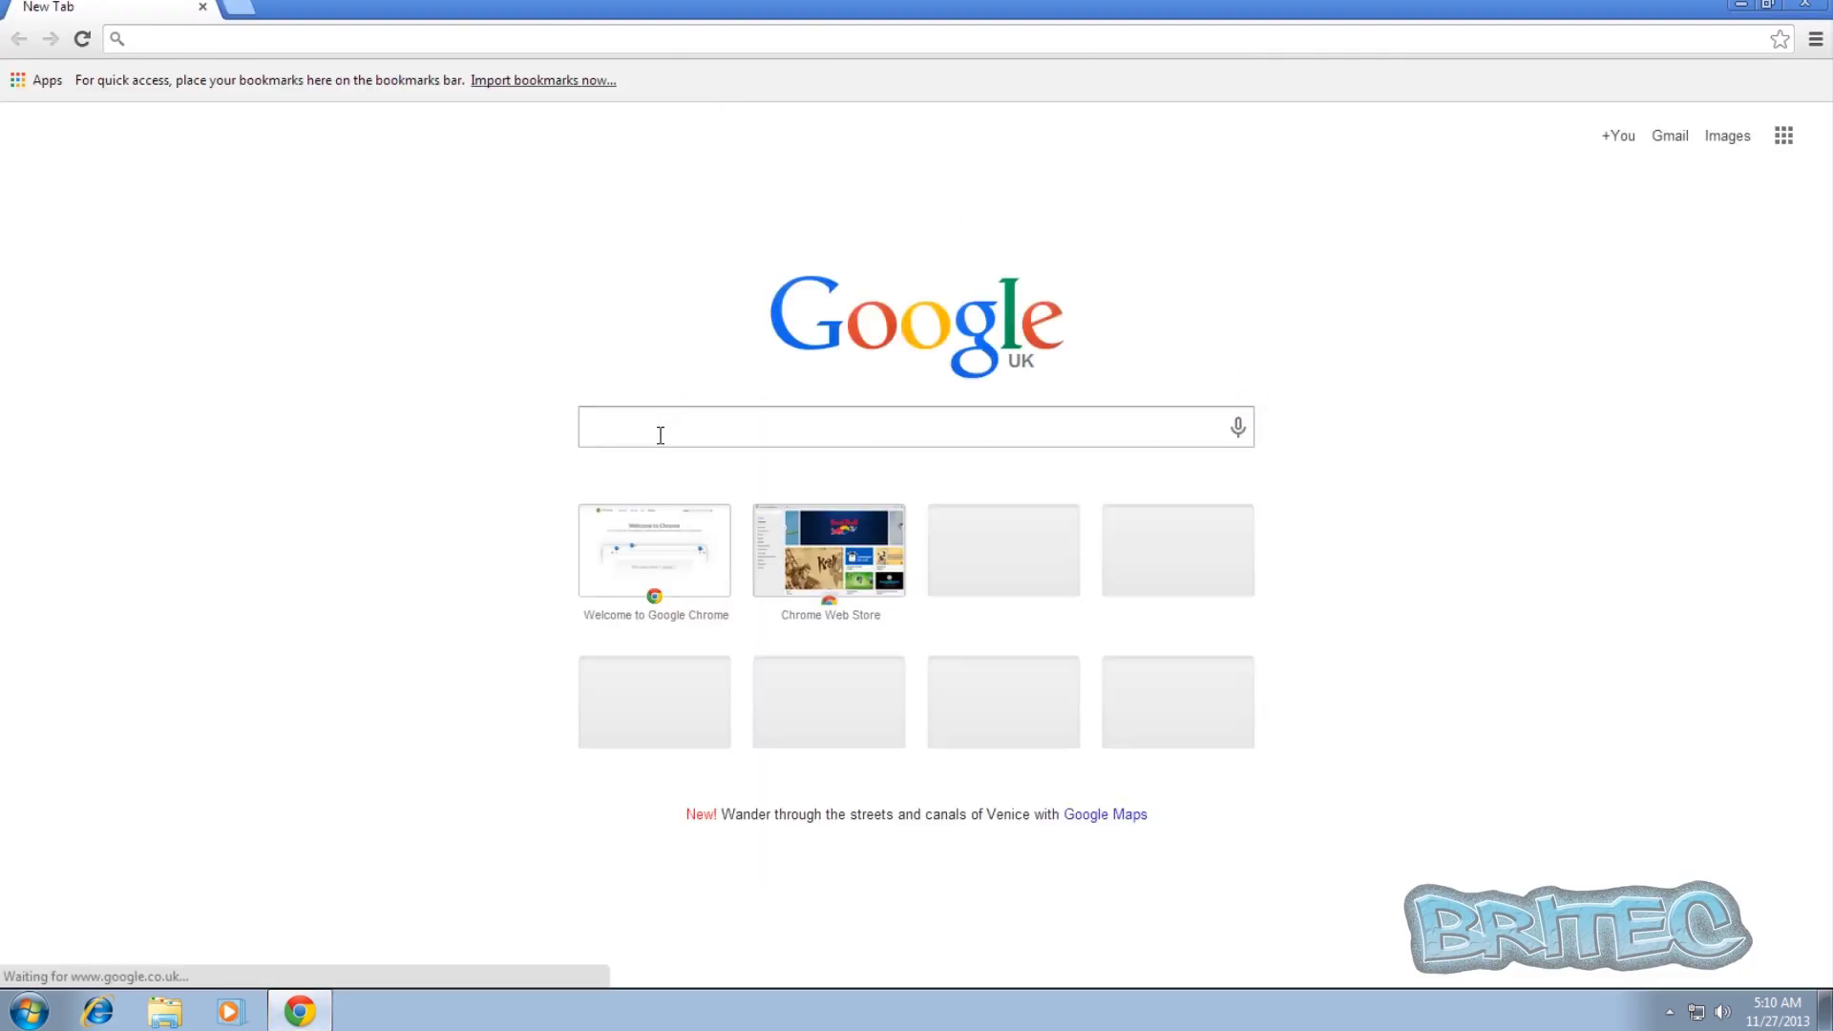
pyautogui.click(674, 420)
pyautogui.write('m')
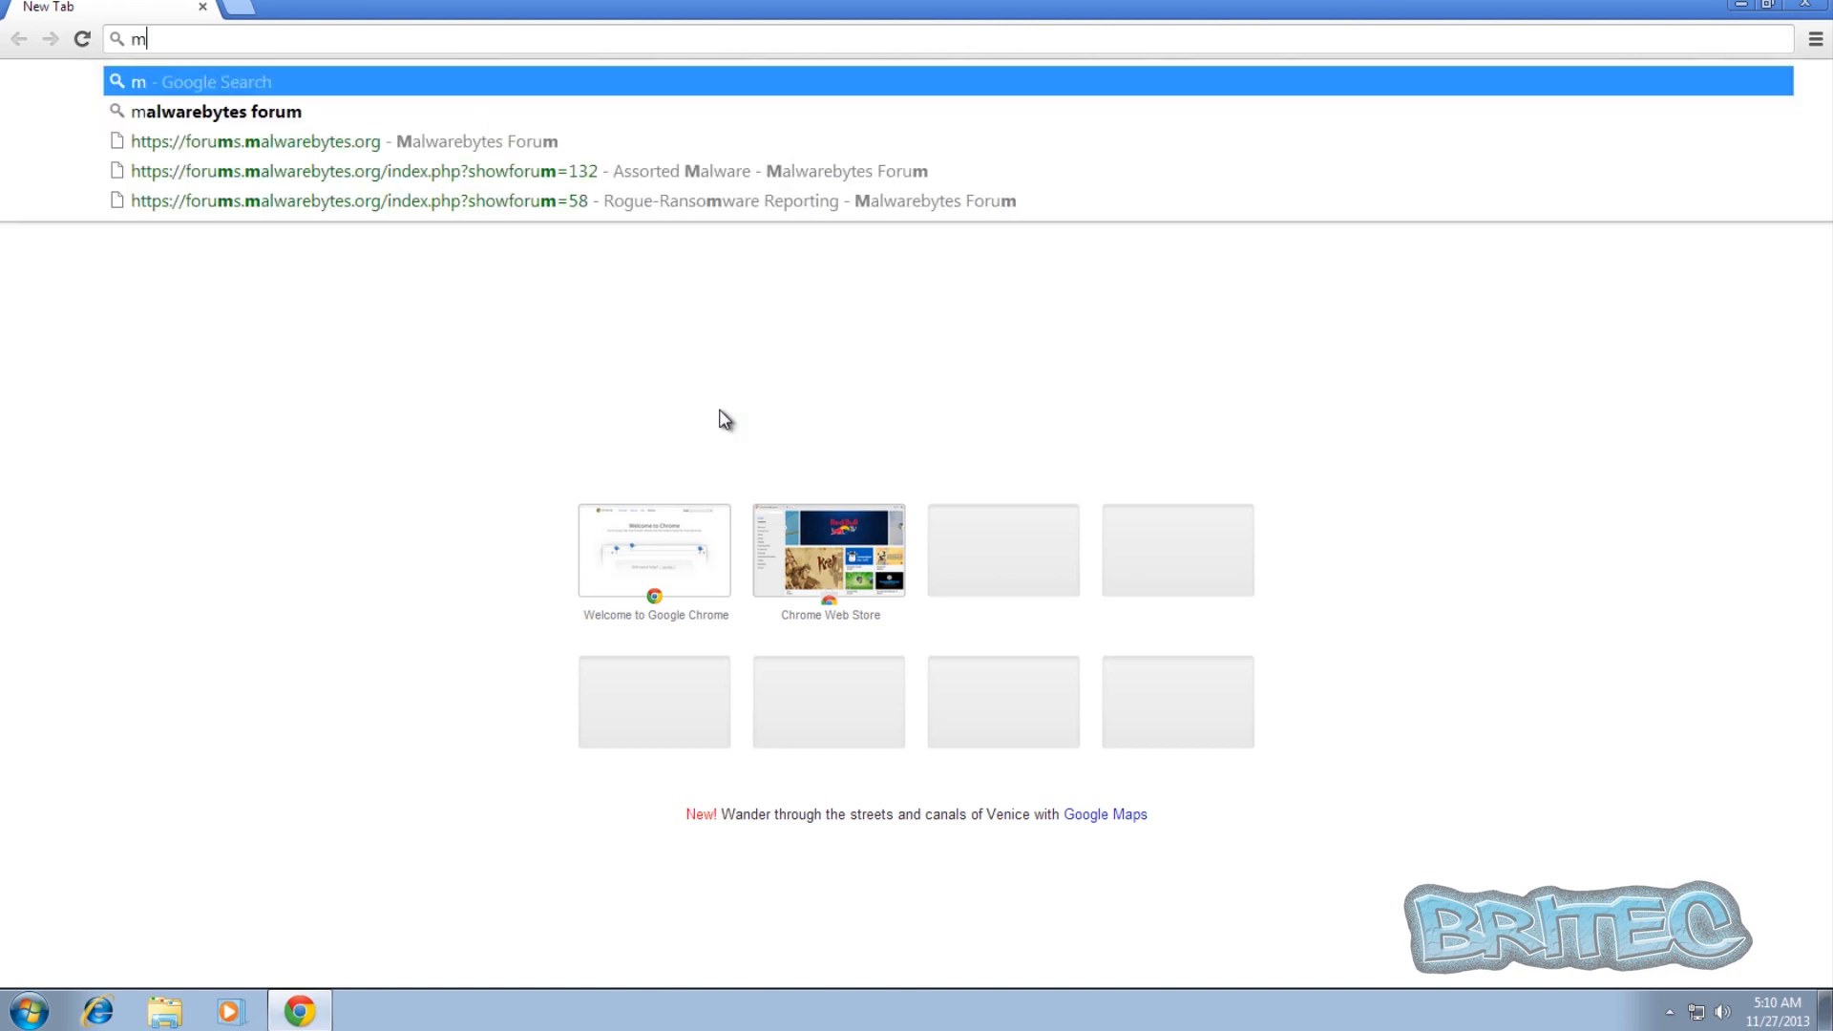
pyautogui.write('alwarebytes')
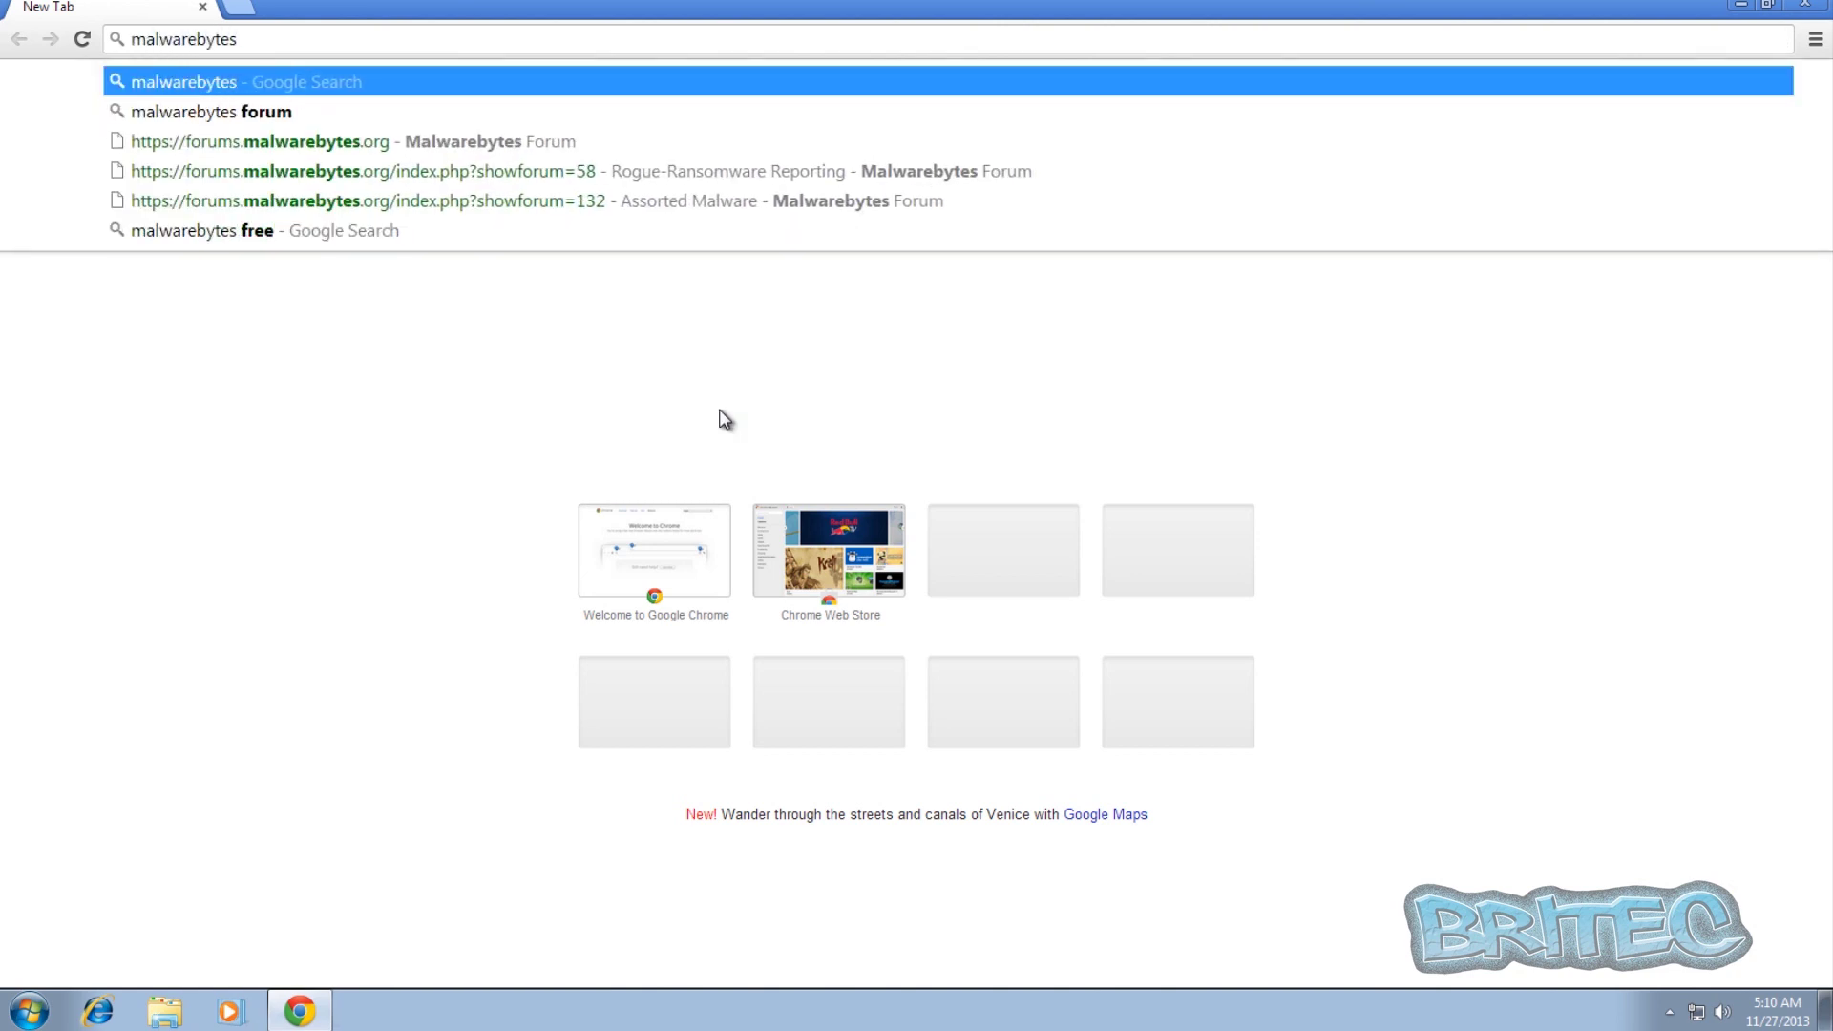
pyautogui.press('Return')
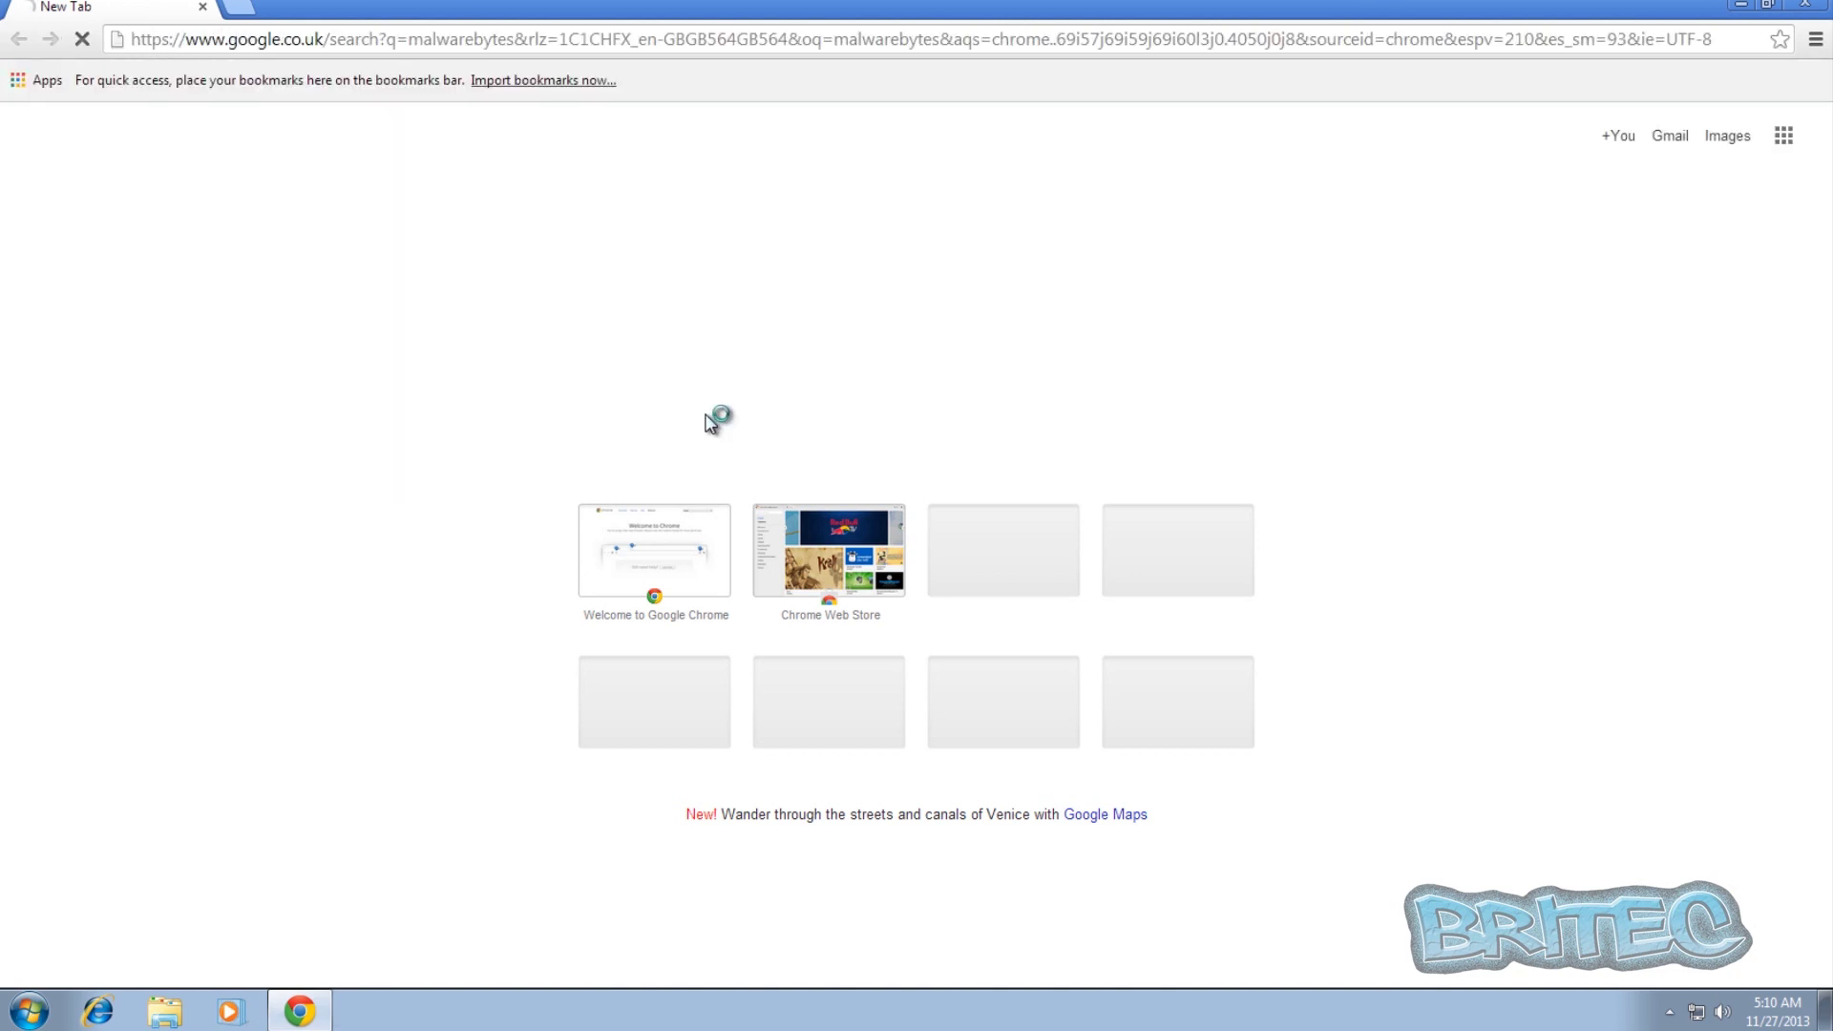
pyautogui.click(334, 546)
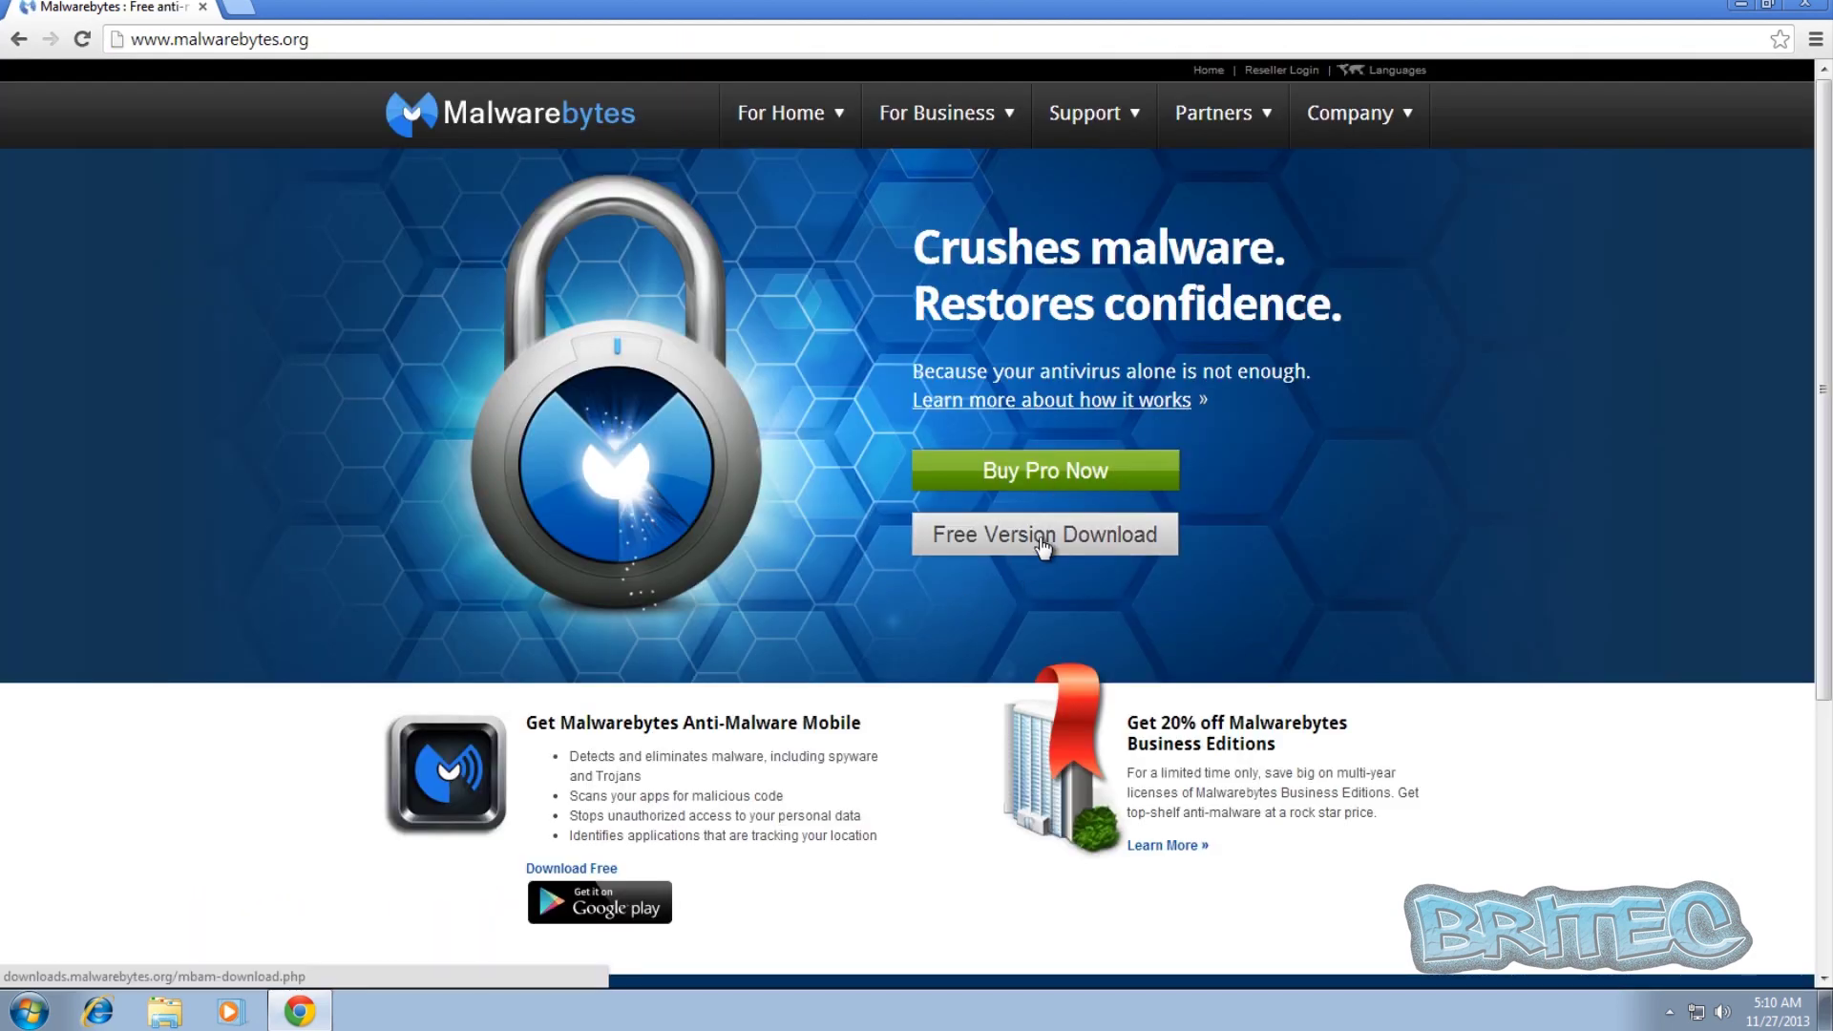
# Download the free version of Malwarebytes Anti-Malware and run the downloaded mbam-setup installer in English
pyautogui.click(1039, 537)
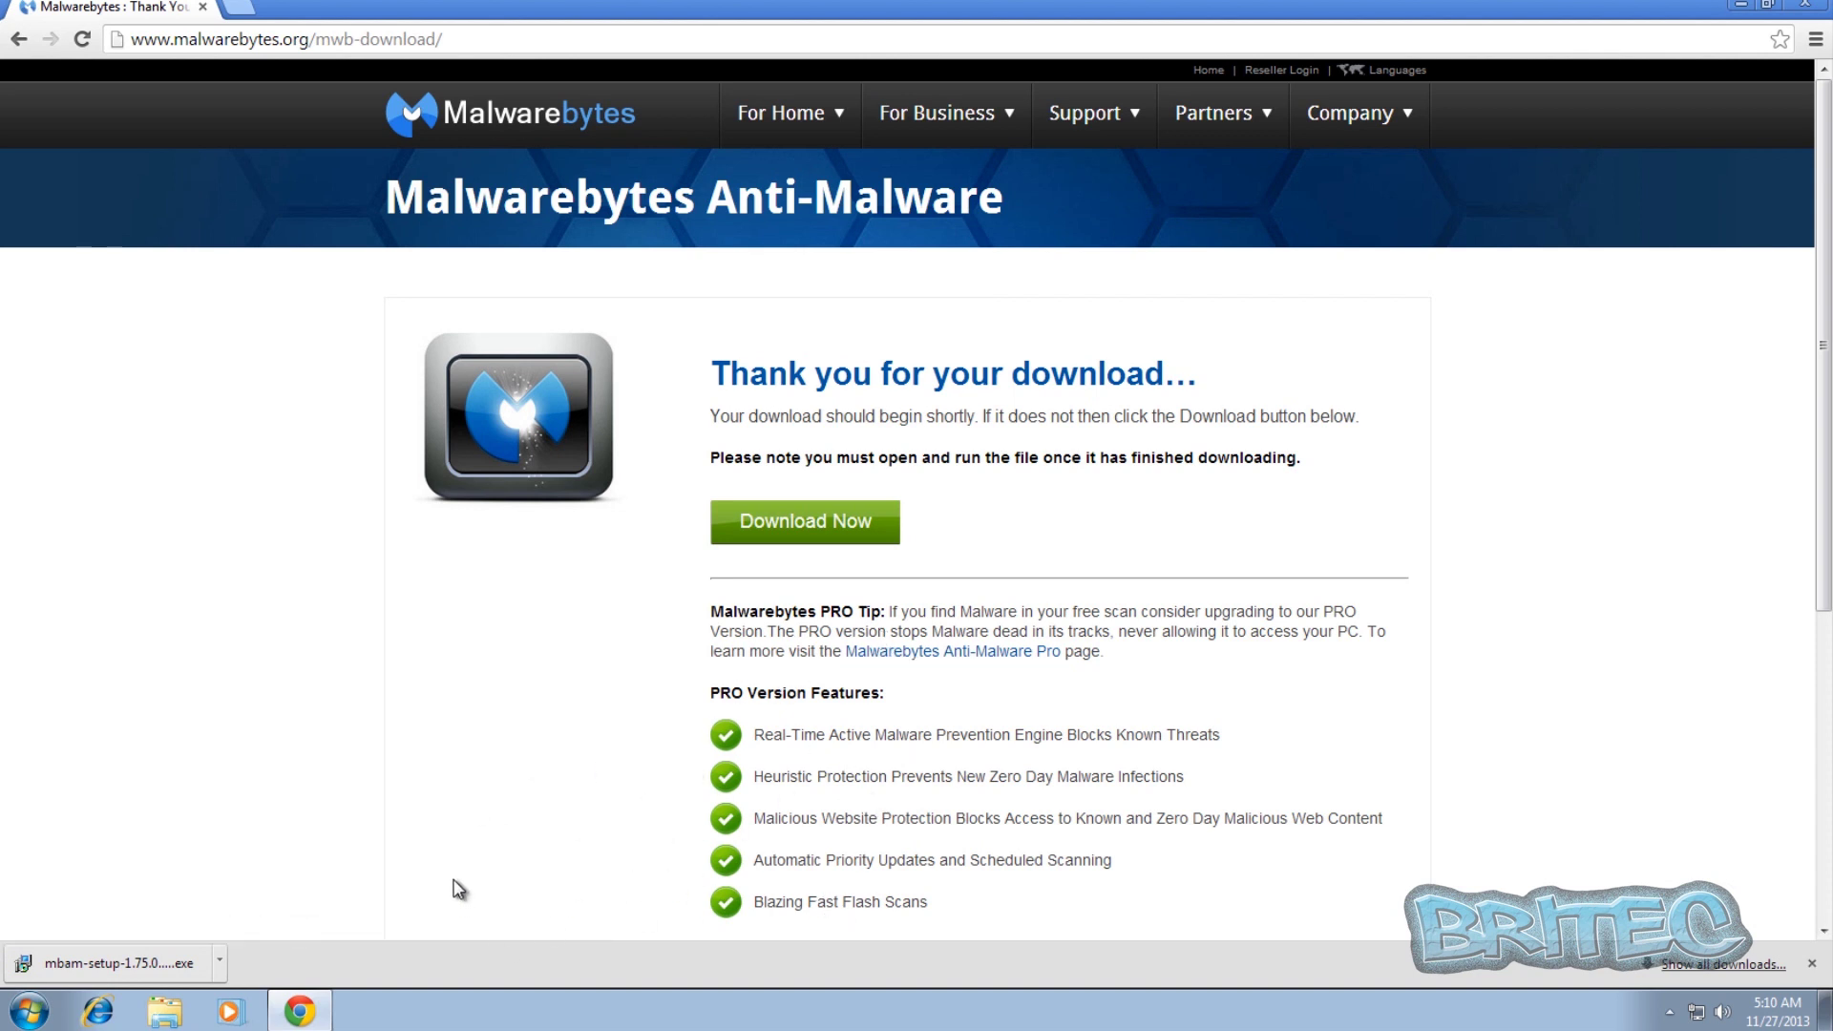
pyautogui.click(120, 964)
pyautogui.click(939, 548)
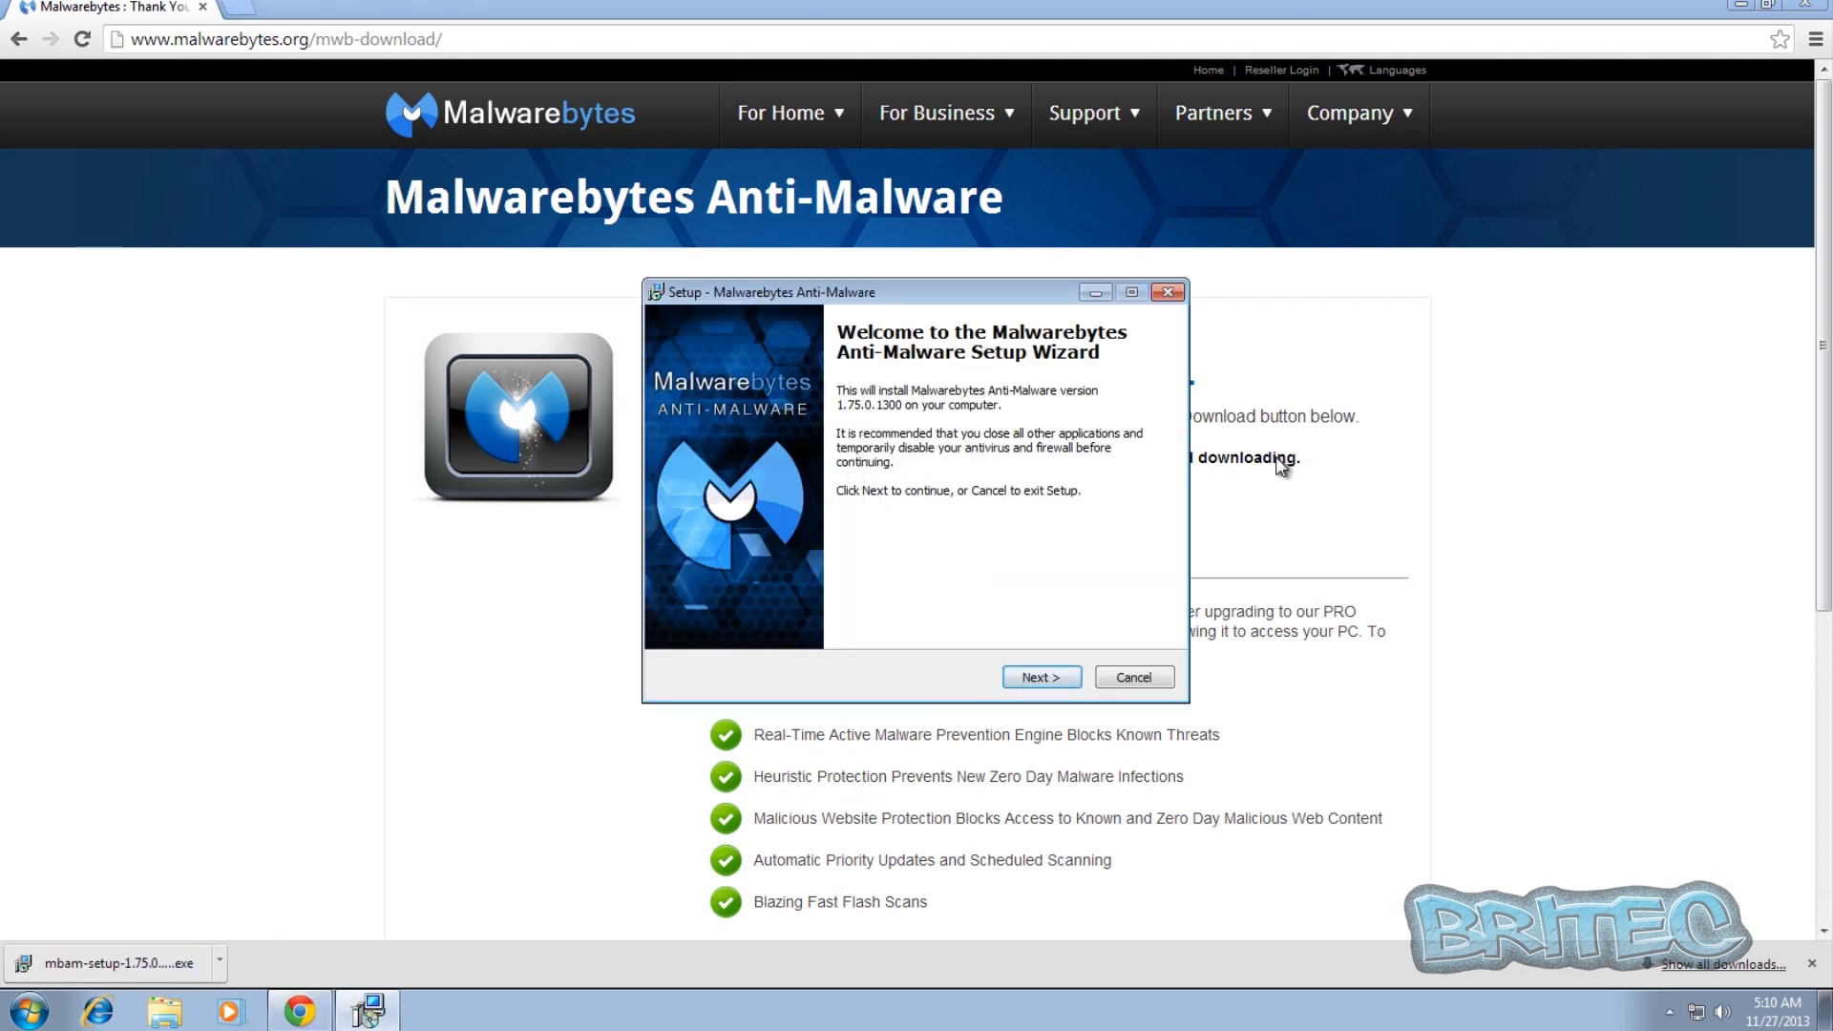
# Minimize the browser and install Malwarebytes Anti-Malware in C:\Program Files\Malwarebytes' Anti-Malware with default settings, finishing setup with update and launch enabled
pyautogui.click(1069, 676)
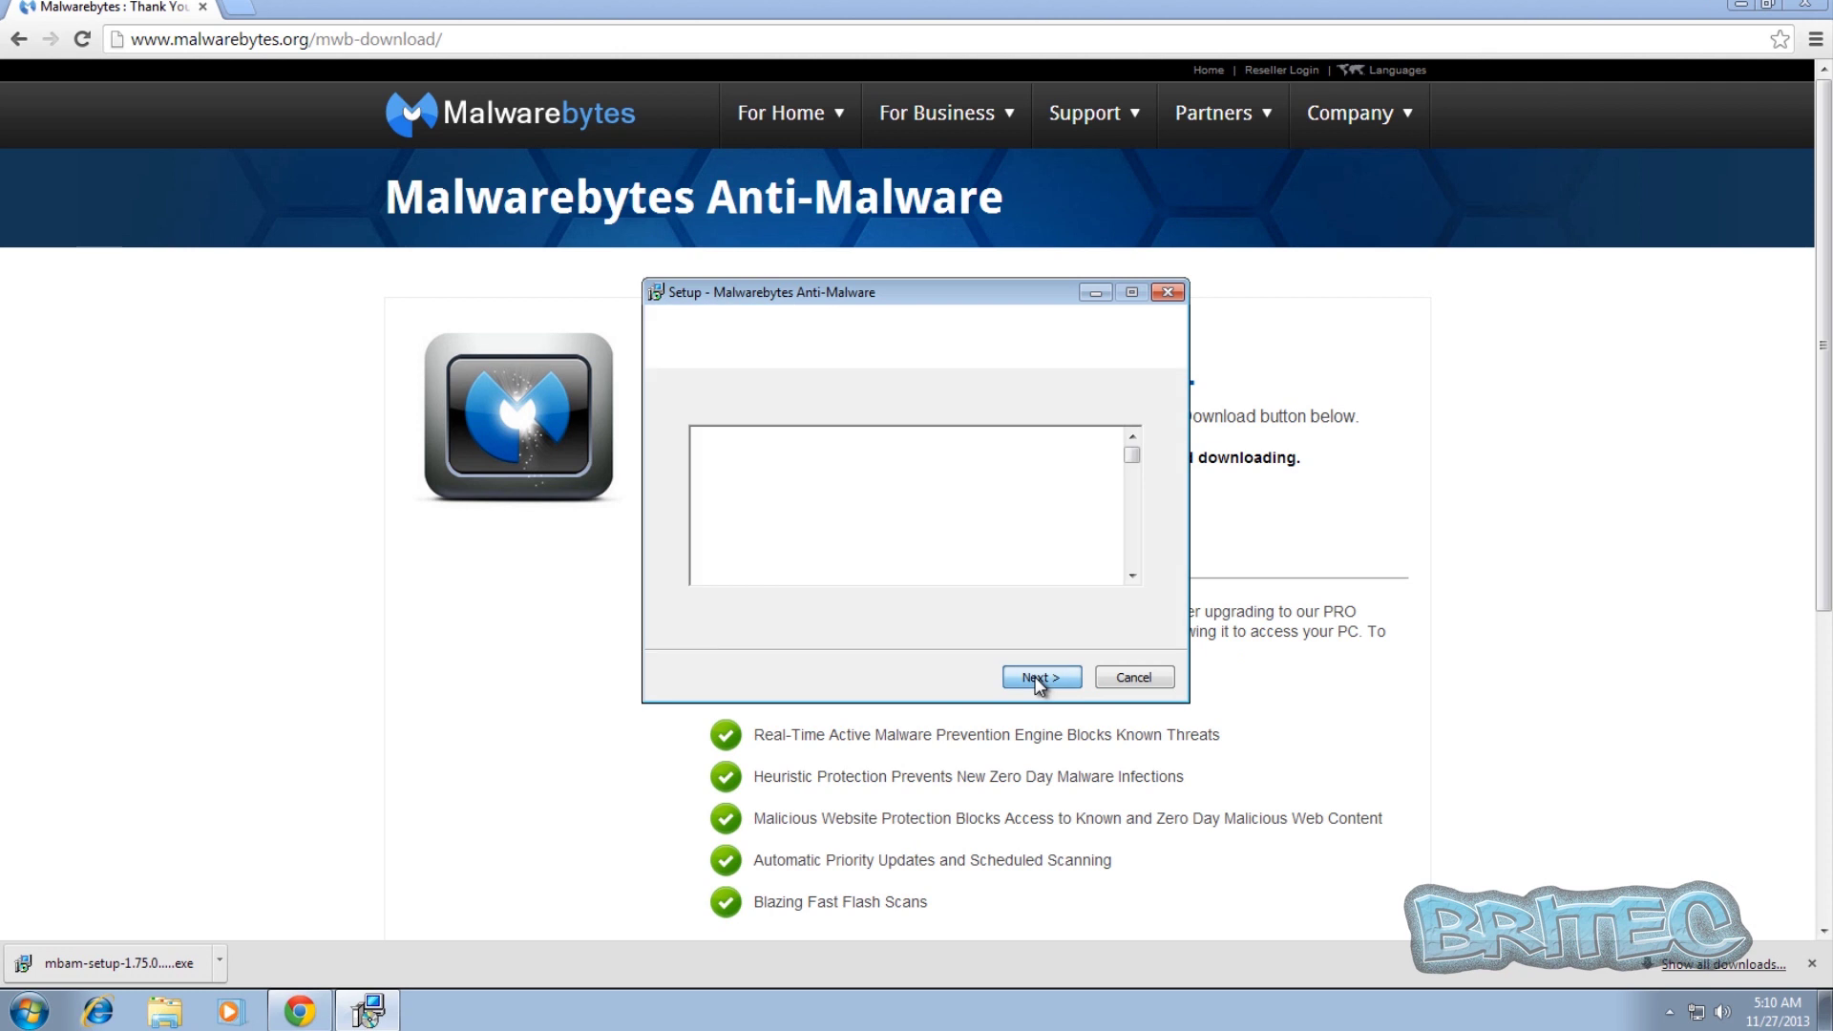
pyautogui.click(1049, 680)
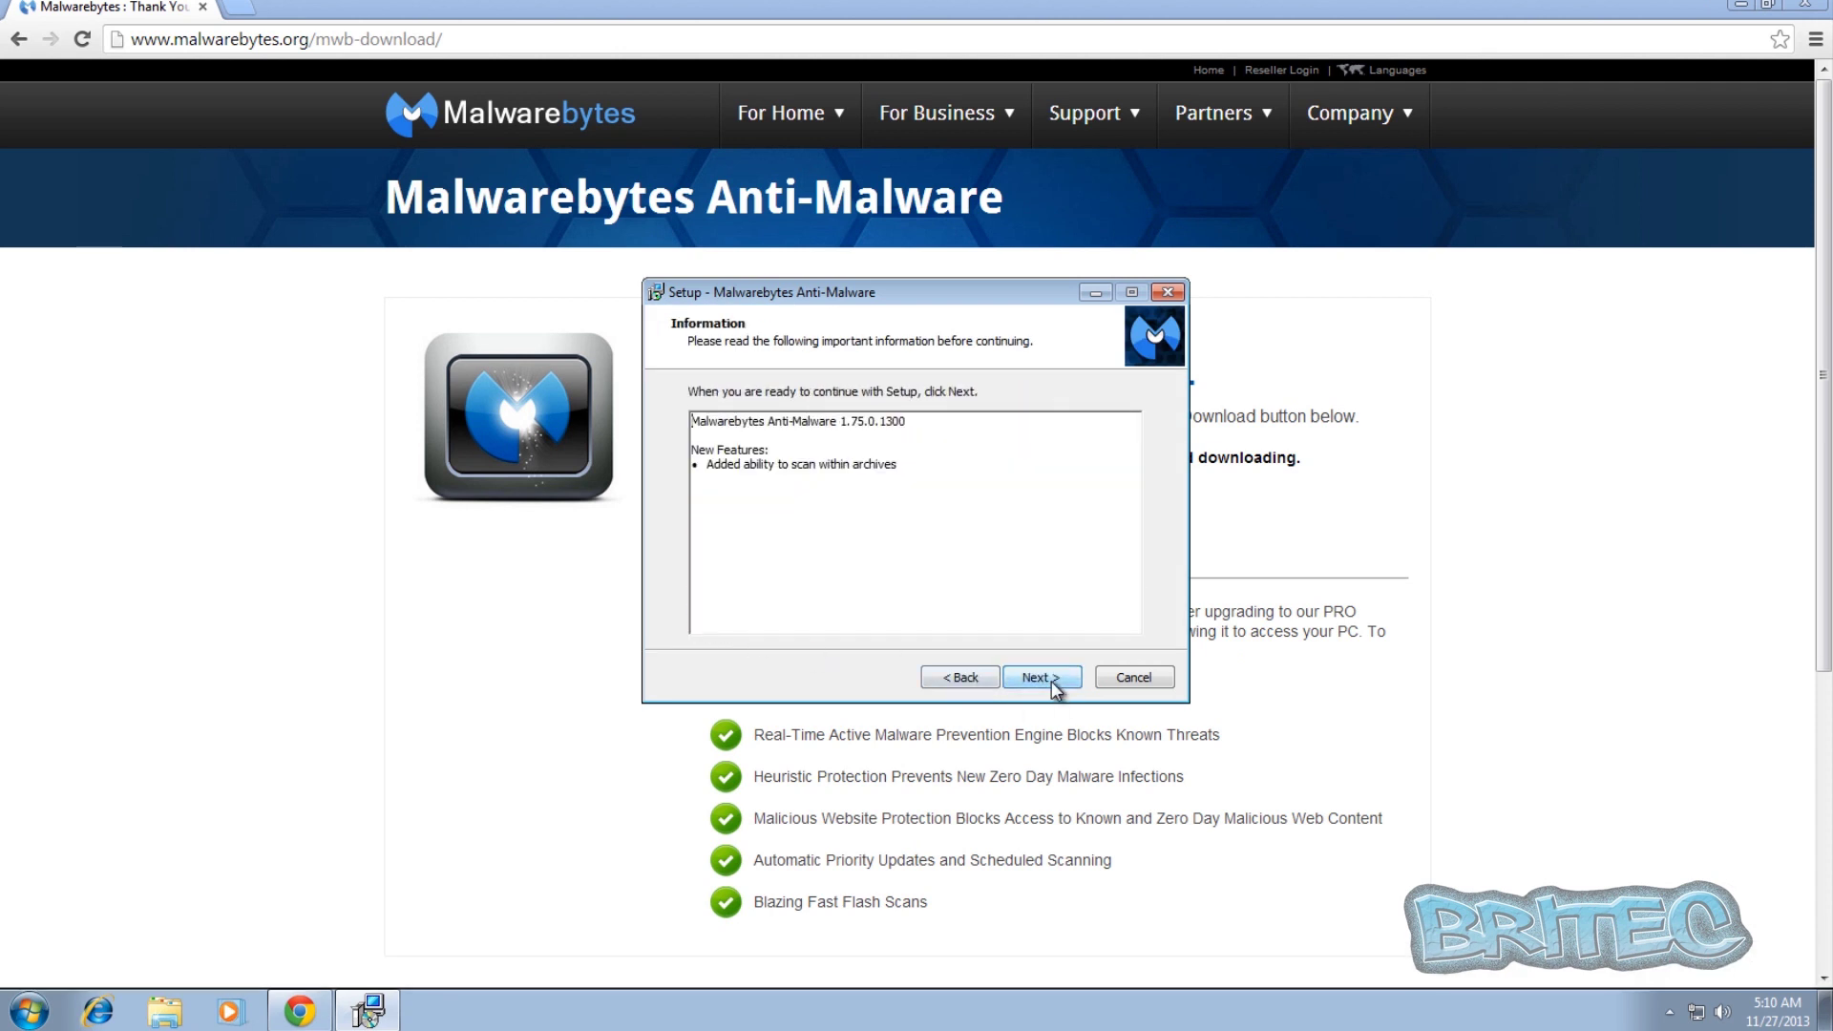
pyautogui.click(1742, 5)
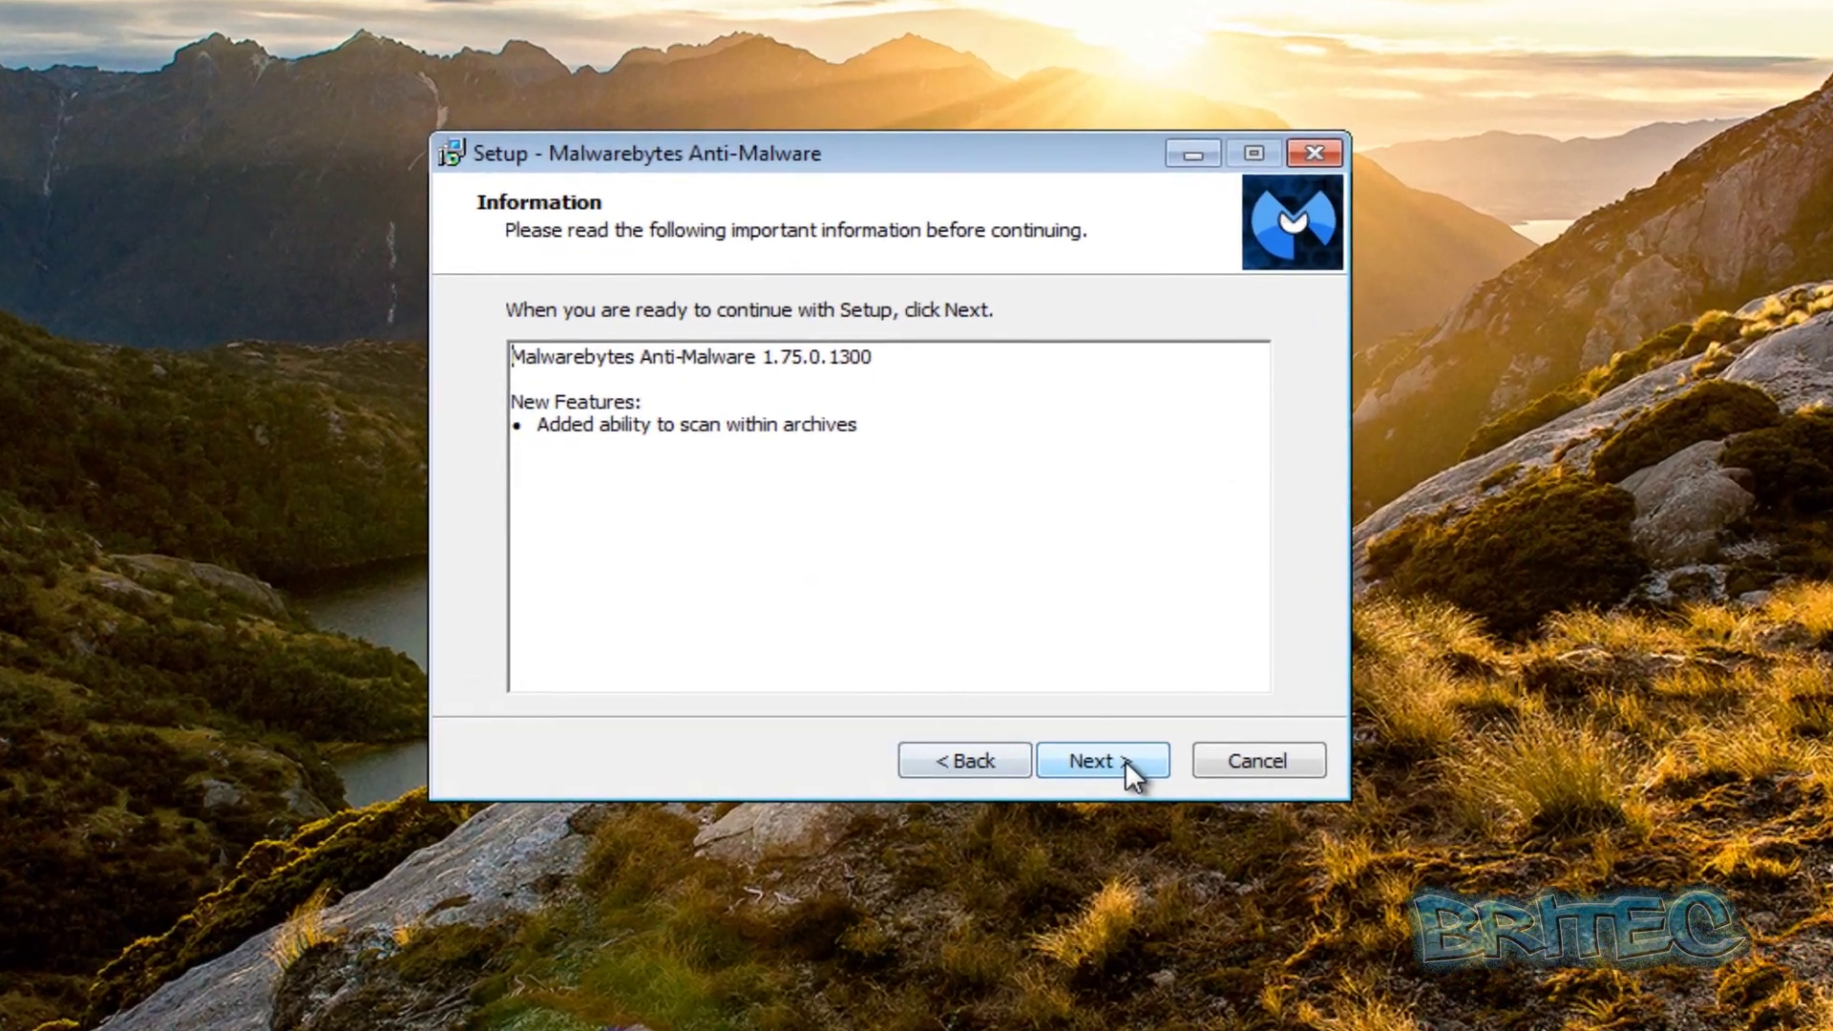
pyautogui.click(1041, 677)
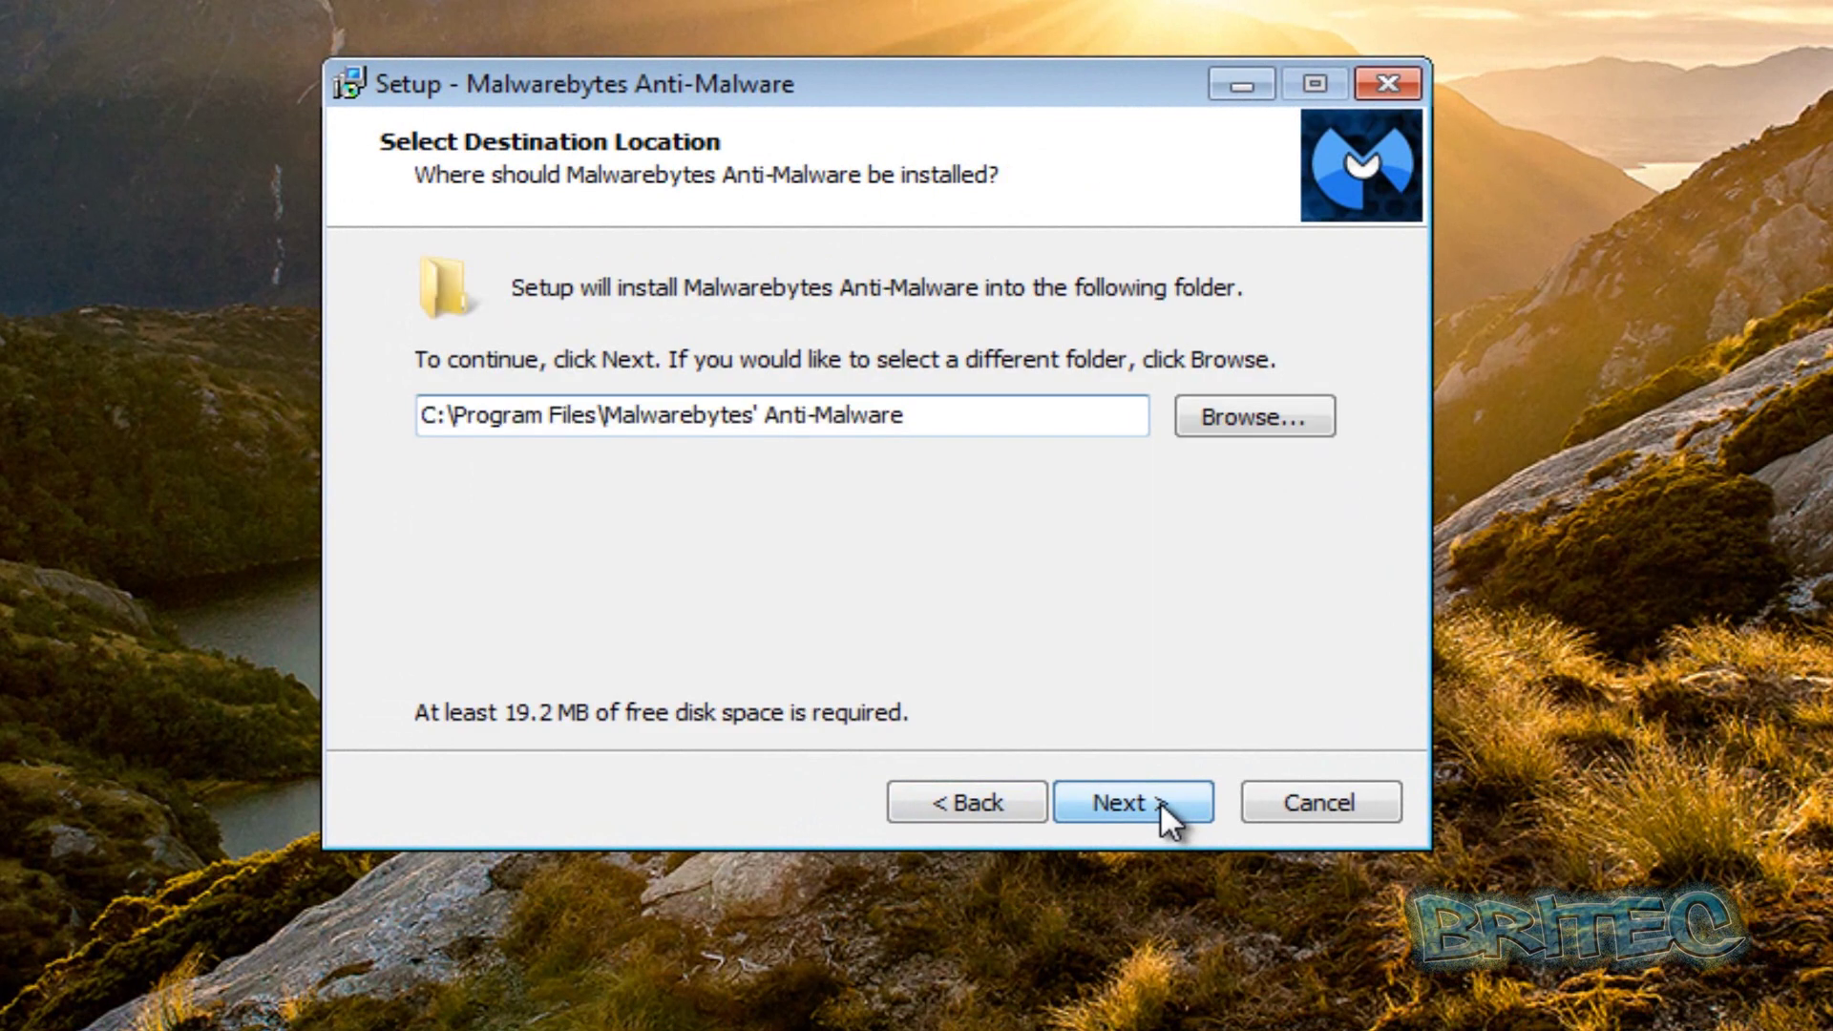
pyautogui.click(1160, 800)
pyautogui.click(1160, 800)
pyautogui.click(1160, 800)
pyautogui.click(1160, 800)
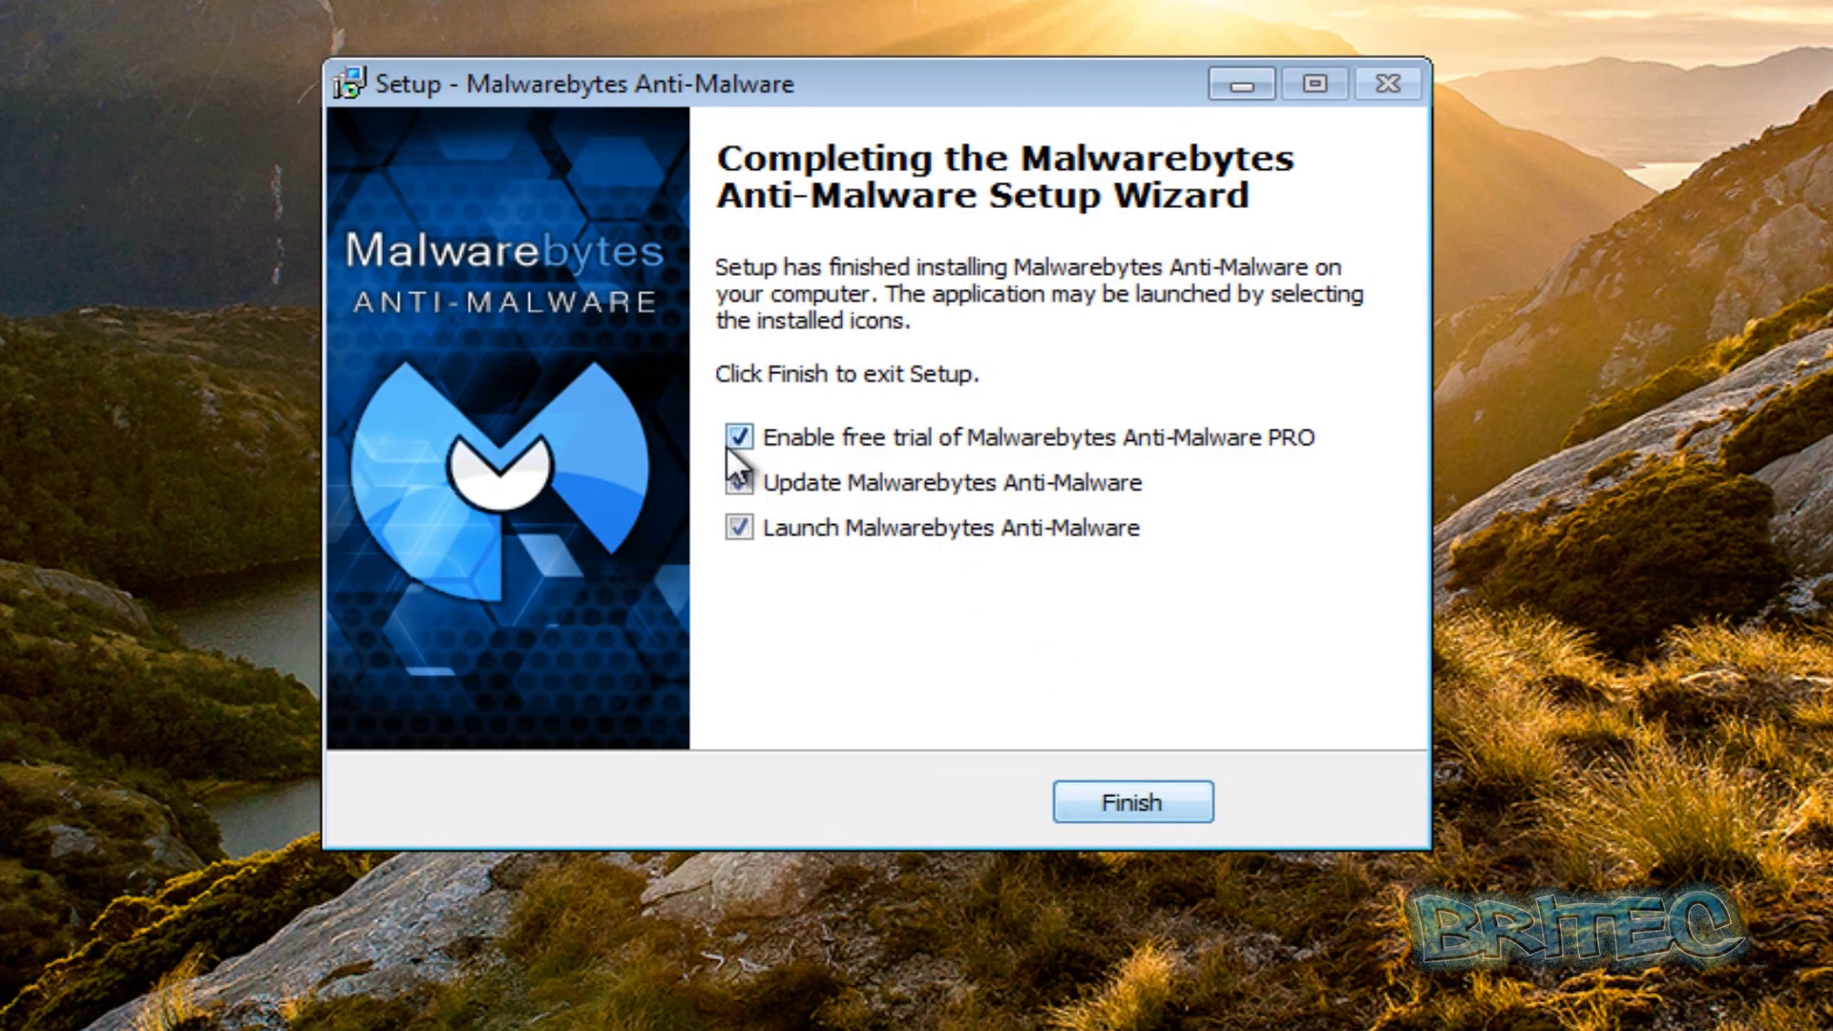
pyautogui.click(1146, 791)
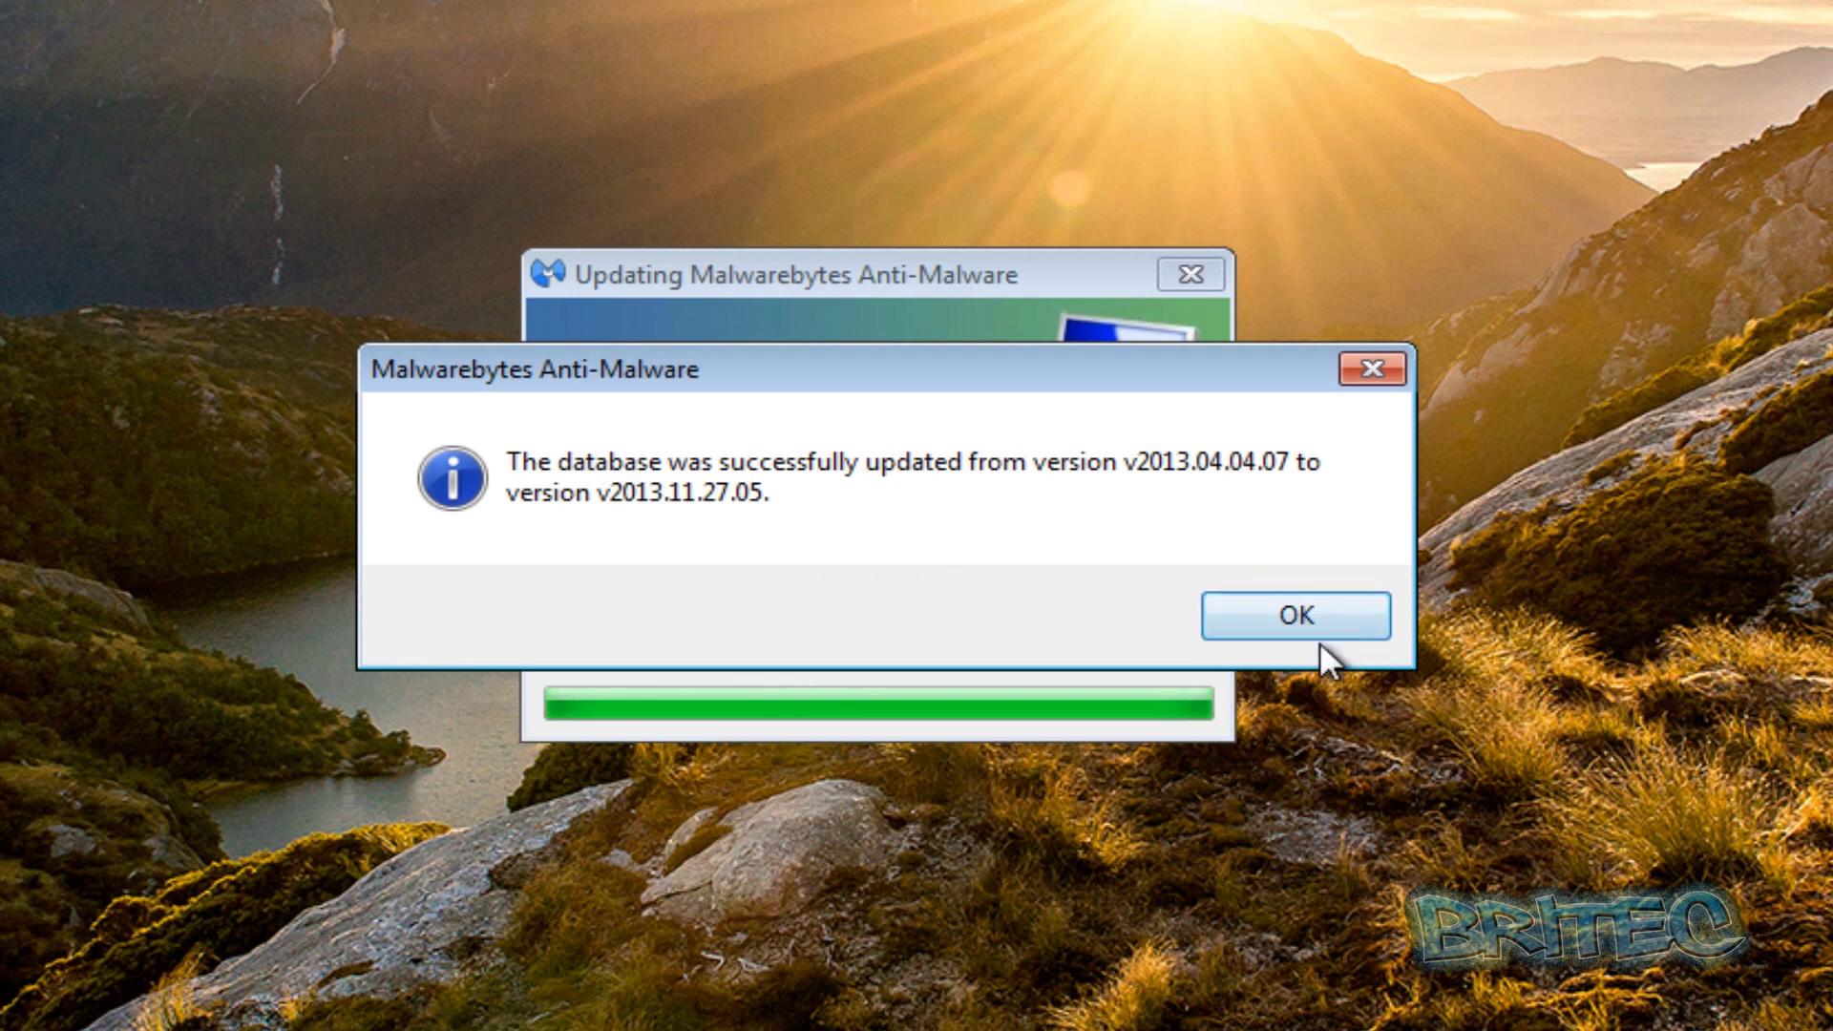
# Dismiss the database update notice and check for further Malwarebytes database updates
pyautogui.click(1327, 631)
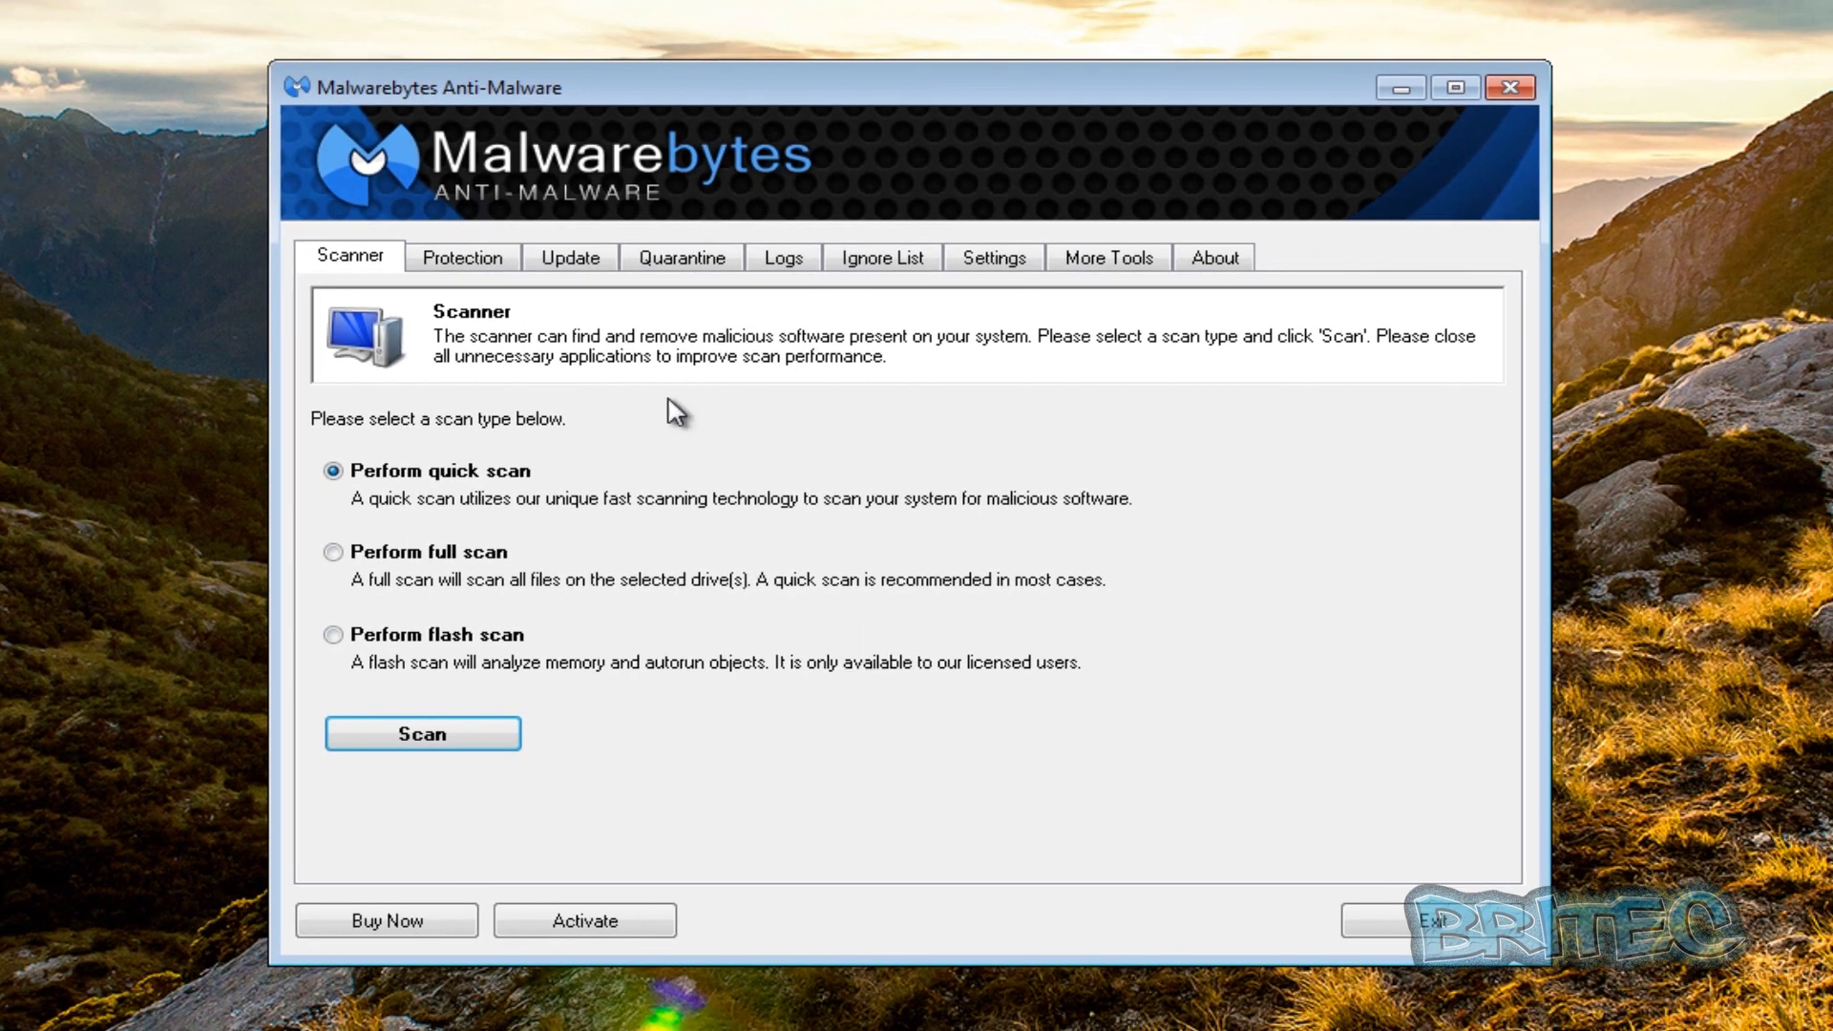
pyautogui.click(564, 256)
pyautogui.click(487, 563)
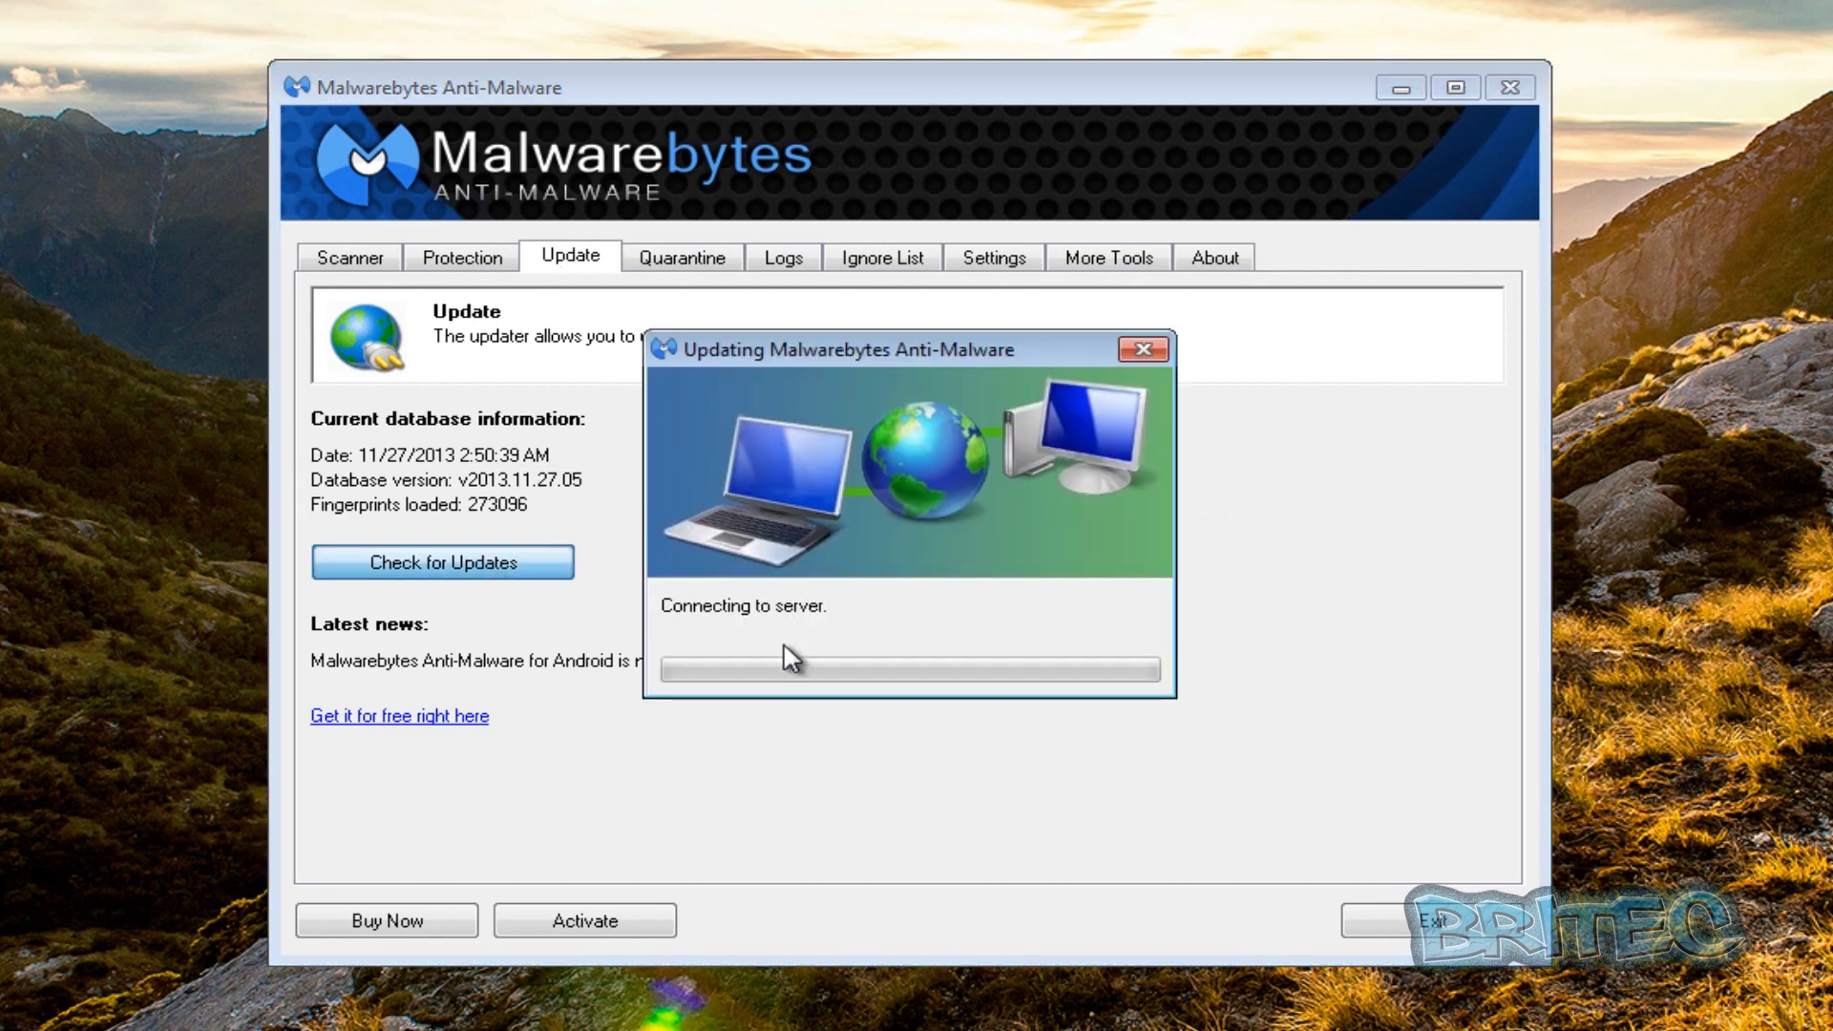
pyautogui.click(1072, 605)
# Run a quick scan of the system, dismiss the scan completion notice and exit Malwarebytes Anti-Malware
pyautogui.click(325, 267)
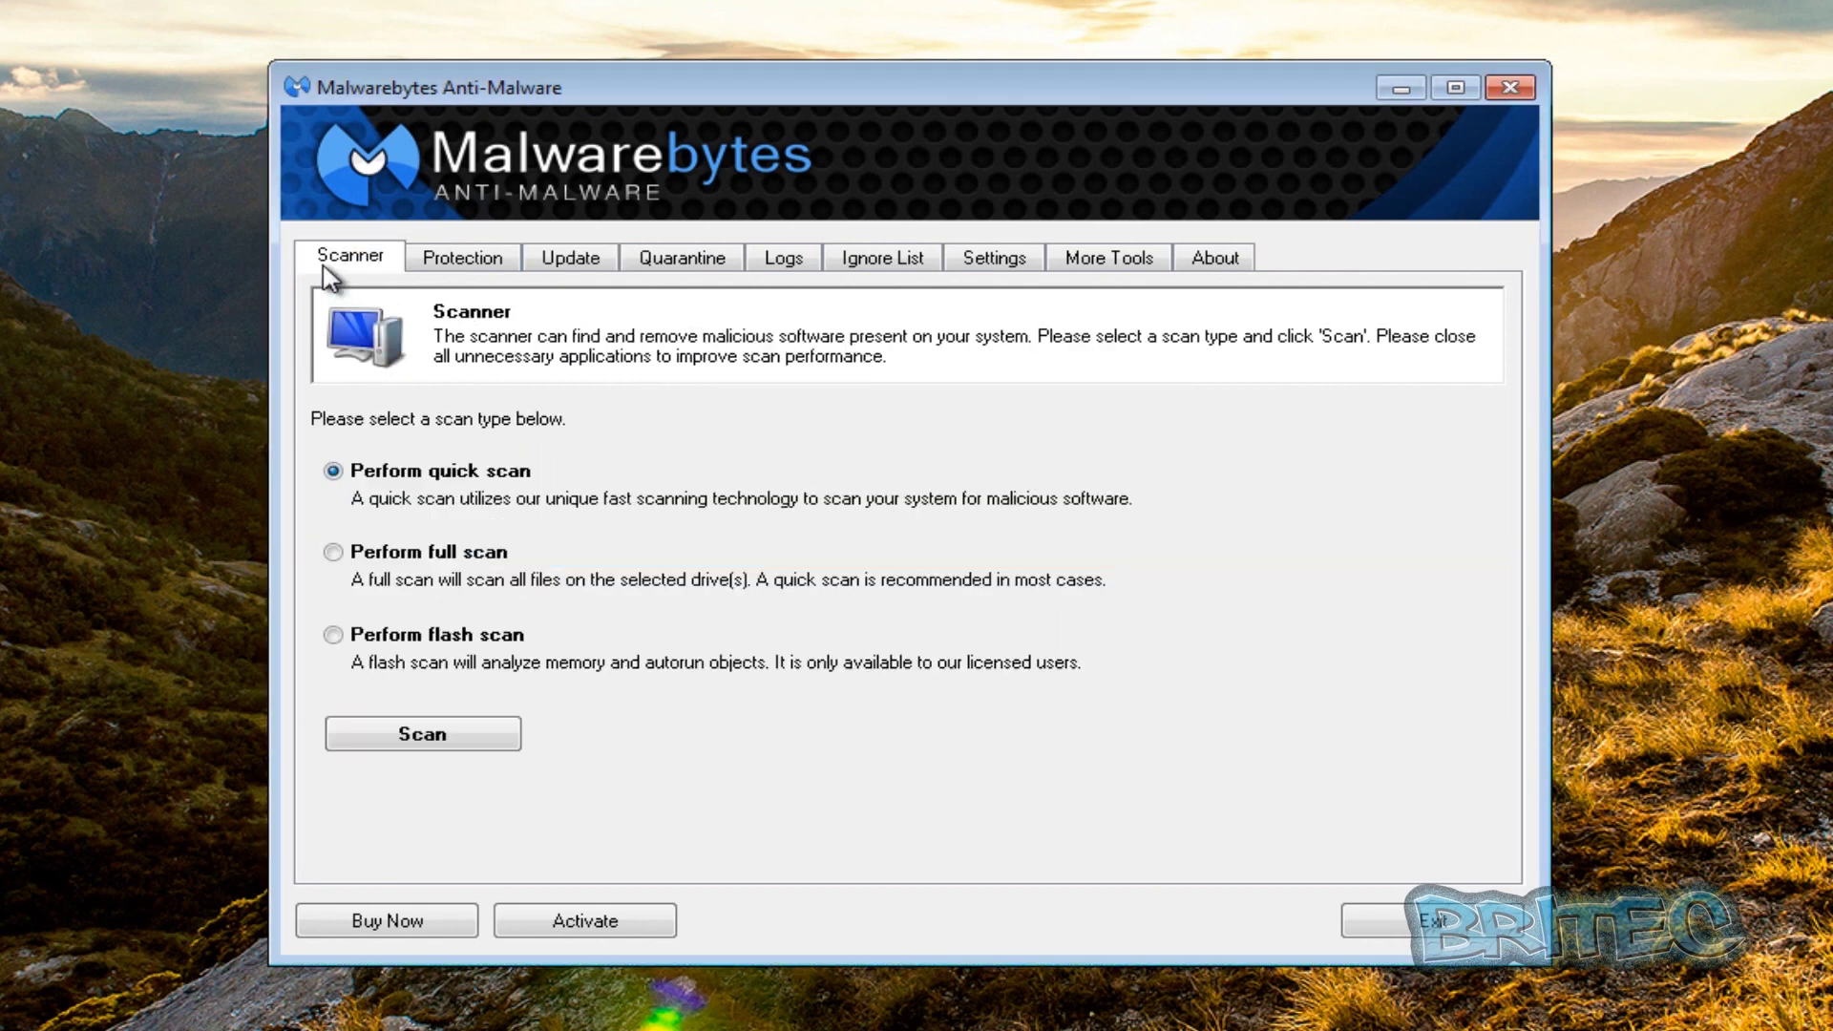
pyautogui.click(456, 735)
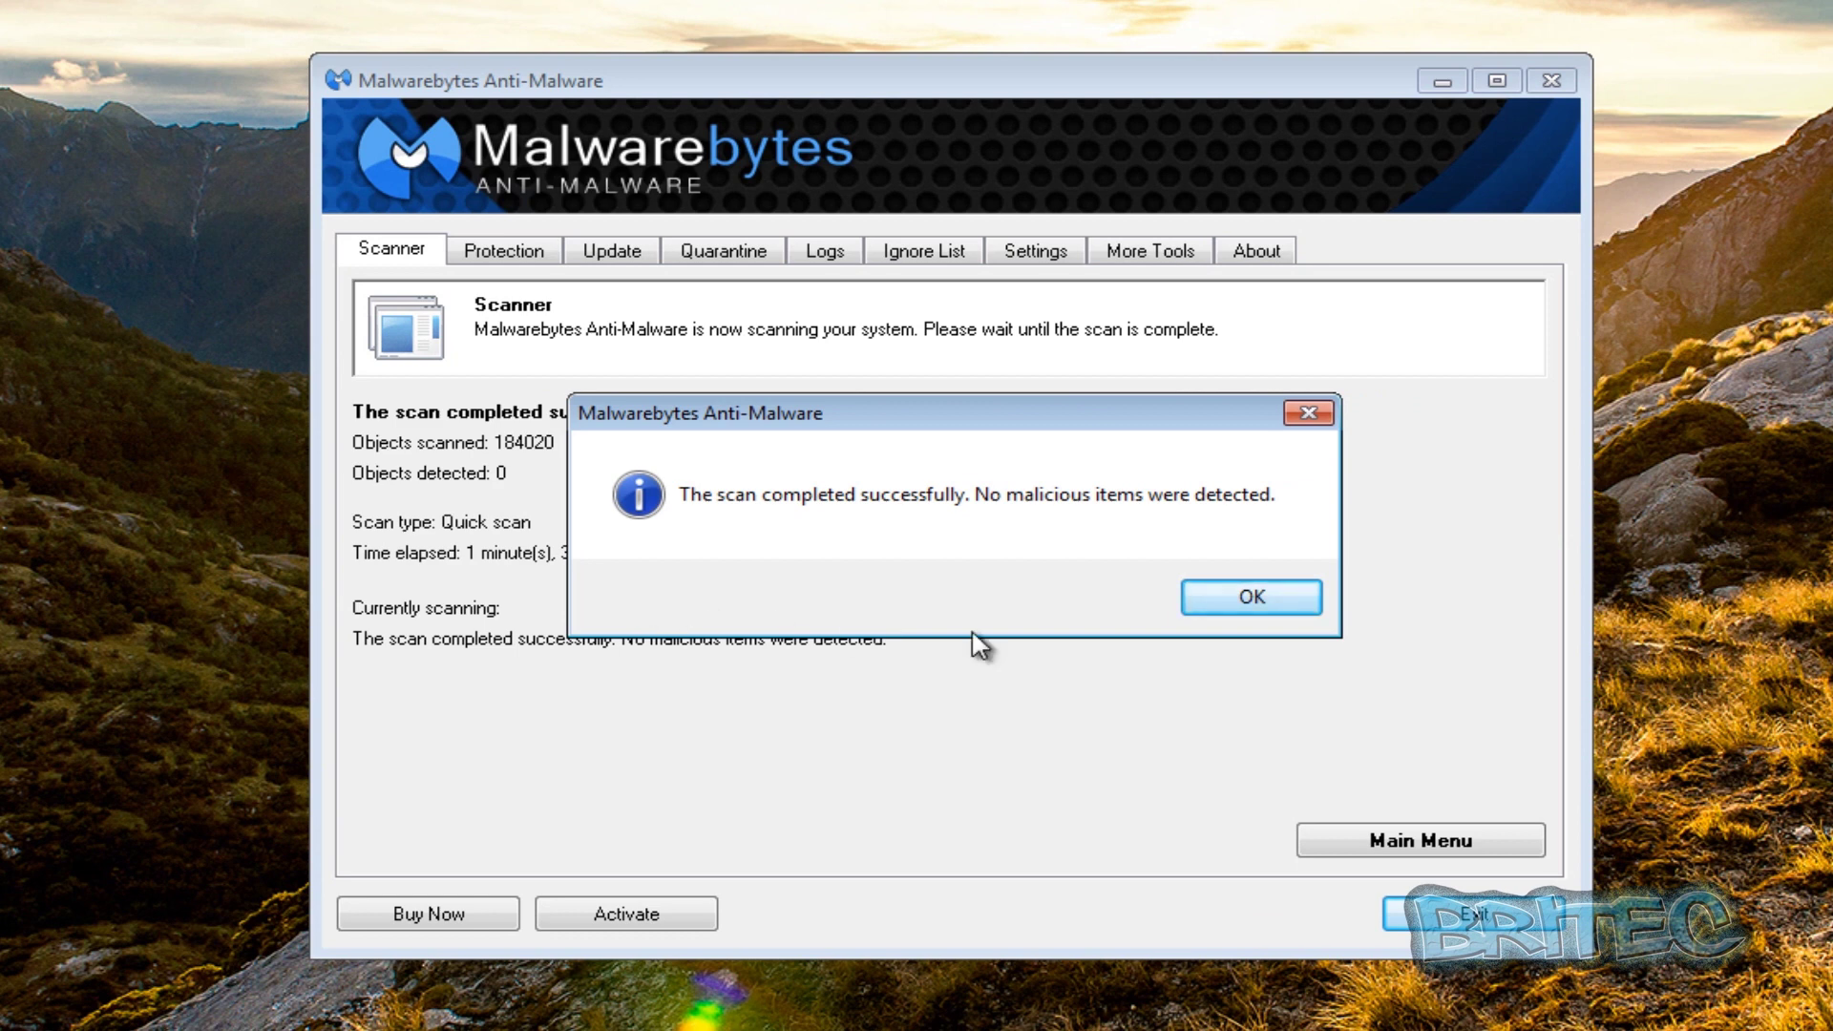
pyautogui.click(1205, 600)
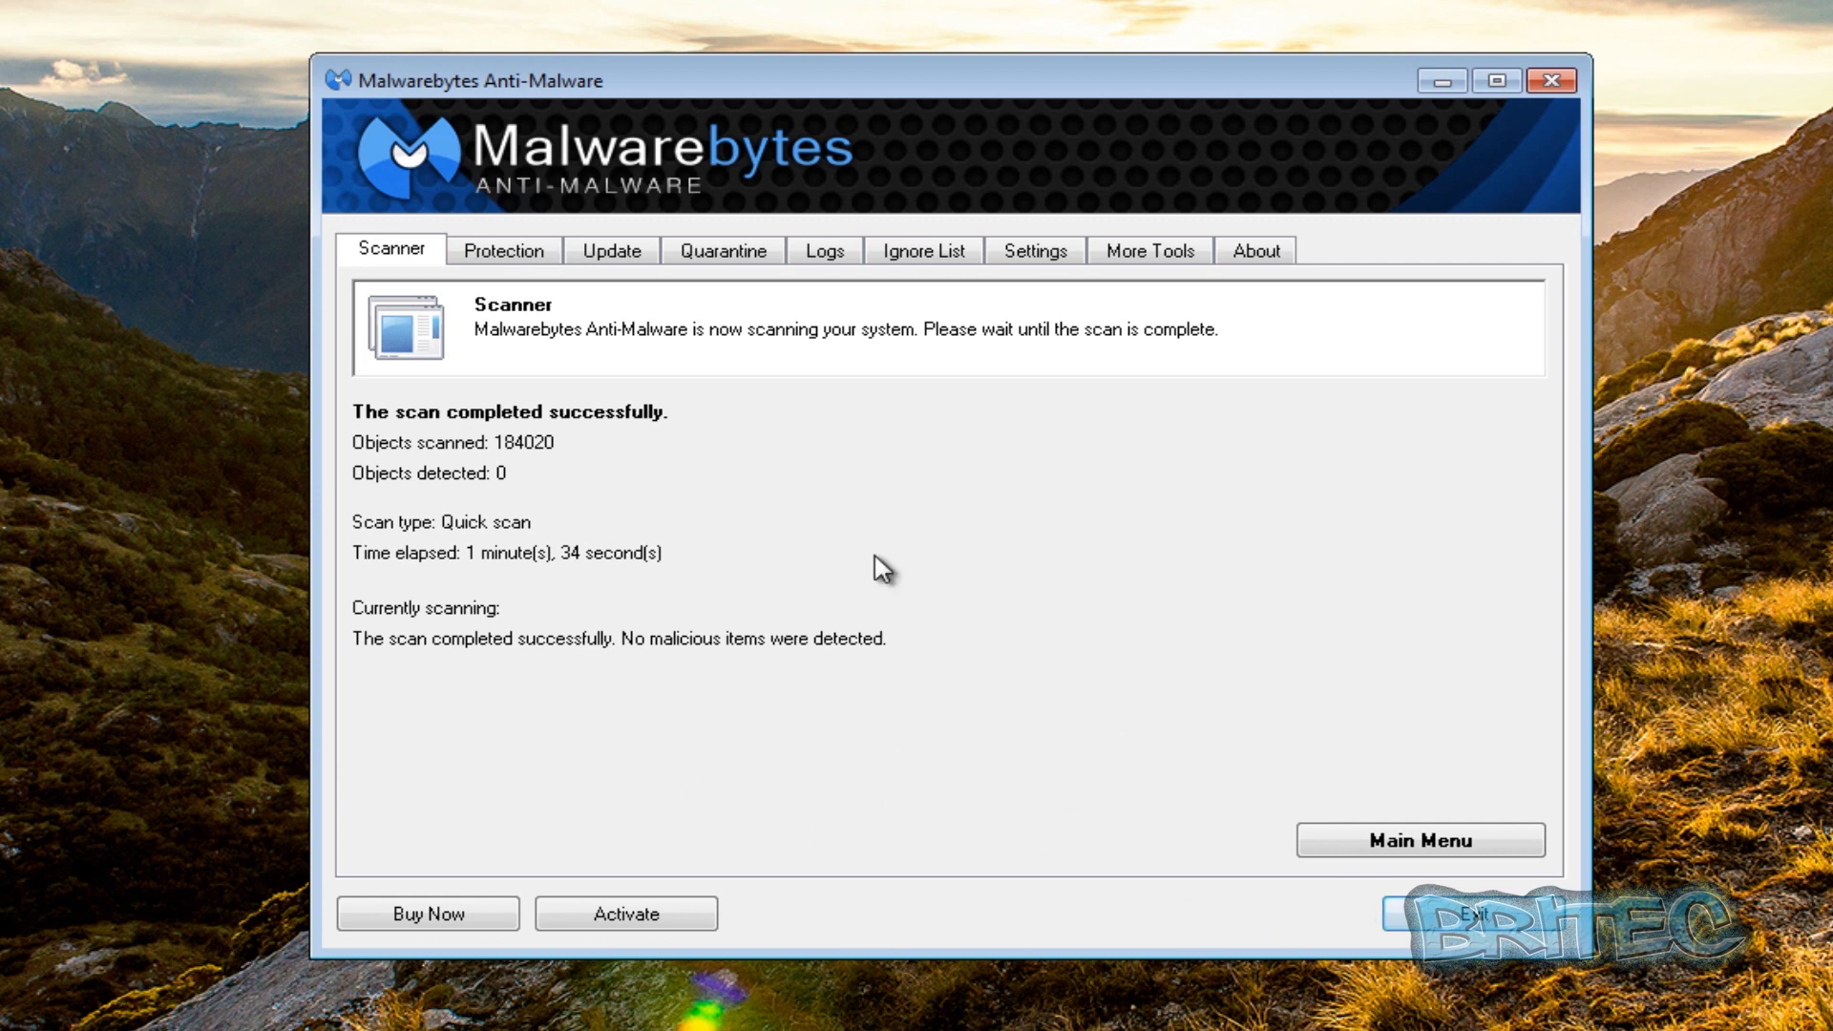
pyautogui.click(1475, 918)
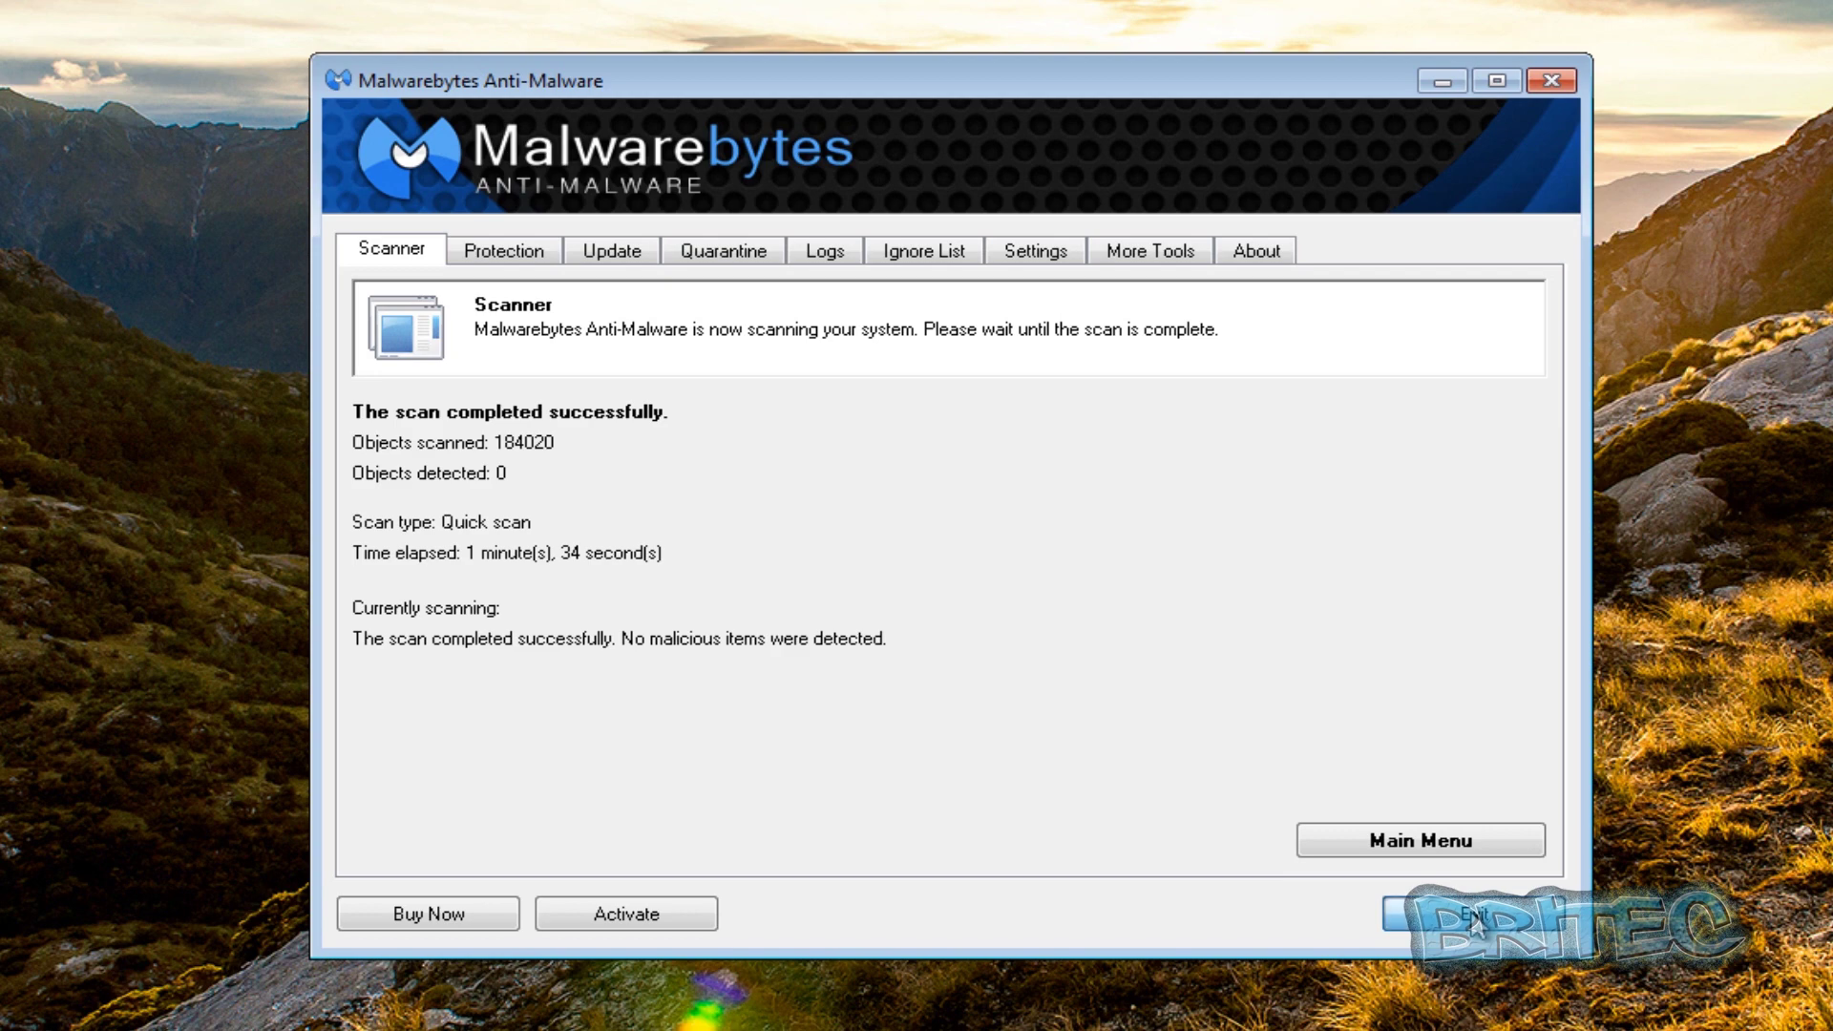